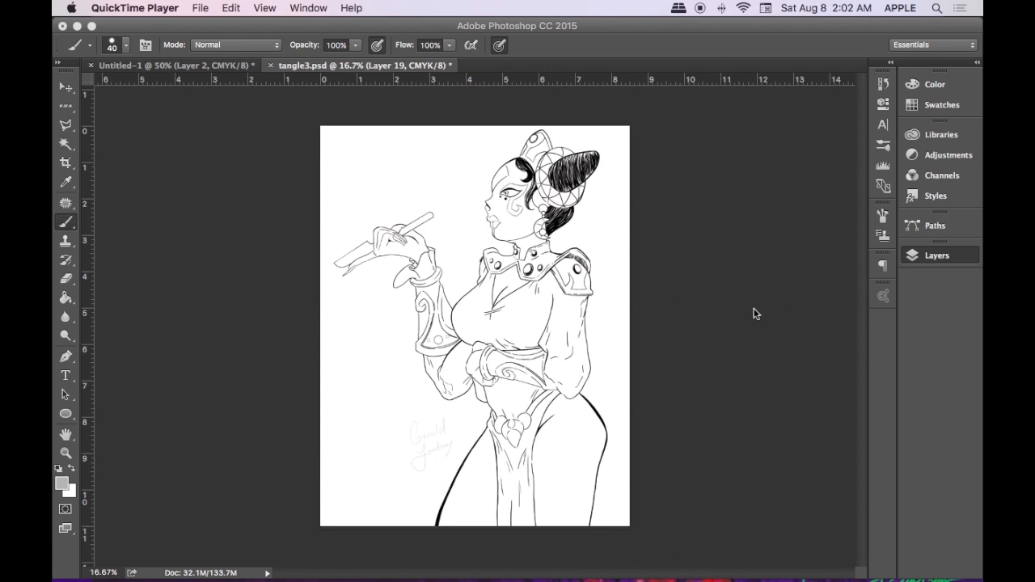
- Open the layer list and examine the figure's line art and selected outline around the torso and hips
{"action": "left_click", "coordinate": [931, 254]}
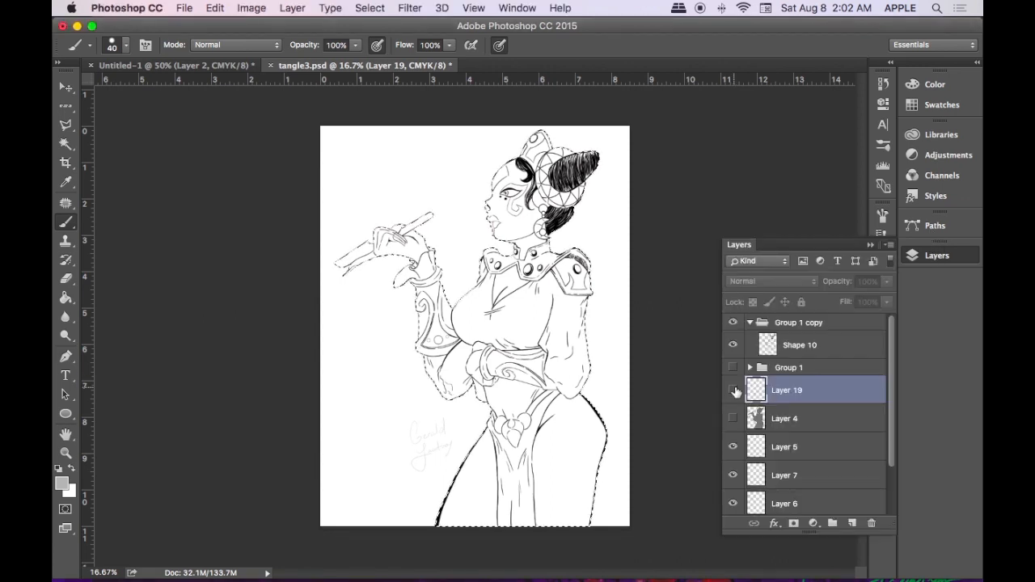
{"action": "key", "text": "super+equal"}
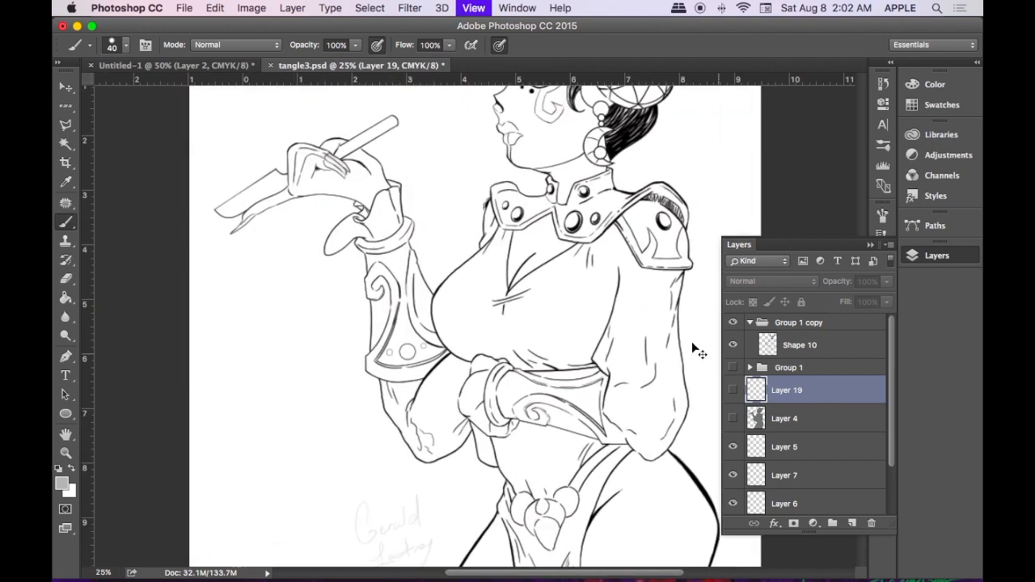
{"action": "key", "text": "super+equal"}
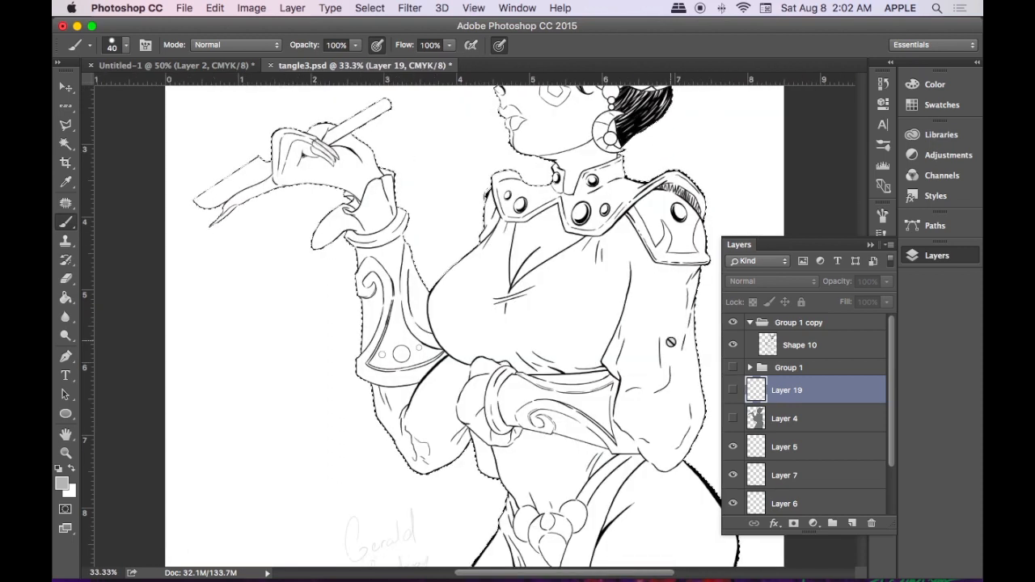
{"action": "key", "text": "space"}
{"action": "left_click_drag", "start_coordinate": [670, 342], "coordinate": [602, 404]}
{"action": "scroll", "coordinate": [598, 379], "scroll_direction": "down", "scroll_amount": 8}
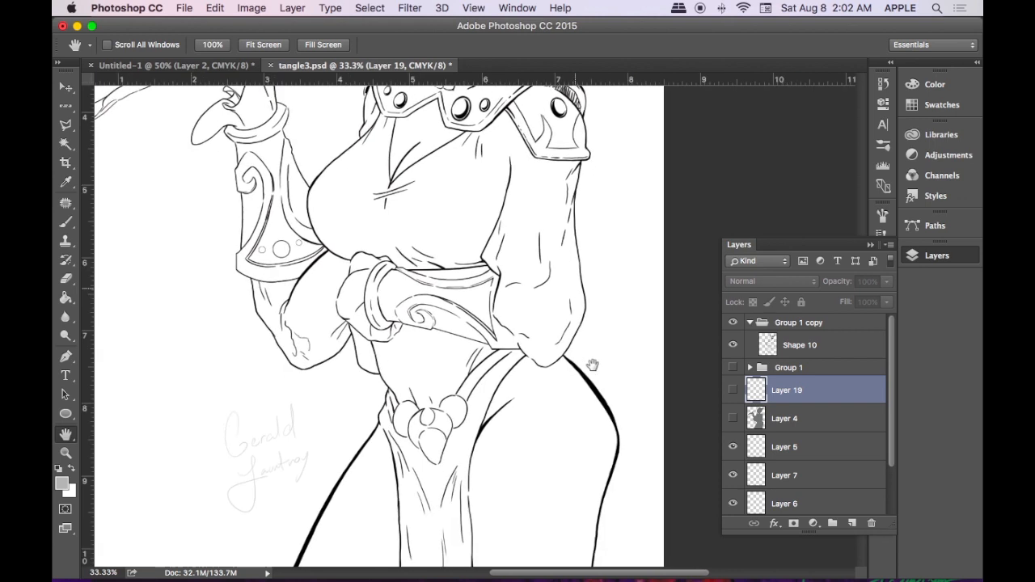
{"action": "scroll", "coordinate": [593, 366], "scroll_direction": "down", "scroll_amount": 2}
{"action": "left_click", "coordinate": [755, 391], "text": "super"}
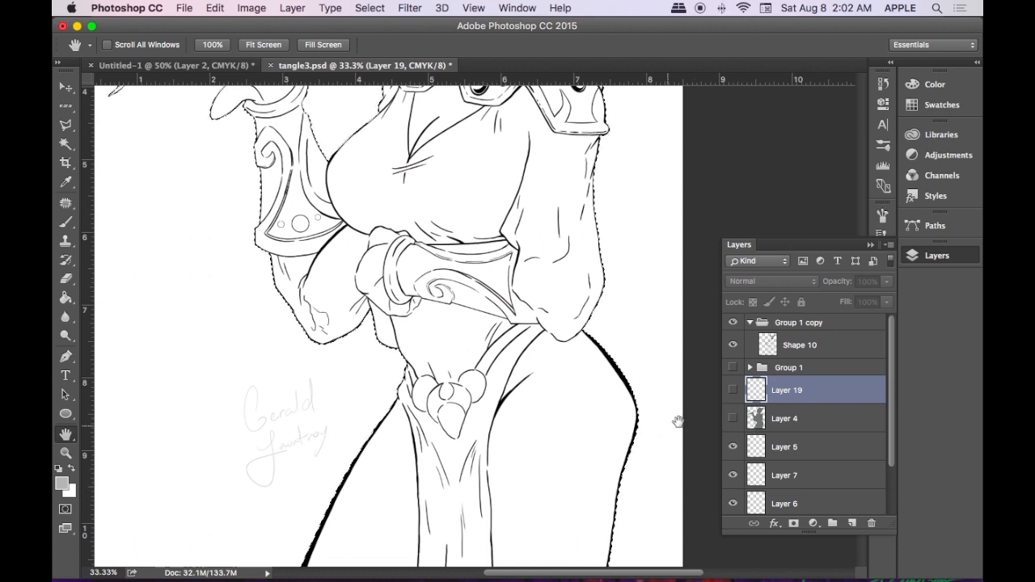
{"action": "key", "text": "super+0"}
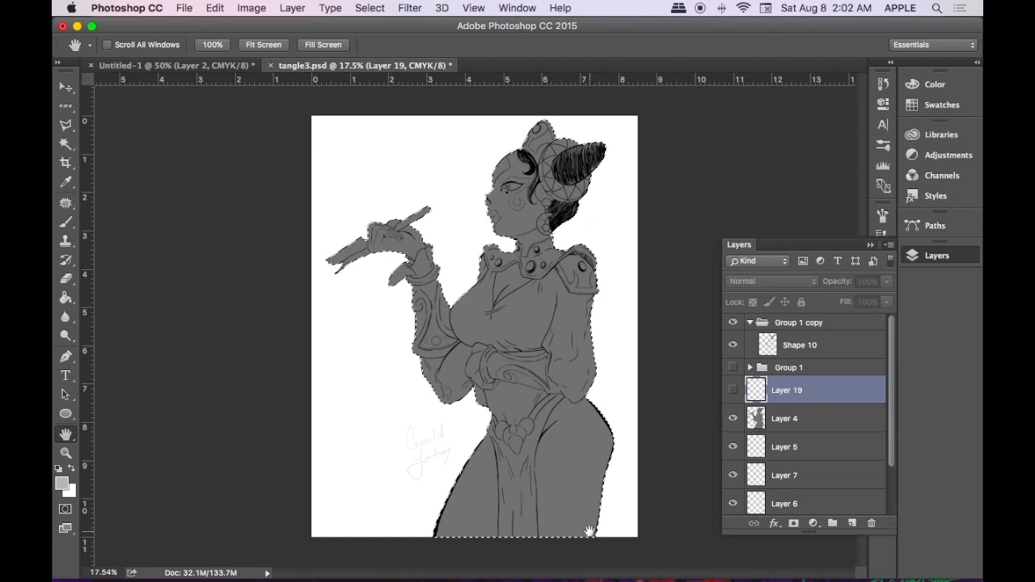
- Rename Layer 4 to "flat" and Layer 19 to "highlights", keeping both layers visible
{"action": "double_click", "coordinate": [786, 418]}
{"action": "type", "text": "flat"}
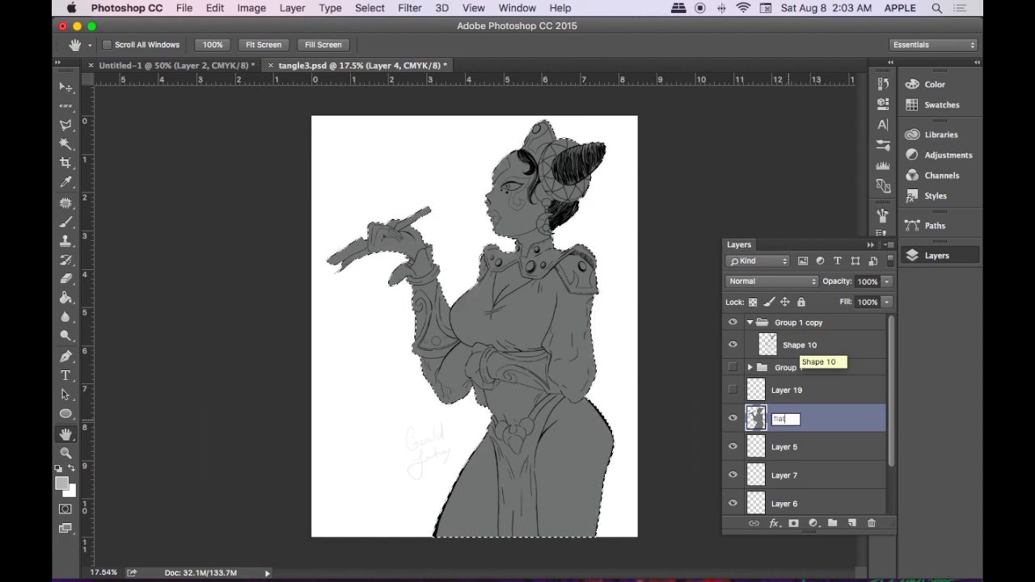
{"action": "key", "text": "Return"}
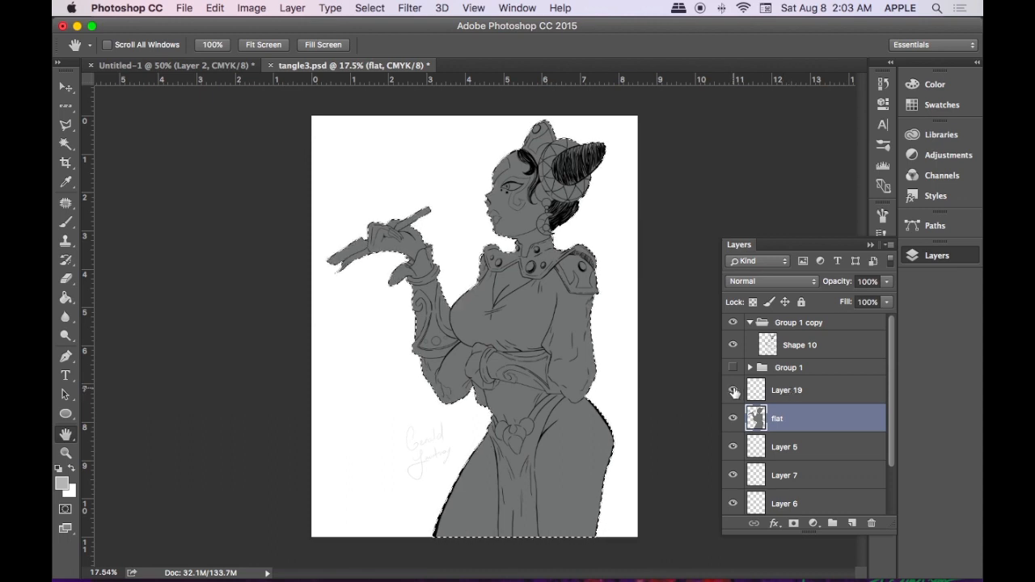
{"action": "double_click", "coordinate": [785, 390]}
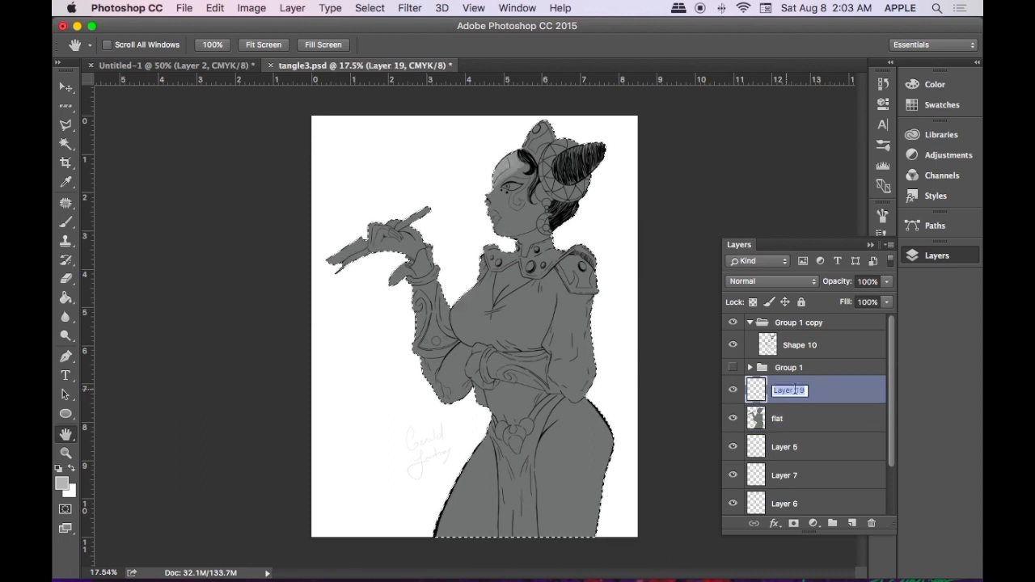
{"action": "type", "text": "highlights"}
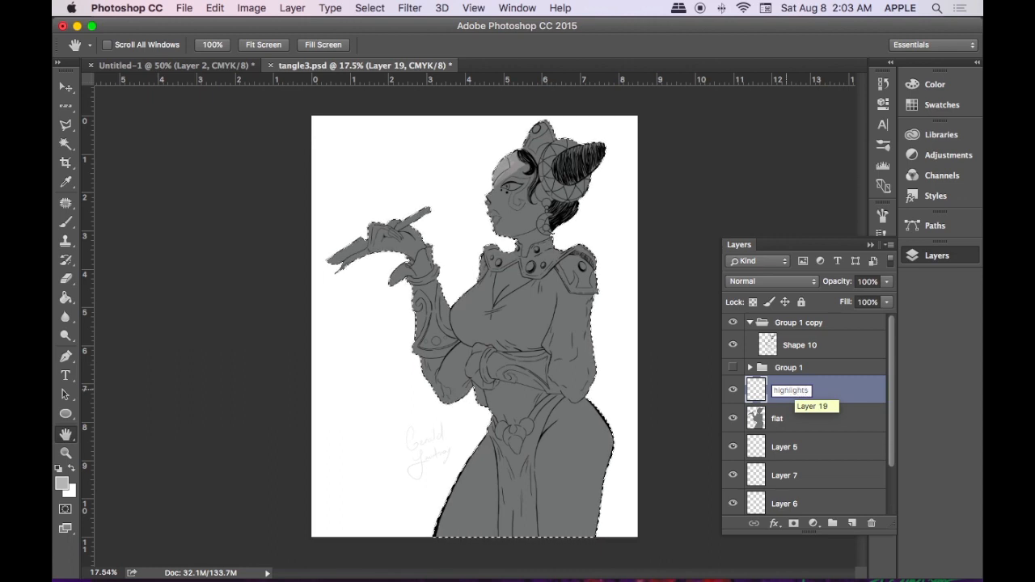
{"action": "key", "text": "Return"}
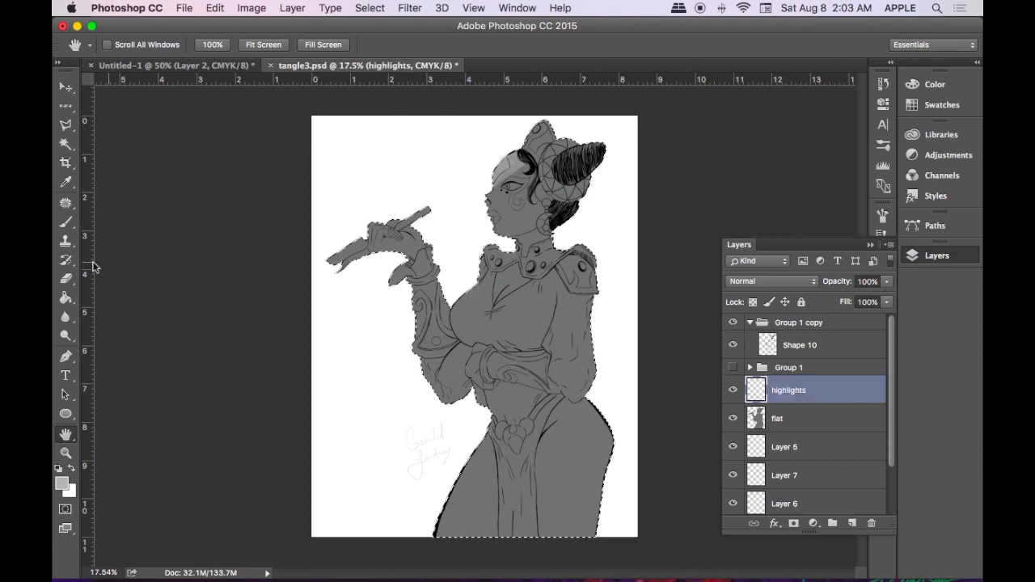
- Paint light grey highlights on the nose tip and bridge with a size 40 brush on the highlights layer
{"action": "left_click", "coordinate": [68, 224]}
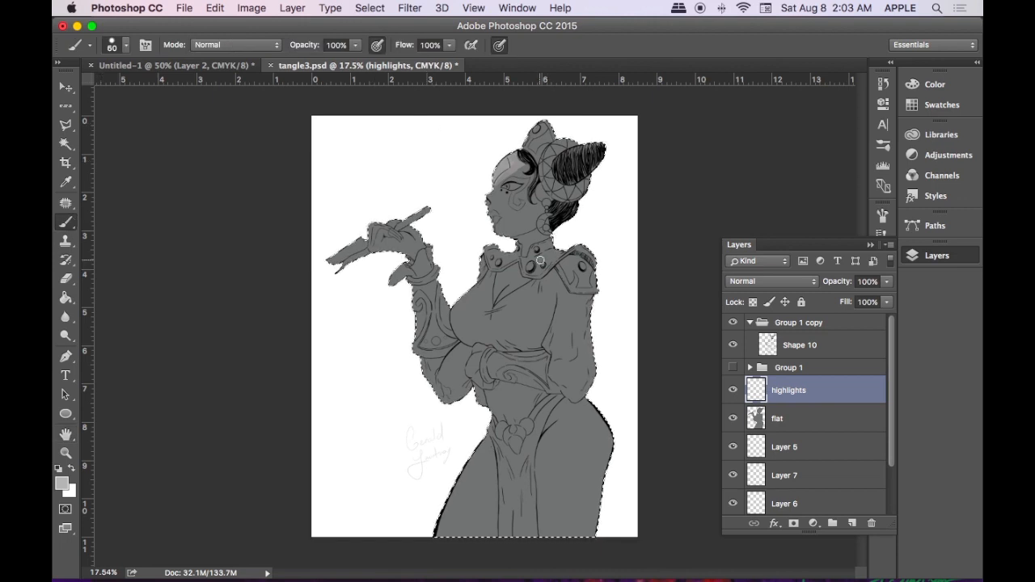
{"action": "scroll", "coordinate": [535, 132], "scroll_direction": "up", "scroll_amount": 10}
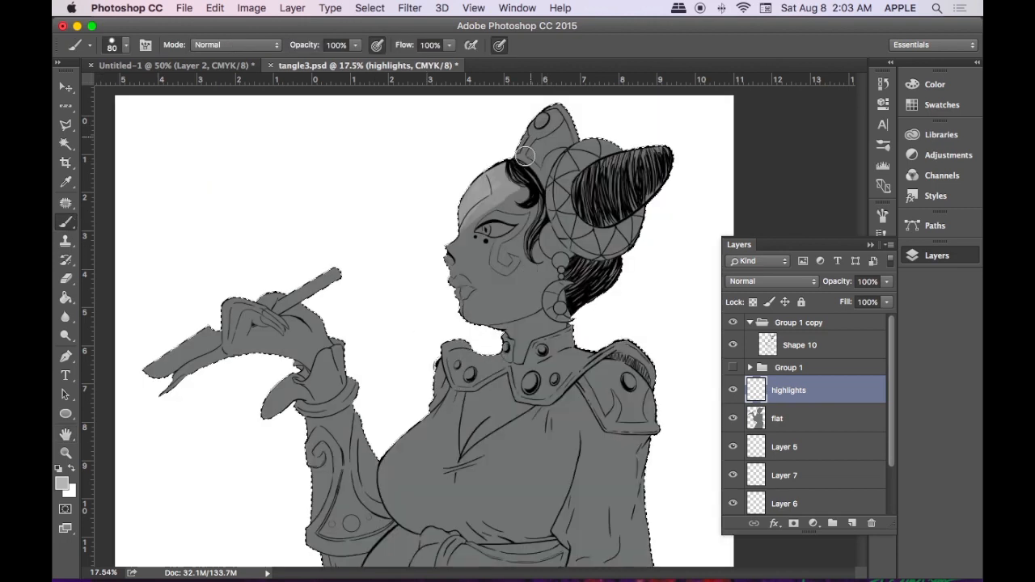
{"action": "scroll", "coordinate": [433, 226], "scroll_direction": "down", "scroll_amount": 5}
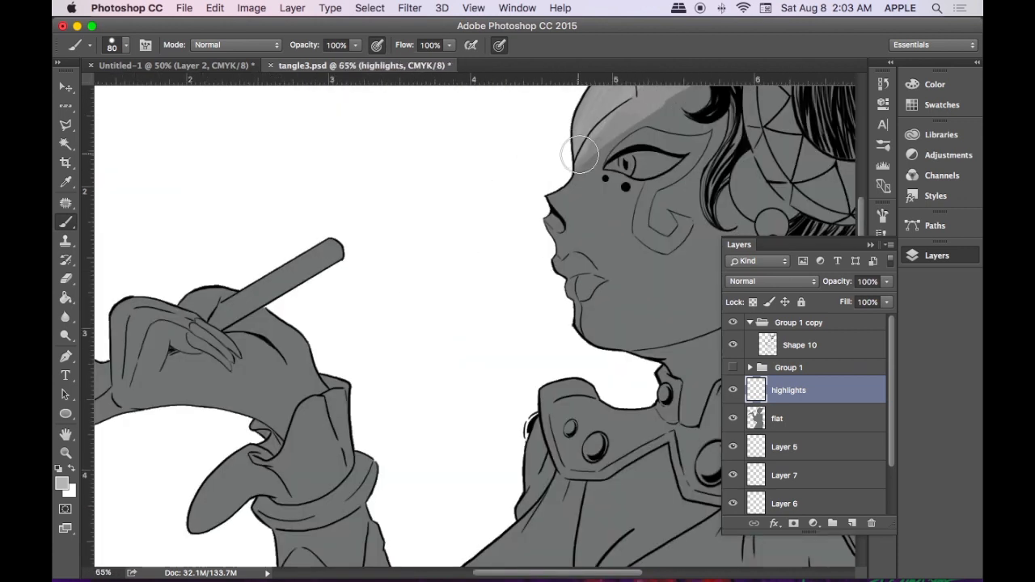
{"action": "key", "text": "h"}
{"action": "mouse_move", "coordinate": [578, 153]}
{"action": "left_mouse_down"}
{"action": "mouse_move", "coordinate": [566, 185]}
{"action": "mouse_move", "coordinate": [456, 225]}
{"action": "mouse_move", "coordinate": [546, 136]}
{"action": "left_mouse_up"}
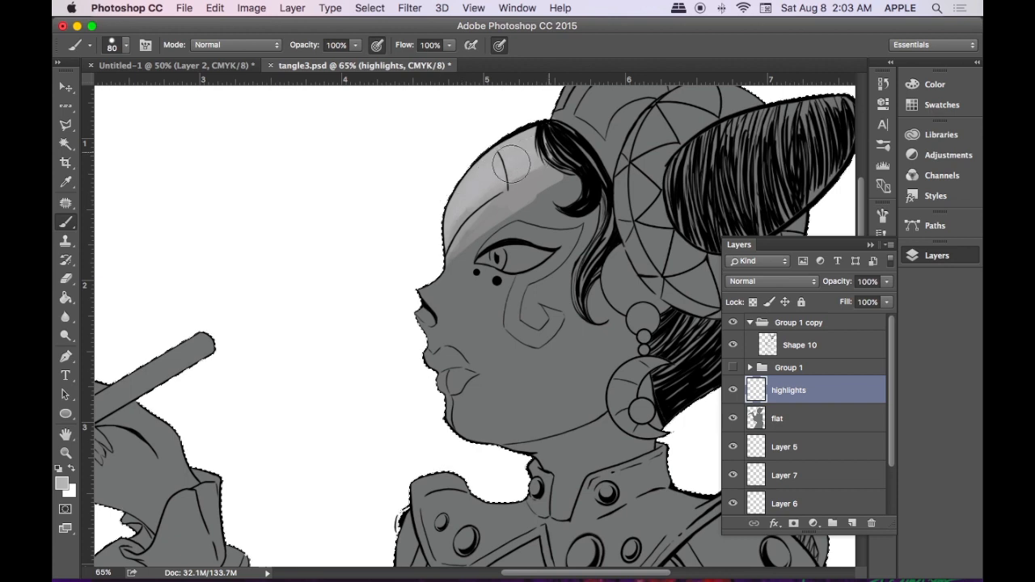
{"action": "key", "text": "bracketleft"}
{"action": "key", "text": "bracketleft"}
{"action": "key", "text": "bracketleft"}
{"action": "key", "text": "bracketleft"}
{"action": "left_click_drag", "start_coordinate": [421, 289], "coordinate": [428, 294]}
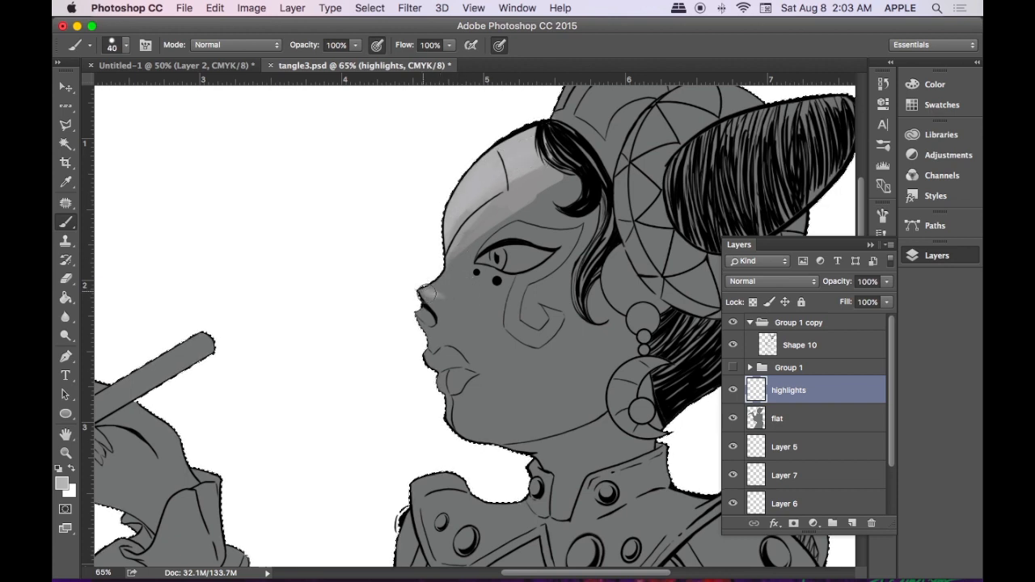
{"action": "mouse_move", "coordinate": [427, 288]}
{"action": "left_mouse_down"}
{"action": "mouse_move", "coordinate": [441, 285]}
{"action": "mouse_move", "coordinate": [459, 246]}
{"action": "mouse_move", "coordinate": [435, 291]}
{"action": "mouse_move", "coordinate": [453, 292]}
{"action": "left_mouse_up"}
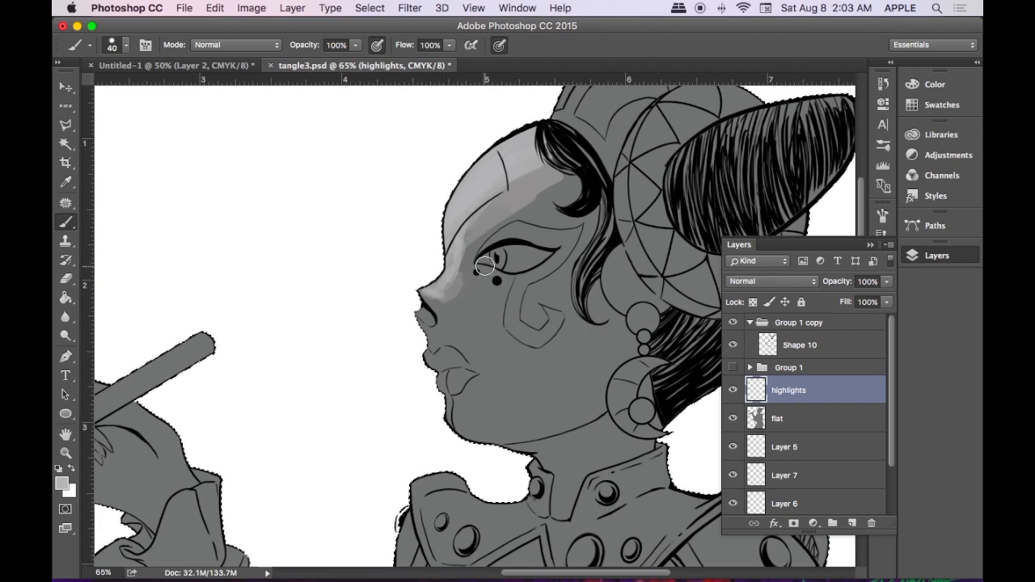
- Extend and smooth the highlight over the side of the nose toward the cheek with a size 25 brush
{"action": "key", "text": "super+plus"}
{"action": "scroll", "coordinate": [490, 271], "scroll_direction": "up", "scroll_amount": 5}
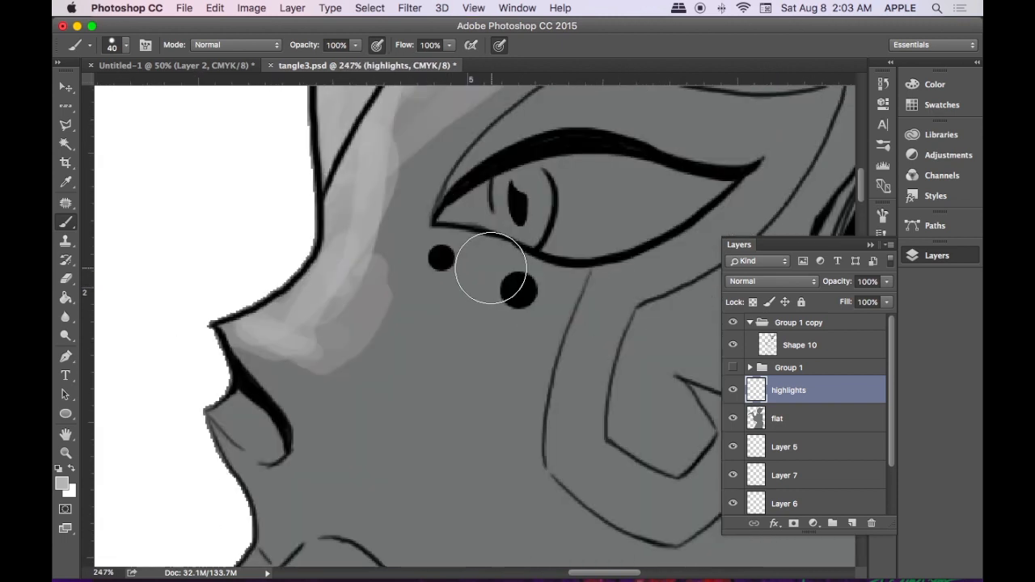
{"action": "scroll", "coordinate": [489, 275], "scroll_direction": "down", "scroll_amount": 3}
{"action": "key", "text": "bracketleft"}
{"action": "key", "text": "bracketleft"}
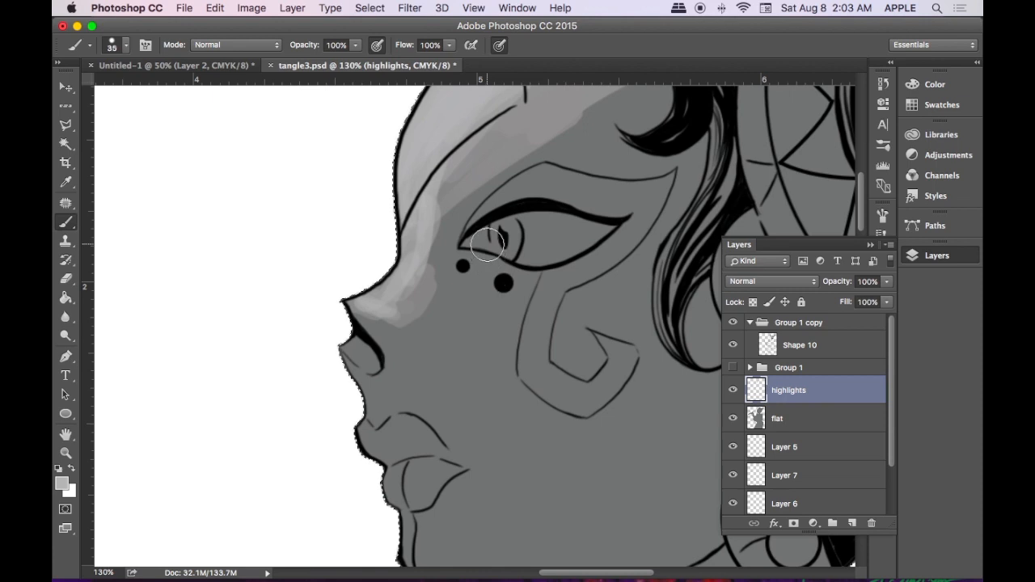
{"action": "key", "text": "bracketleft"}
{"action": "mouse_move", "coordinate": [453, 270]}
{"action": "left_mouse_down"}
{"action": "mouse_move", "coordinate": [422, 324]}
{"action": "mouse_move", "coordinate": [435, 329]}
{"action": "mouse_move", "coordinate": [409, 320]}
{"action": "mouse_move", "coordinate": [443, 325]}
{"action": "left_mouse_up"}
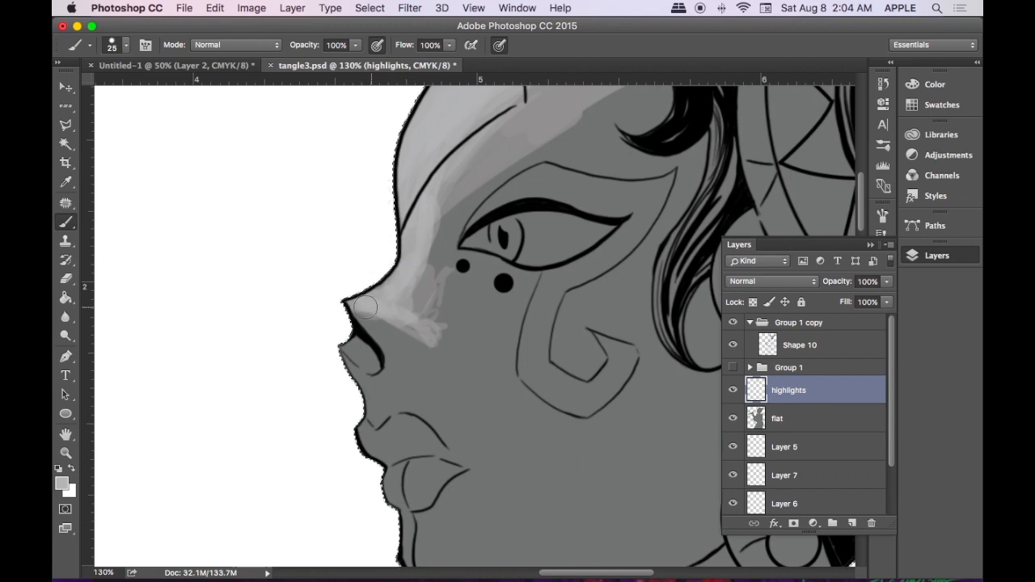
{"action": "left_click_drag", "start_coordinate": [364, 309], "coordinate": [415, 326]}
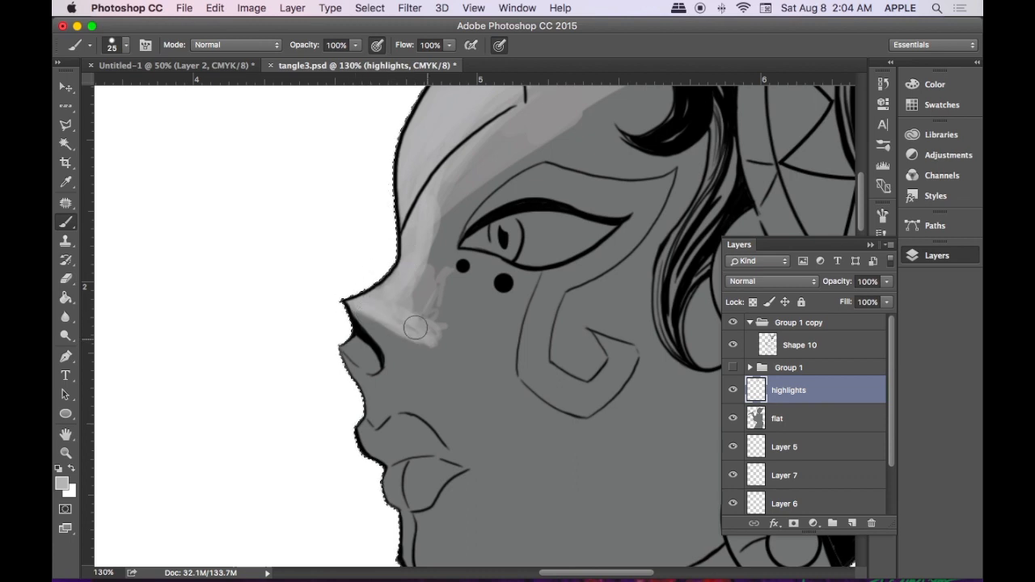
{"action": "mouse_move", "coordinate": [430, 182]}
{"action": "left_mouse_down"}
{"action": "mouse_move", "coordinate": [437, 271]}
{"action": "mouse_move", "coordinate": [431, 242]}
{"action": "mouse_move", "coordinate": [463, 129]}
{"action": "left_mouse_up"}
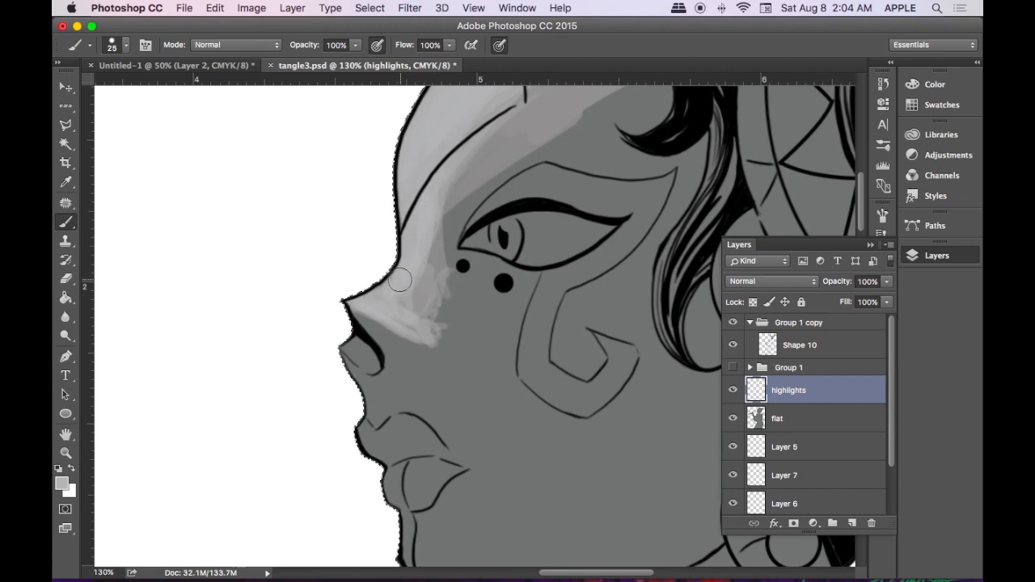
{"action": "mouse_move", "coordinate": [345, 304]}
{"action": "left_mouse_down"}
{"action": "mouse_move", "coordinate": [421, 336]}
{"action": "mouse_move", "coordinate": [420, 305]}
{"action": "mouse_move", "coordinate": [407, 313]}
{"action": "mouse_move", "coordinate": [427, 321]}
{"action": "mouse_move", "coordinate": [443, 294]}
{"action": "mouse_move", "coordinate": [425, 333]}
{"action": "mouse_move", "coordinate": [452, 293]}
{"action": "mouse_move", "coordinate": [424, 300]}
{"action": "mouse_move", "coordinate": [424, 312]}
{"action": "mouse_move", "coordinate": [433, 280]}
{"action": "mouse_move", "coordinate": [424, 216]}
{"action": "mouse_move", "coordinate": [435, 184]}
{"action": "mouse_move", "coordinate": [436, 258]}
{"action": "mouse_move", "coordinate": [452, 160]}
{"action": "mouse_move", "coordinate": [432, 274]}
{"action": "mouse_move", "coordinate": [413, 279]}
{"action": "mouse_move", "coordinate": [426, 301]}
{"action": "left_mouse_up"}
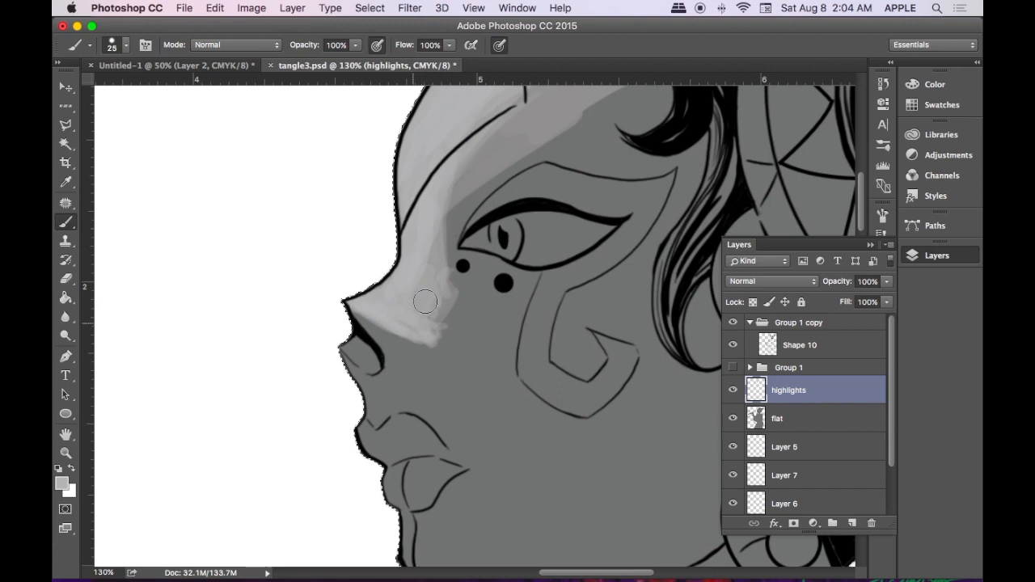
- Blend the highlight from the nose bridge up across the brow and forehead to the hairline with the size 25 brush
{"action": "mouse_move", "coordinate": [431, 241]}
{"action": "left_mouse_down"}
{"action": "mouse_move", "coordinate": [550, 89]}
{"action": "mouse_move", "coordinate": [518, 117]}
{"action": "left_mouse_up"}
{"action": "key", "text": "space"}
{"action": "left_click_drag", "start_coordinate": [517, 162], "coordinate": [487, 224]}
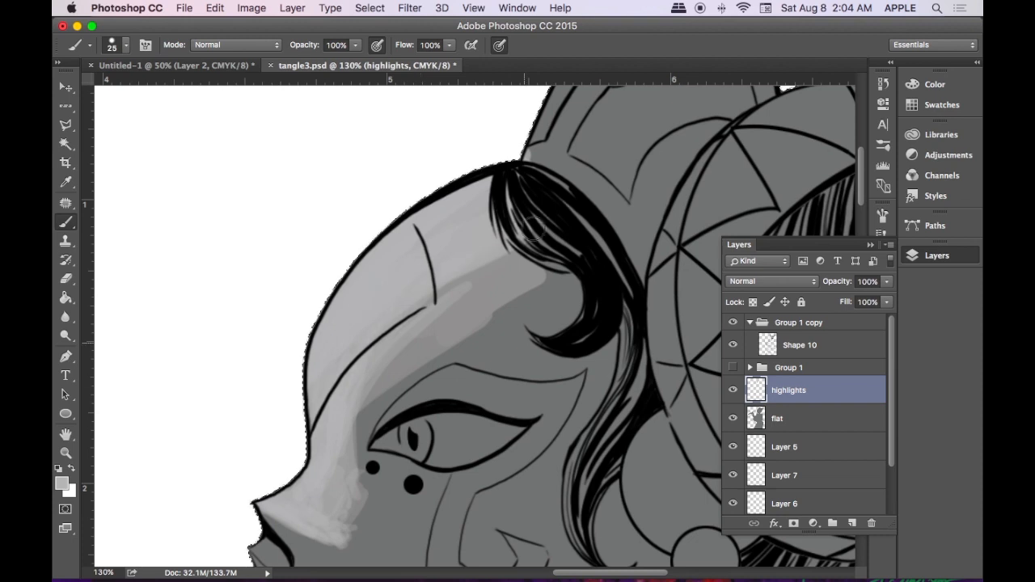
{"action": "left_click_drag", "start_coordinate": [513, 245], "coordinate": [365, 370]}
{"action": "mouse_move", "coordinate": [493, 274]}
{"action": "left_mouse_down"}
{"action": "mouse_move", "coordinate": [399, 342]}
{"action": "mouse_move", "coordinate": [346, 421]}
{"action": "left_mouse_up"}
{"action": "mouse_move", "coordinate": [421, 301]}
{"action": "left_mouse_down"}
{"action": "mouse_move", "coordinate": [354, 444]}
{"action": "mouse_move", "coordinate": [416, 317]}
{"action": "mouse_move", "coordinate": [382, 363]}
{"action": "mouse_move", "coordinate": [359, 440]}
{"action": "left_mouse_up"}
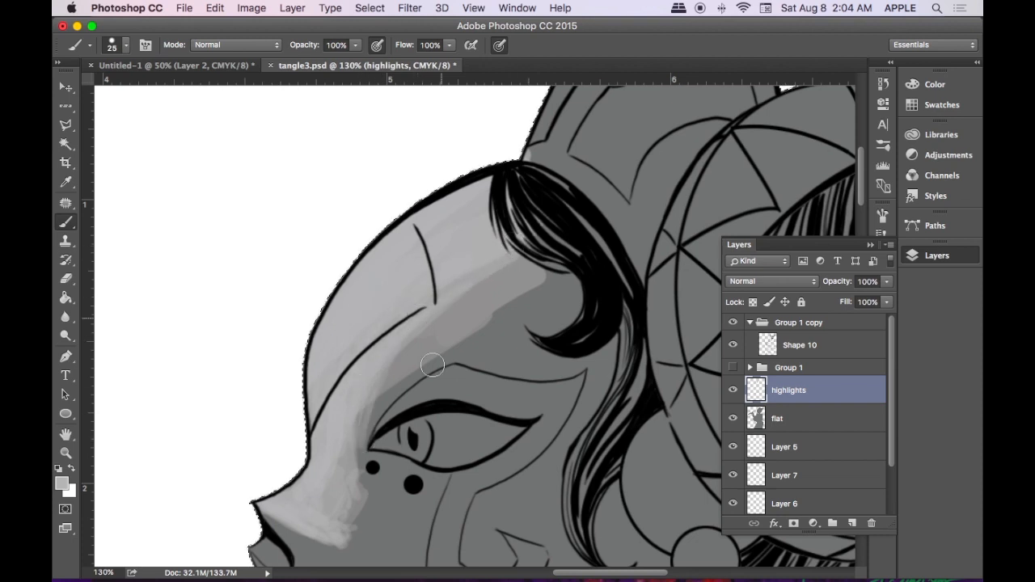
- Paint light grey highlights in the iris and the adjoining white of the eye with a size 10 brush
{"action": "key", "text": "bracketleft"}
{"action": "left_click_drag", "start_coordinate": [421, 422], "coordinate": [426, 429]}
{"action": "mouse_move", "coordinate": [413, 455]}
{"action": "left_mouse_down"}
{"action": "mouse_move", "coordinate": [428, 441]}
{"action": "mouse_move", "coordinate": [402, 429]}
{"action": "left_mouse_up"}
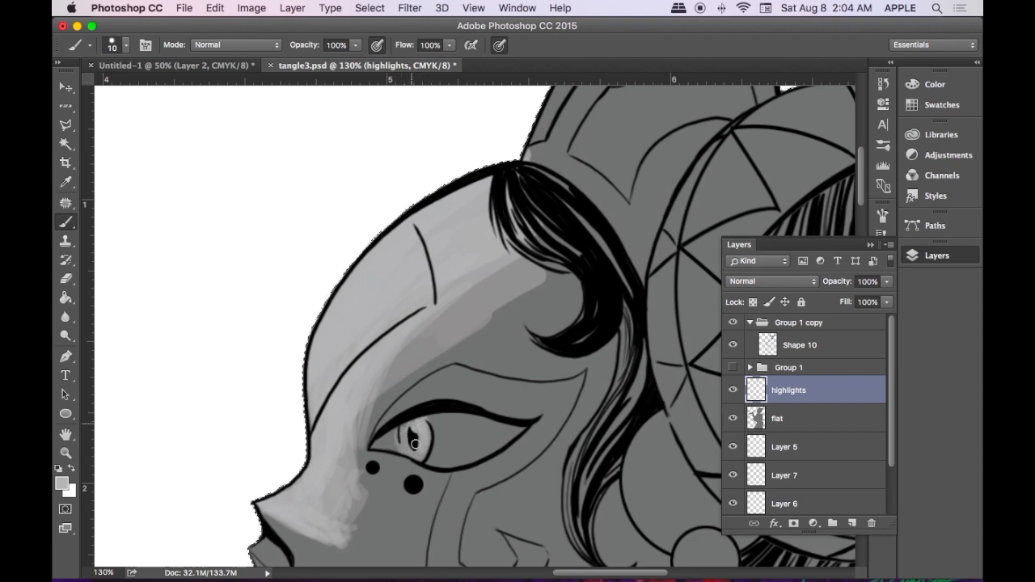
{"action": "mouse_move", "coordinate": [431, 457]}
{"action": "left_mouse_down"}
{"action": "mouse_move", "coordinate": [434, 419]}
{"action": "mouse_move", "coordinate": [440, 431]}
{"action": "mouse_move", "coordinate": [431, 417]}
{"action": "mouse_move", "coordinate": [445, 445]}
{"action": "mouse_move", "coordinate": [443, 422]}
{"action": "mouse_move", "coordinate": [444, 452]}
{"action": "left_mouse_up"}
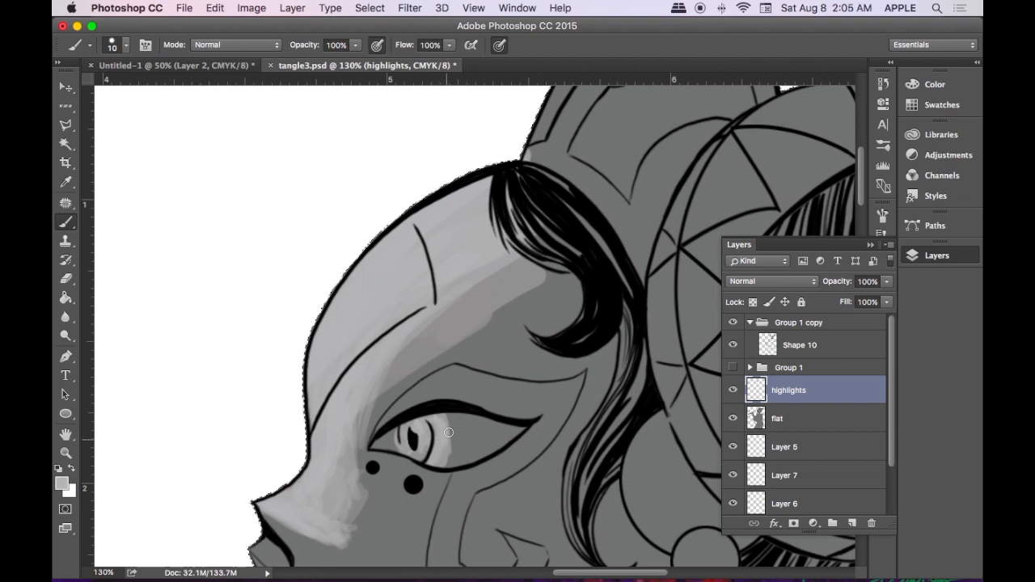
{"action": "left_click_drag", "start_coordinate": [451, 450], "coordinate": [441, 423]}
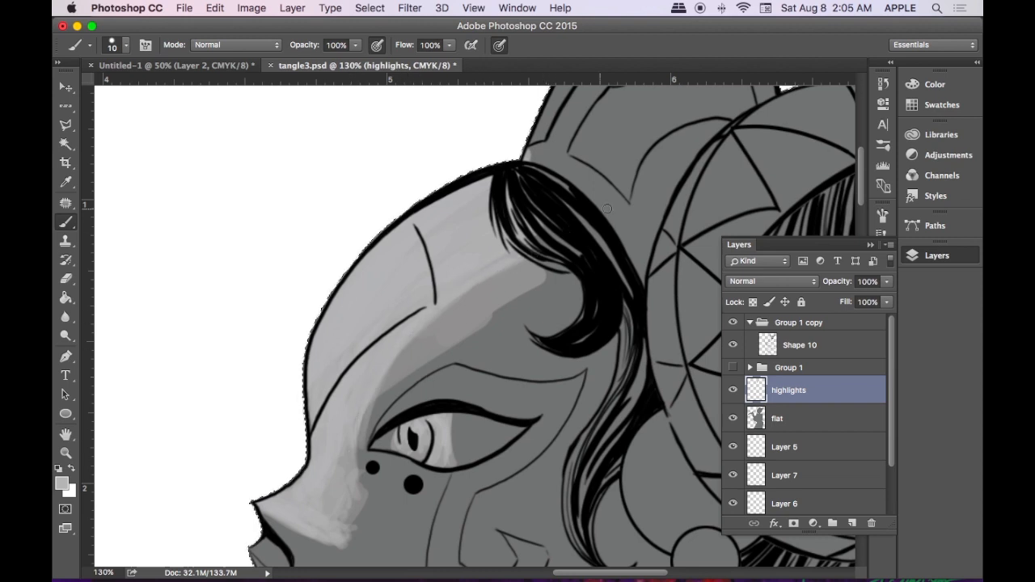
- Paint light grey highlights along the front and upper rim of the round hair bun cover with a size 30 brush
{"action": "key", "text": "space"}
{"action": "left_click_drag", "start_coordinate": [634, 210], "coordinate": [507, 196]}
{"action": "key", "text": "super+minus"}
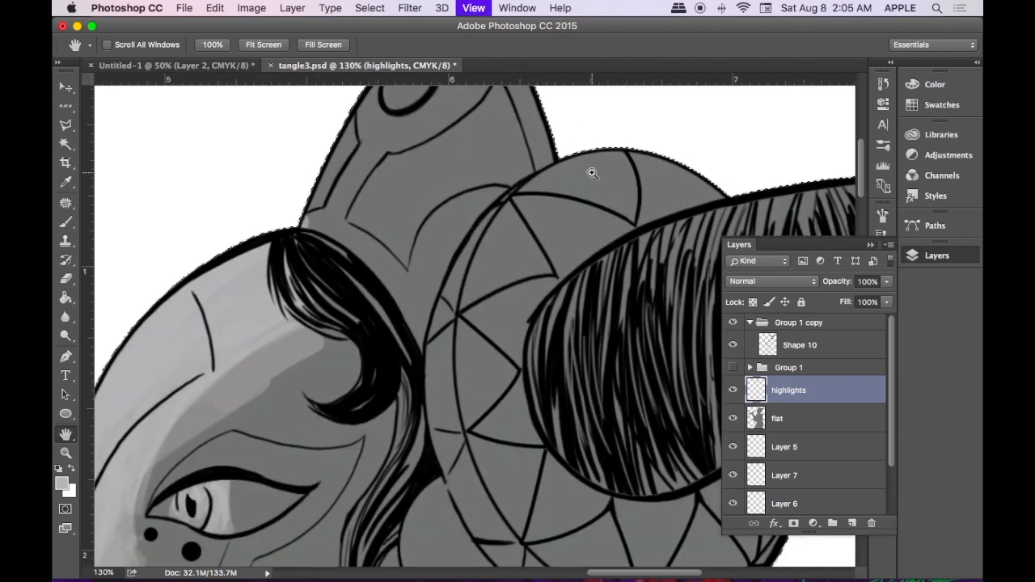
{"action": "key", "text": "b"}
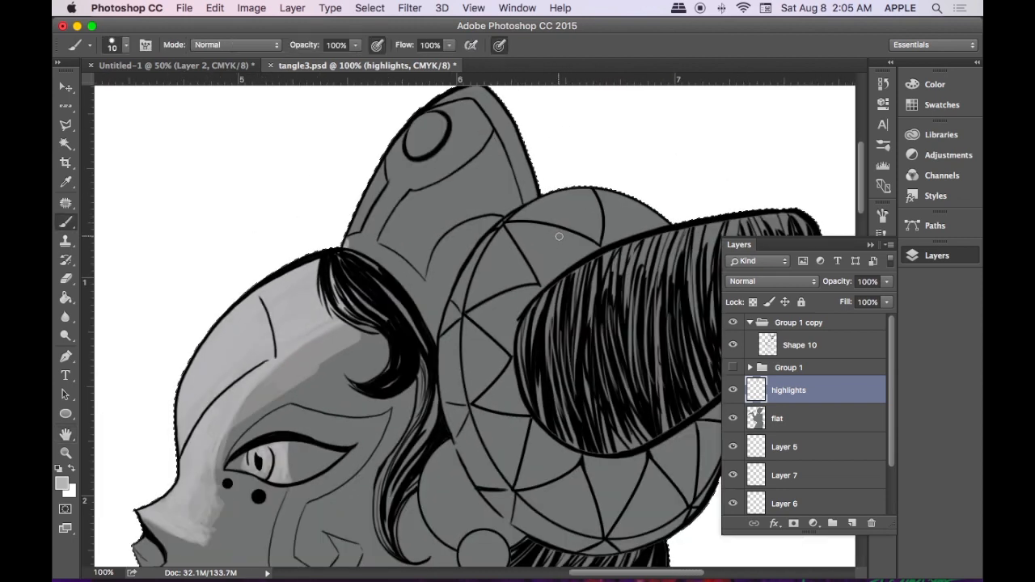
{"action": "key", "text": "]"}
{"action": "left_click_drag", "start_coordinate": [445, 340], "coordinate": [464, 451]}
{"action": "left_click_drag", "start_coordinate": [454, 417], "coordinate": [483, 481]}
{"action": "left_click_drag", "start_coordinate": [449, 364], "coordinate": [493, 483]}
{"action": "mouse_move", "coordinate": [453, 329]}
{"action": "left_mouse_down"}
{"action": "mouse_move", "coordinate": [459, 404]}
{"action": "mouse_move", "coordinate": [455, 296]}
{"action": "left_mouse_up"}
{"action": "left_click_drag", "start_coordinate": [446, 382], "coordinate": [480, 247]}
{"action": "left_click_drag", "start_coordinate": [473, 283], "coordinate": [534, 203]}
{"action": "left_click_drag", "start_coordinate": [465, 326], "coordinate": [551, 185]}
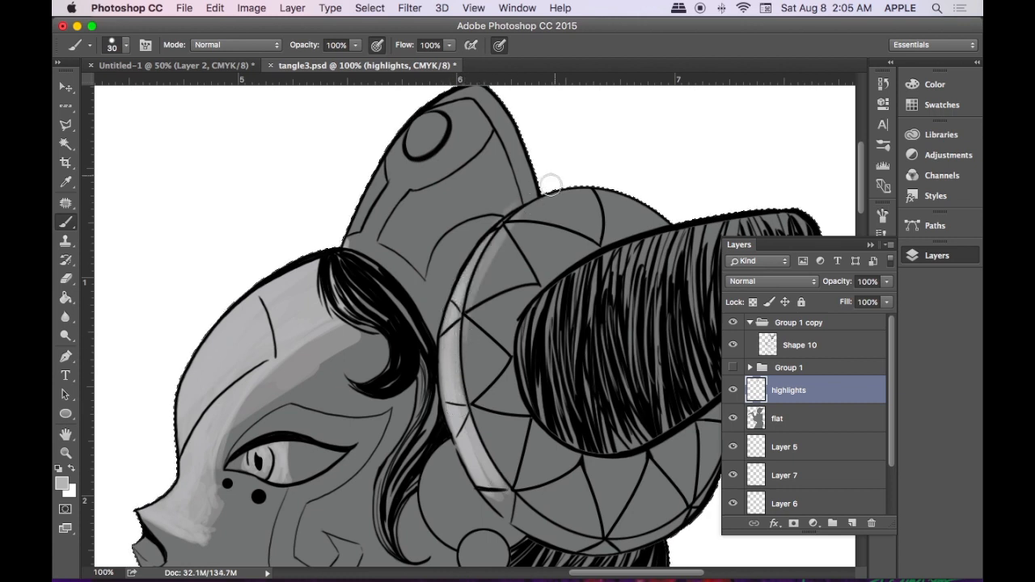
{"action": "left_click_drag", "start_coordinate": [465, 326], "coordinate": [543, 204]}
{"action": "left_click_drag", "start_coordinate": [477, 301], "coordinate": [547, 208]}
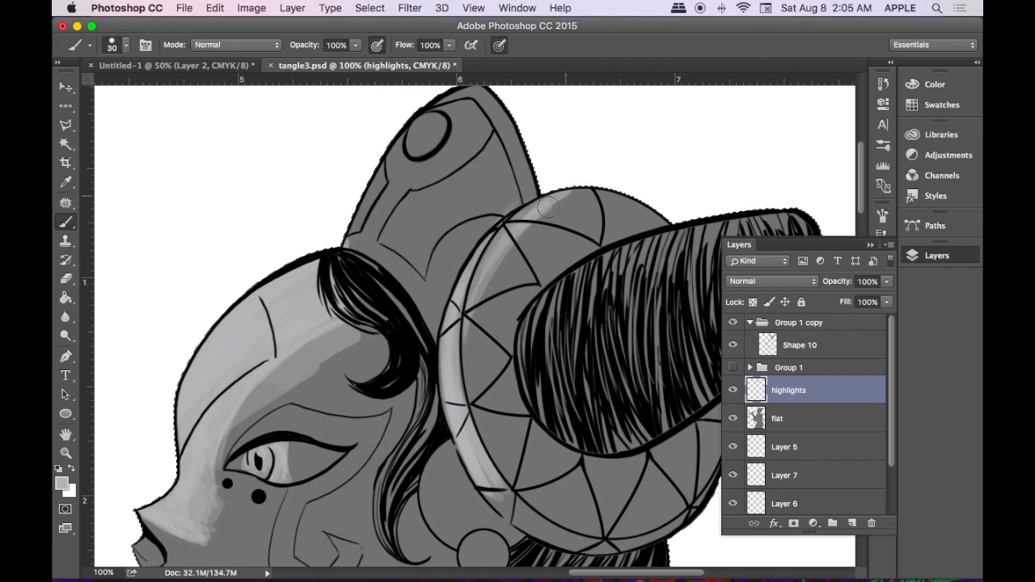
{"action": "left_click_drag", "start_coordinate": [478, 278], "coordinate": [524, 218]}
{"action": "left_click_drag", "start_coordinate": [464, 338], "coordinate": [500, 277]}
{"action": "left_click_drag", "start_coordinate": [467, 315], "coordinate": [612, 191]}
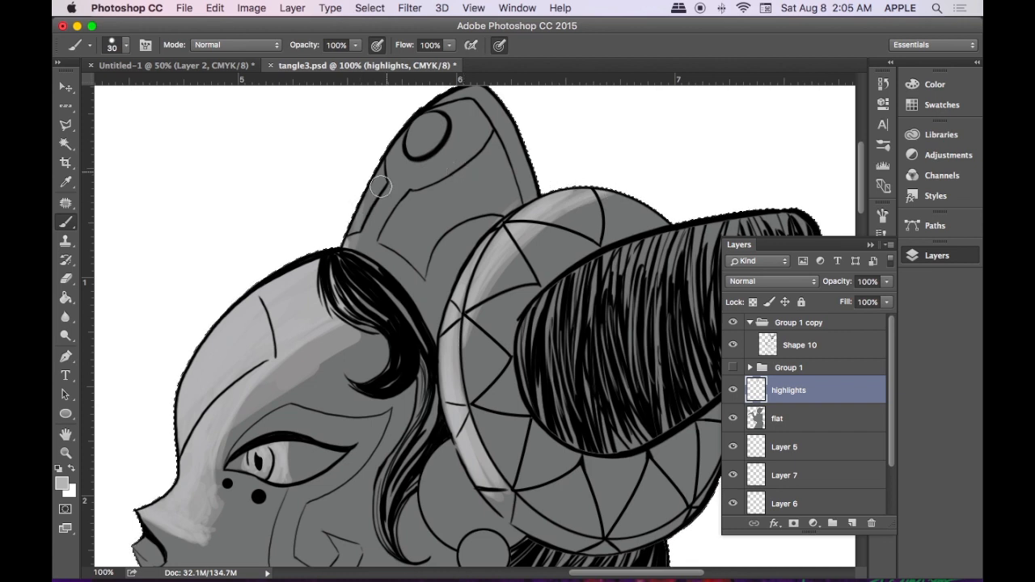
- Paint highlights down the front edge of the pointed head ornament and on its round gem with the size 30 brush
{"action": "mouse_move", "coordinate": [368, 242]}
{"action": "left_mouse_down"}
{"action": "mouse_move", "coordinate": [389, 191]}
{"action": "mouse_move", "coordinate": [365, 254]}
{"action": "mouse_move", "coordinate": [382, 183]}
{"action": "left_mouse_up"}
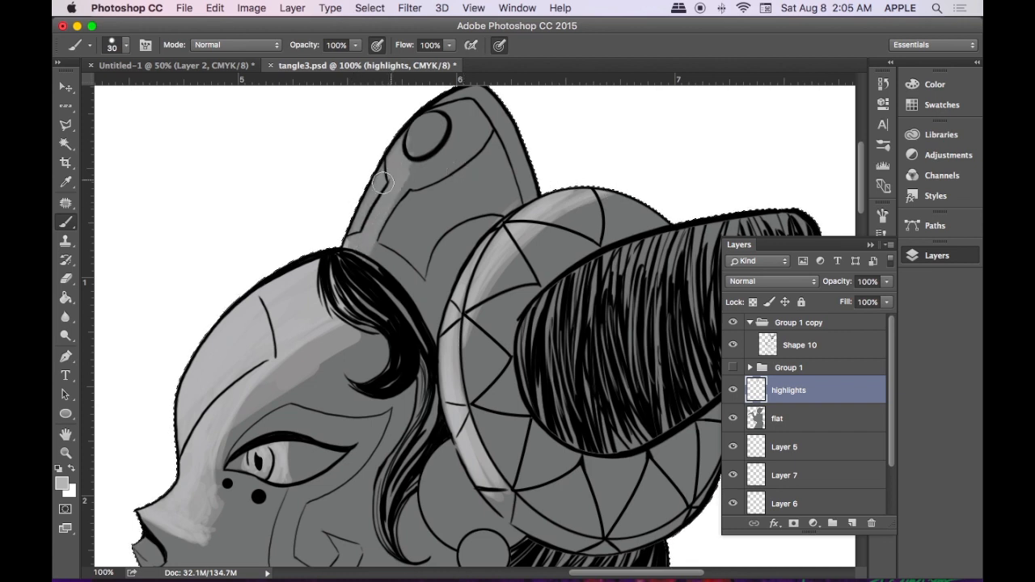
{"action": "mouse_move", "coordinate": [364, 239]}
{"action": "left_mouse_down"}
{"action": "mouse_move", "coordinate": [401, 168]}
{"action": "mouse_move", "coordinate": [411, 174]}
{"action": "mouse_move", "coordinate": [419, 121]}
{"action": "mouse_move", "coordinate": [434, 118]}
{"action": "left_mouse_up"}
{"action": "mouse_move", "coordinate": [410, 152]}
{"action": "left_mouse_down"}
{"action": "mouse_move", "coordinate": [433, 121]}
{"action": "mouse_move", "coordinate": [400, 163]}
{"action": "mouse_move", "coordinate": [404, 202]}
{"action": "left_mouse_up"}
{"action": "left_click_drag", "start_coordinate": [375, 269], "coordinate": [421, 184]}
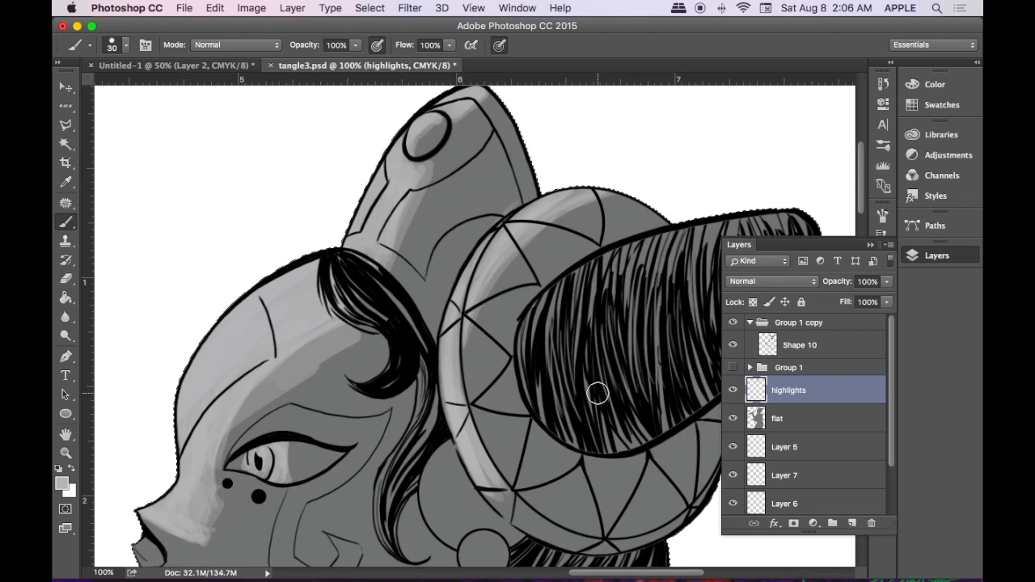
- Paint light grey highlights on the upper lip and the skin just above it with a size 10 brush
{"action": "key", "text": "bracketleft"}
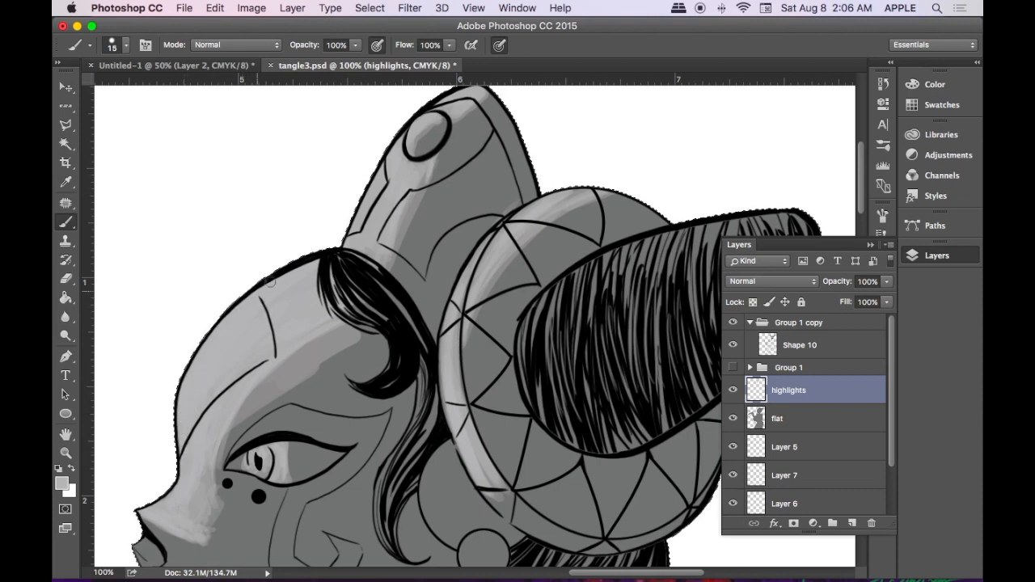
{"action": "key", "text": "space"}
{"action": "left_click_drag", "start_coordinate": [302, 363], "coordinate": [402, 252]}
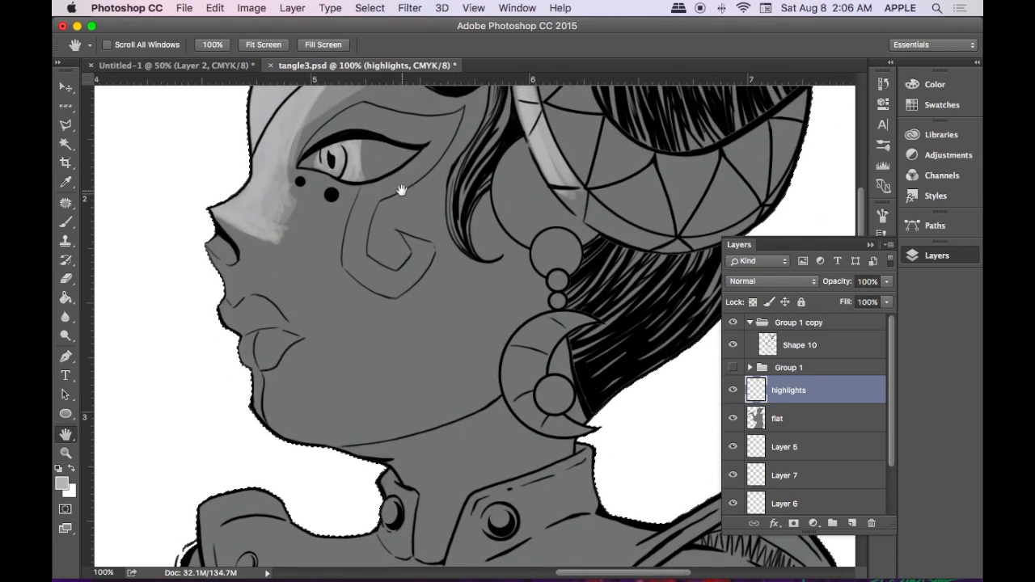
{"action": "key", "text": "bracketright"}
{"action": "key", "text": "bracketleft"}
{"action": "key", "text": "bracketleft"}
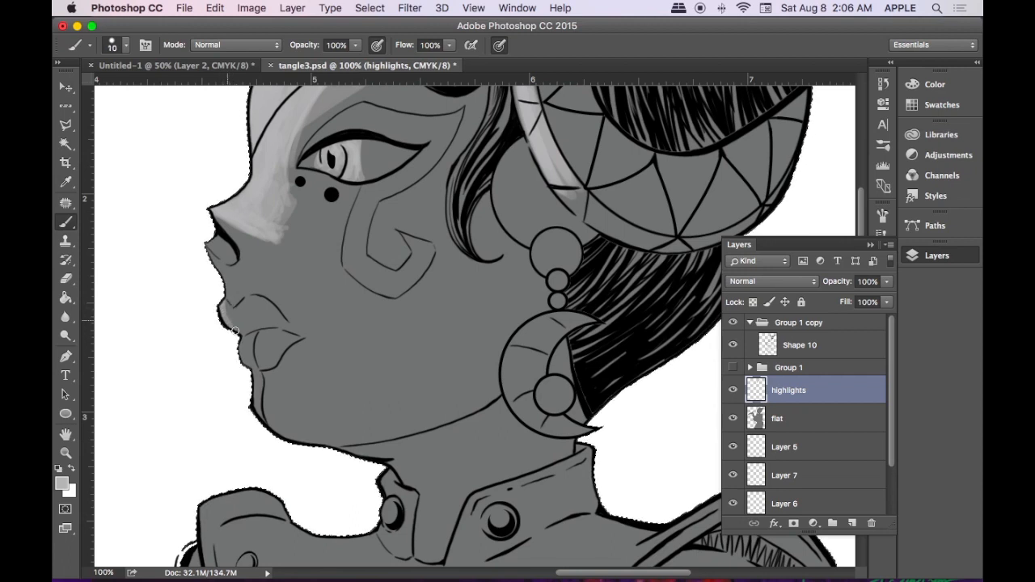
{"action": "left_click_drag", "start_coordinate": [228, 312], "coordinate": [236, 328]}
{"action": "left_click_drag", "start_coordinate": [236, 316], "coordinate": [249, 301]}
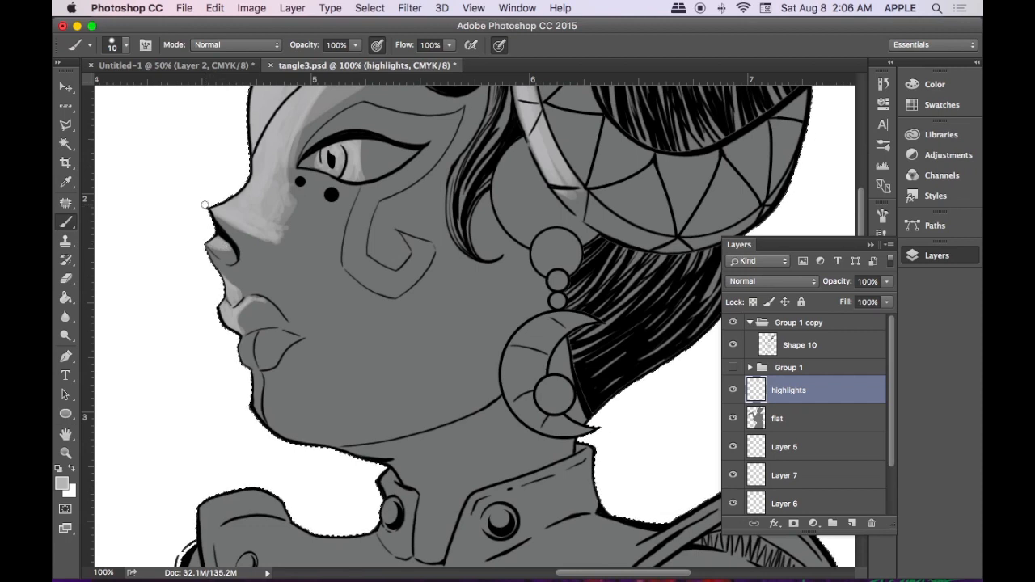
- Paint a broad light grey highlight on the cheek below the eye, across the angular face marking, with a size 30 brush
{"action": "key", "text": "bracketright"}
{"action": "key", "text": "bracketright"}
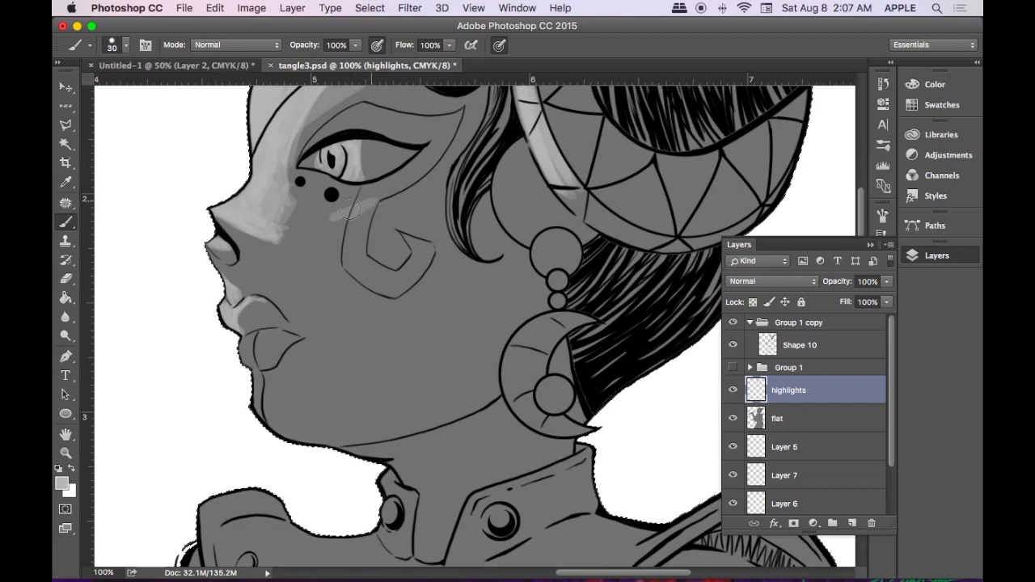
{"action": "mouse_move", "coordinate": [336, 209]}
{"action": "left_mouse_down"}
{"action": "mouse_move", "coordinate": [317, 231]}
{"action": "mouse_move", "coordinate": [325, 226]}
{"action": "mouse_move", "coordinate": [319, 268]}
{"action": "mouse_move", "coordinate": [359, 212]}
{"action": "mouse_move", "coordinate": [334, 236]}
{"action": "mouse_move", "coordinate": [378, 217]}
{"action": "mouse_move", "coordinate": [369, 227]}
{"action": "mouse_move", "coordinate": [384, 212]}
{"action": "mouse_move", "coordinate": [353, 223]}
{"action": "mouse_move", "coordinate": [389, 203]}
{"action": "mouse_move", "coordinate": [337, 205]}
{"action": "mouse_move", "coordinate": [317, 240]}
{"action": "mouse_move", "coordinate": [324, 214]}
{"action": "mouse_move", "coordinate": [321, 269]}
{"action": "mouse_move", "coordinate": [320, 258]}
{"action": "mouse_move", "coordinate": [363, 240]}
{"action": "mouse_move", "coordinate": [365, 257]}
{"action": "mouse_move", "coordinate": [373, 232]}
{"action": "mouse_move", "coordinate": [397, 216]}
{"action": "mouse_move", "coordinate": [371, 242]}
{"action": "mouse_move", "coordinate": [386, 215]}
{"action": "mouse_move", "coordinate": [362, 240]}
{"action": "mouse_move", "coordinate": [371, 215]}
{"action": "mouse_move", "coordinate": [349, 225]}
{"action": "mouse_move", "coordinate": [337, 260]}
{"action": "left_mouse_up"}
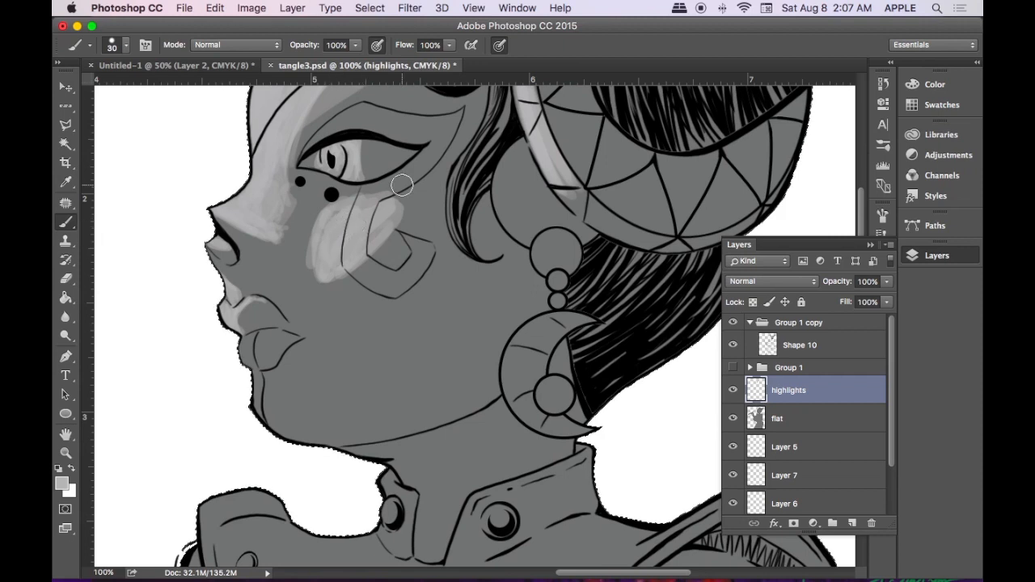
- Examine the current brush's tip shape and Transfer settings
{"action": "left_click", "coordinate": [884, 142]}
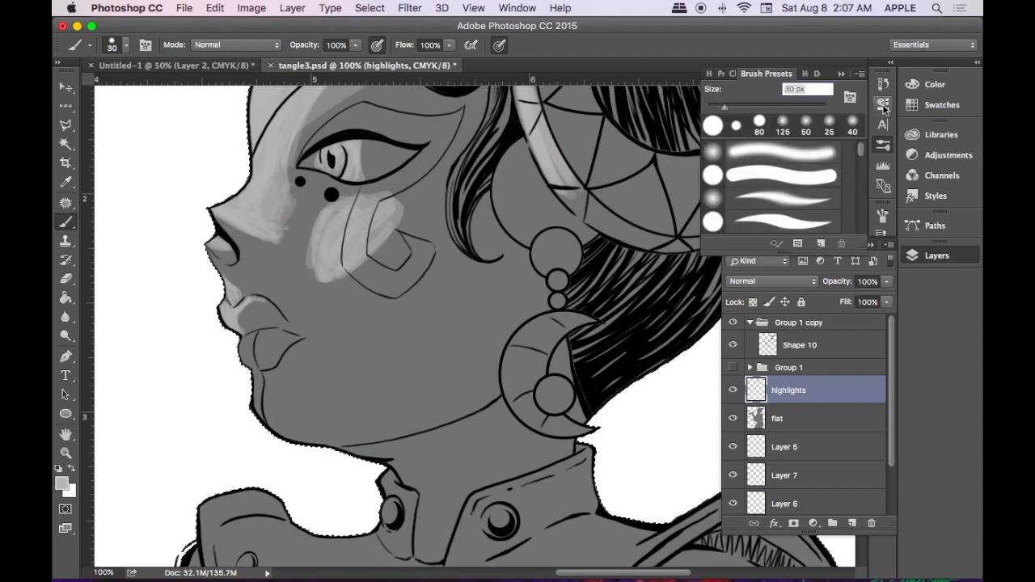
{"action": "left_click", "coordinate": [883, 215]}
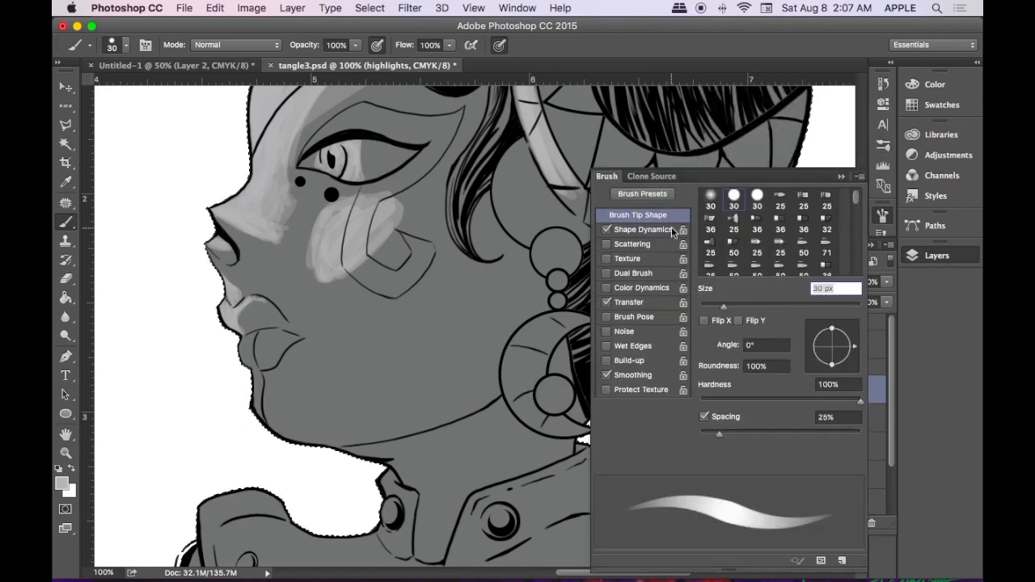
{"action": "left_click", "coordinate": [651, 301]}
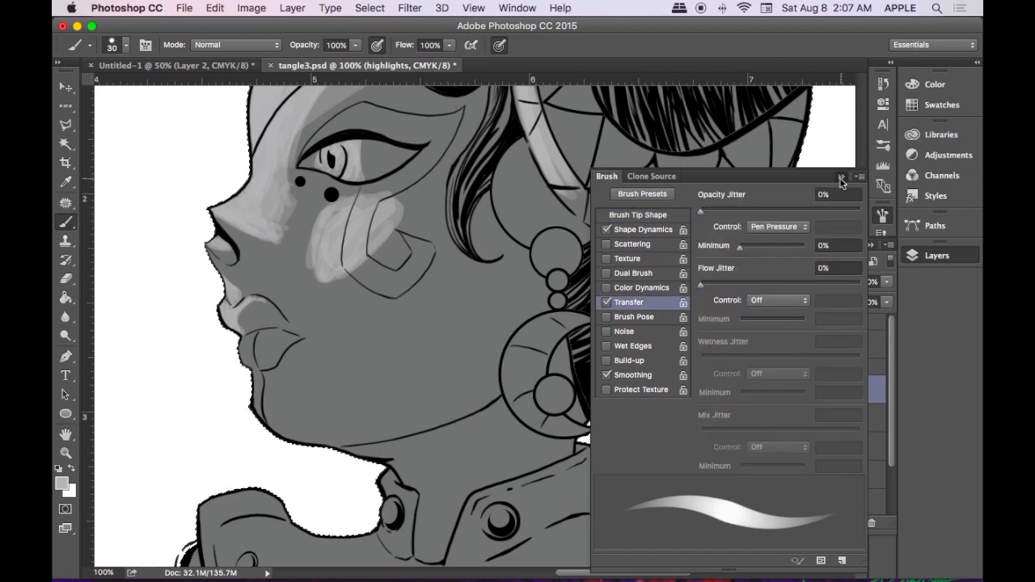
{"action": "left_click", "coordinate": [841, 176]}
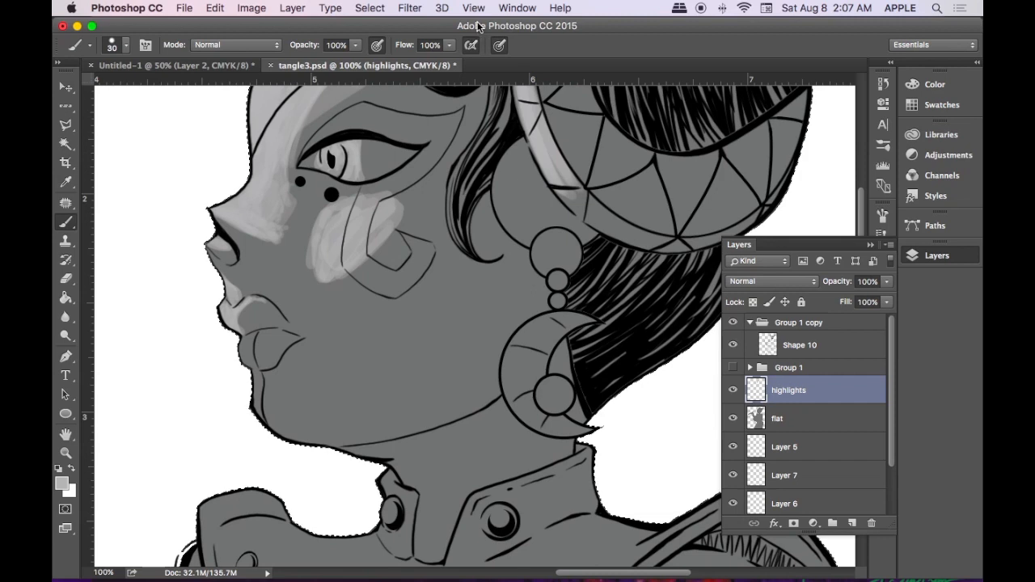
- Paint highlights on the front of the ear and on the round earring stud with a size 35 brush
{"action": "key", "text": "bracketright"}
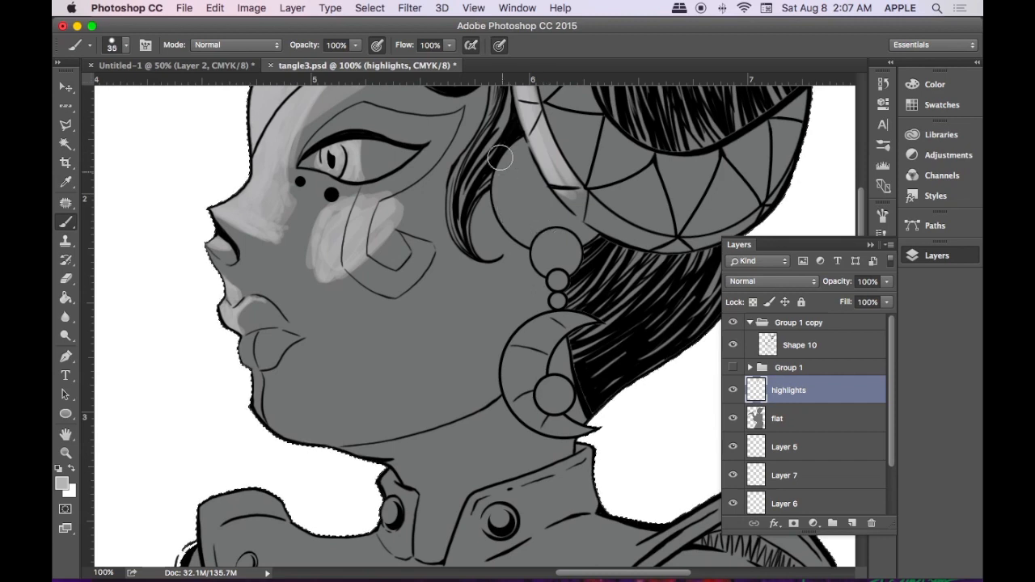
{"action": "mouse_move", "coordinate": [506, 172]}
{"action": "left_mouse_down"}
{"action": "mouse_move", "coordinate": [502, 206]}
{"action": "mouse_move", "coordinate": [510, 163]}
{"action": "mouse_move", "coordinate": [504, 214]}
{"action": "mouse_move", "coordinate": [508, 172]}
{"action": "mouse_move", "coordinate": [503, 207]}
{"action": "mouse_move", "coordinate": [527, 144]}
{"action": "mouse_move", "coordinate": [499, 202]}
{"action": "mouse_move", "coordinate": [505, 172]}
{"action": "mouse_move", "coordinate": [507, 220]}
{"action": "mouse_move", "coordinate": [534, 154]}
{"action": "mouse_move", "coordinate": [509, 197]}
{"action": "mouse_move", "coordinate": [518, 188]}
{"action": "mouse_move", "coordinate": [515, 232]}
{"action": "mouse_move", "coordinate": [507, 161]}
{"action": "left_mouse_up"}
{"action": "mouse_move", "coordinate": [546, 230]}
{"action": "left_mouse_down"}
{"action": "mouse_move", "coordinate": [560, 251]}
{"action": "mouse_move", "coordinate": [550, 244]}
{"action": "mouse_move", "coordinate": [544, 263]}
{"action": "mouse_move", "coordinate": [543, 245]}
{"action": "mouse_move", "coordinate": [562, 239]}
{"action": "mouse_move", "coordinate": [541, 241]}
{"action": "mouse_move", "coordinate": [541, 271]}
{"action": "mouse_move", "coordinate": [550, 243]}
{"action": "mouse_move", "coordinate": [563, 239]}
{"action": "left_mouse_up"}
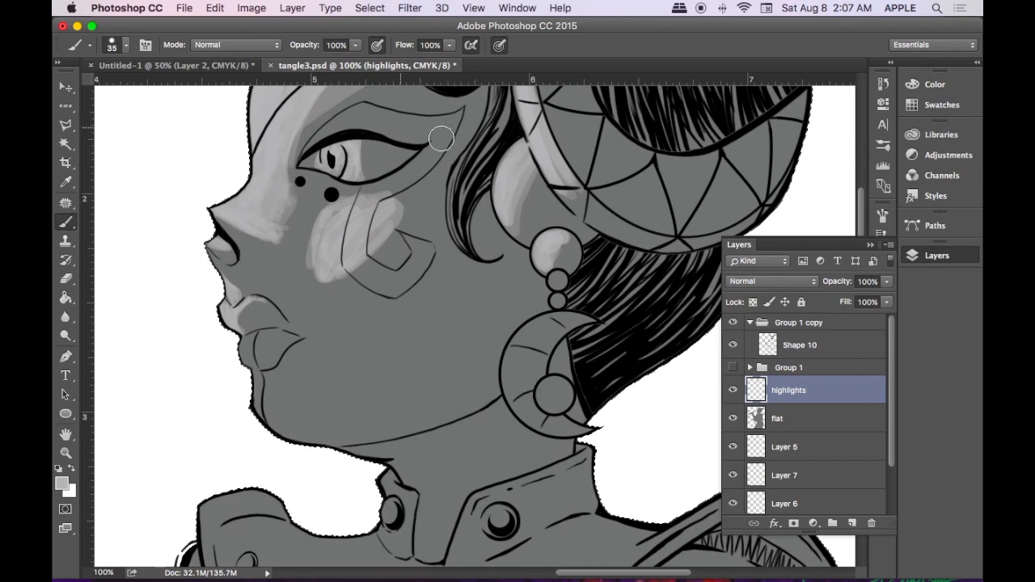
- Examine the highlights painted so far across the face and headdress at 66.67% zoom
{"action": "key", "text": "super+minus"}
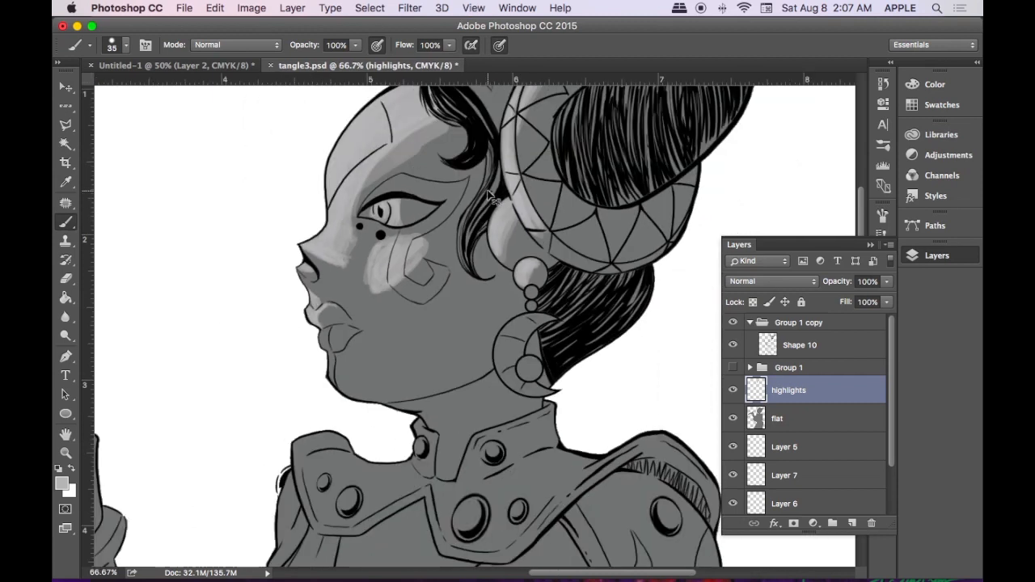
{"action": "left_click_drag", "start_coordinate": [346, 226], "coordinate": [437, 118]}
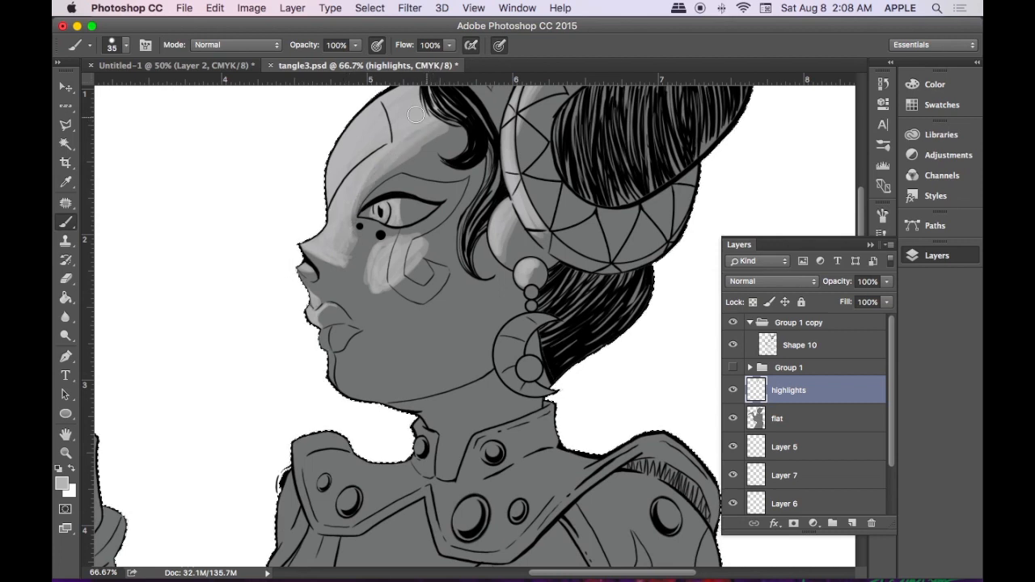
{"action": "left_click_drag", "start_coordinate": [331, 217], "coordinate": [330, 205]}
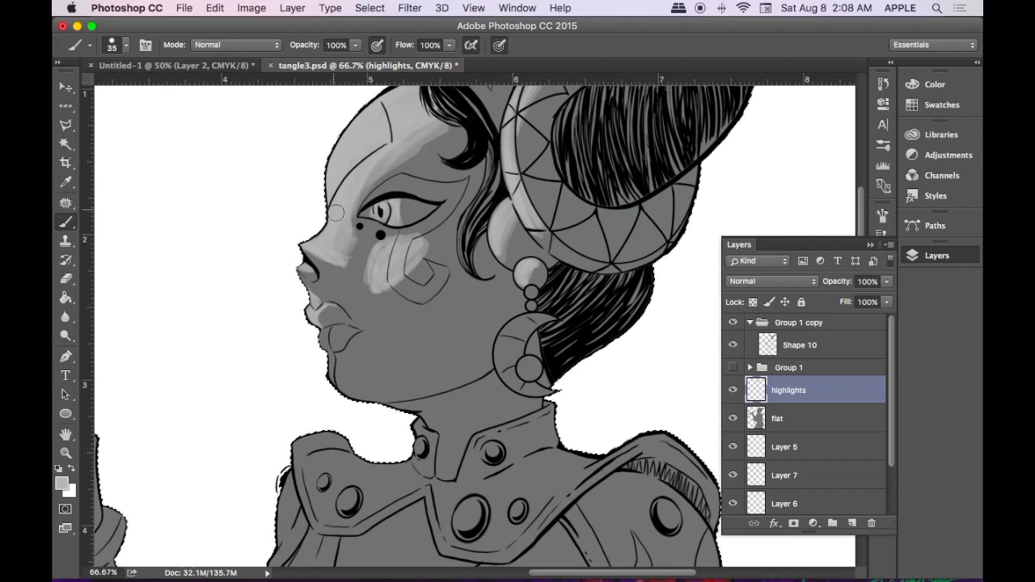
{"action": "key", "text": "space"}
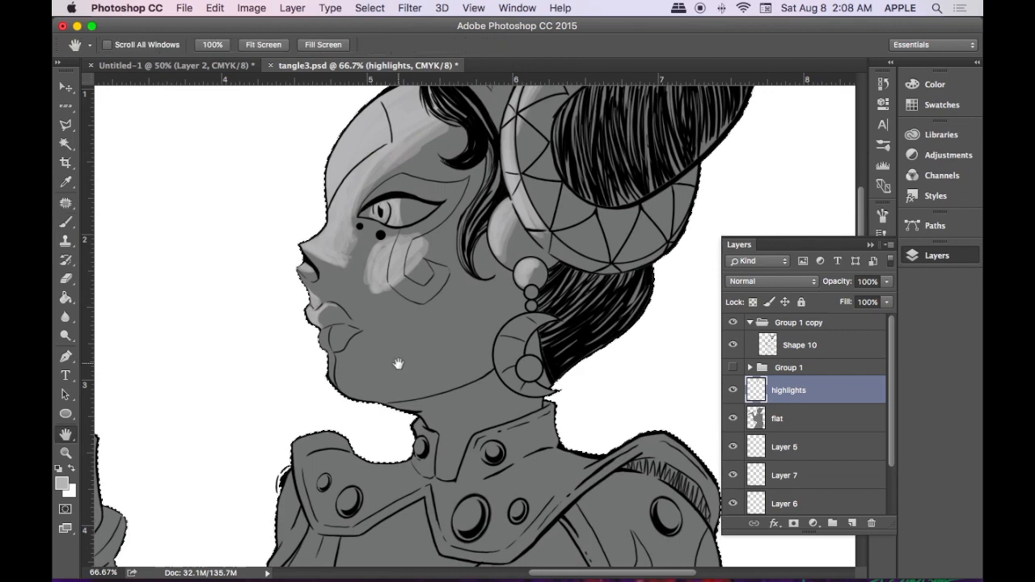
{"action": "left_click_drag", "start_coordinate": [404, 363], "coordinate": [405, 253]}
{"action": "left_click_drag", "start_coordinate": [497, 129], "coordinate": [462, 312]}
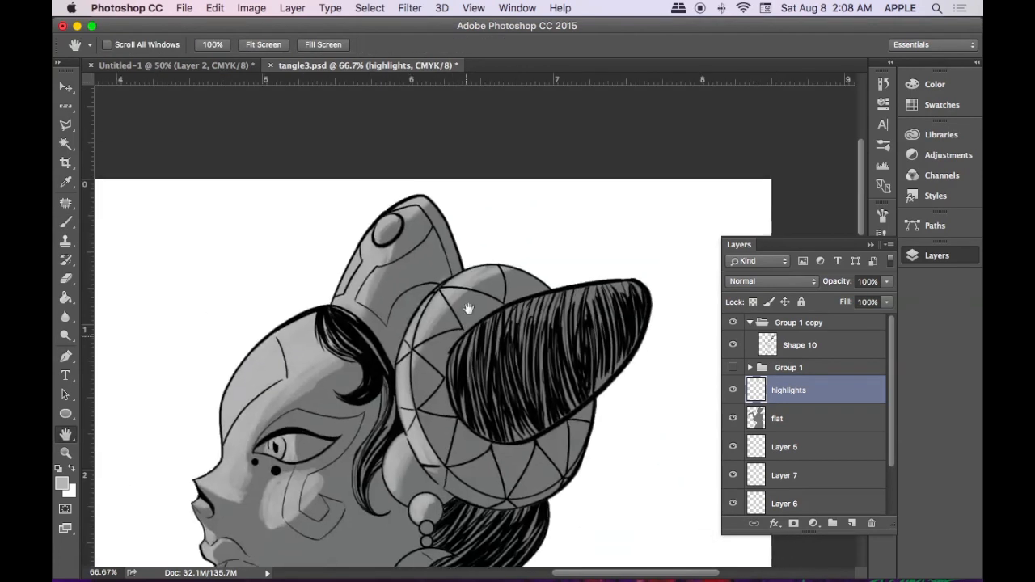
{"action": "left_click_drag", "start_coordinate": [466, 380], "coordinate": [469, 277]}
- Paint light grey highlights along the outer curve of the crescent earring with the size 35 brush
{"action": "left_click_drag", "start_coordinate": [455, 326], "coordinate": [547, 218]}
{"action": "scroll", "coordinate": [551, 214], "scroll_direction": "up", "scroll_amount": 3}
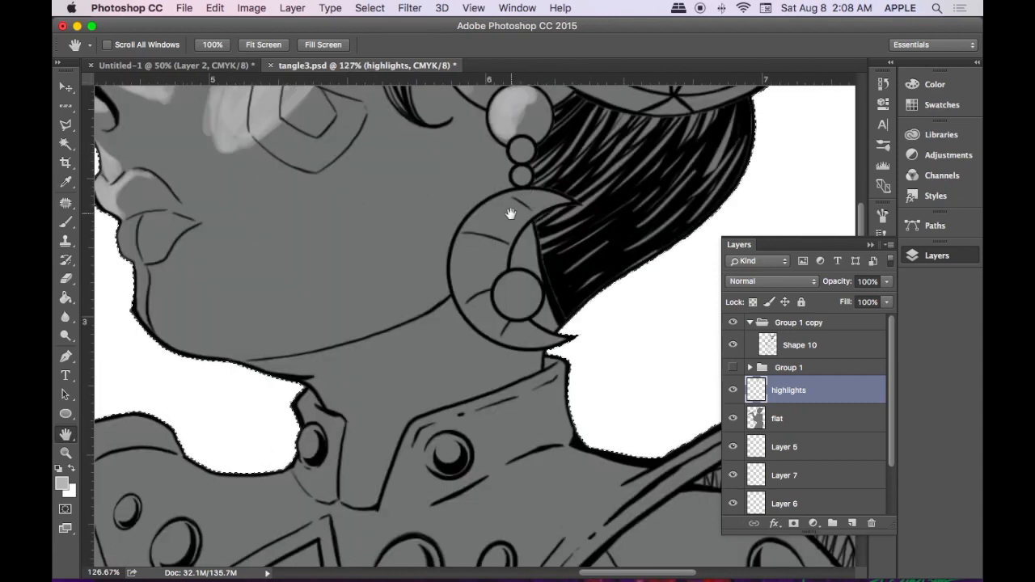
{"action": "key", "text": "b"}
{"action": "mouse_move", "coordinate": [469, 249]}
{"action": "left_mouse_down"}
{"action": "mouse_move", "coordinate": [462, 299]}
{"action": "mouse_move", "coordinate": [475, 239]}
{"action": "mouse_move", "coordinate": [462, 283]}
{"action": "mouse_move", "coordinate": [459, 269]}
{"action": "mouse_move", "coordinate": [467, 249]}
{"action": "mouse_move", "coordinate": [464, 300]}
{"action": "mouse_move", "coordinate": [481, 218]}
{"action": "mouse_move", "coordinate": [459, 283]}
{"action": "mouse_move", "coordinate": [474, 324]}
{"action": "mouse_move", "coordinate": [467, 259]}
{"action": "mouse_move", "coordinate": [473, 301]}
{"action": "mouse_move", "coordinate": [506, 200]}
{"action": "mouse_move", "coordinate": [472, 277]}
{"action": "mouse_move", "coordinate": [495, 221]}
{"action": "mouse_move", "coordinate": [465, 246]}
{"action": "mouse_move", "coordinate": [511, 205]}
{"action": "mouse_move", "coordinate": [472, 226]}
{"action": "mouse_move", "coordinate": [520, 200]}
{"action": "mouse_move", "coordinate": [477, 230]}
{"action": "mouse_move", "coordinate": [556, 198]}
{"action": "left_mouse_up"}
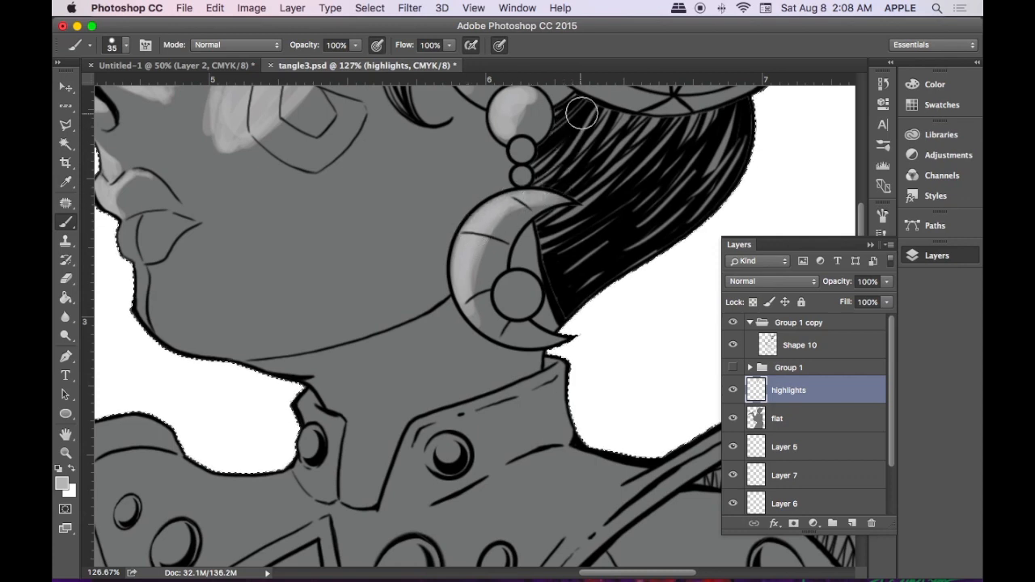
- Paint highlights on the two small beads above the crescent earring with a size 10 brush
{"action": "key", "text": "bracketleft"}
{"action": "key", "text": "bracketleft"}
{"action": "key", "text": "bracketleft"}
{"action": "key", "text": "bracketleft"}
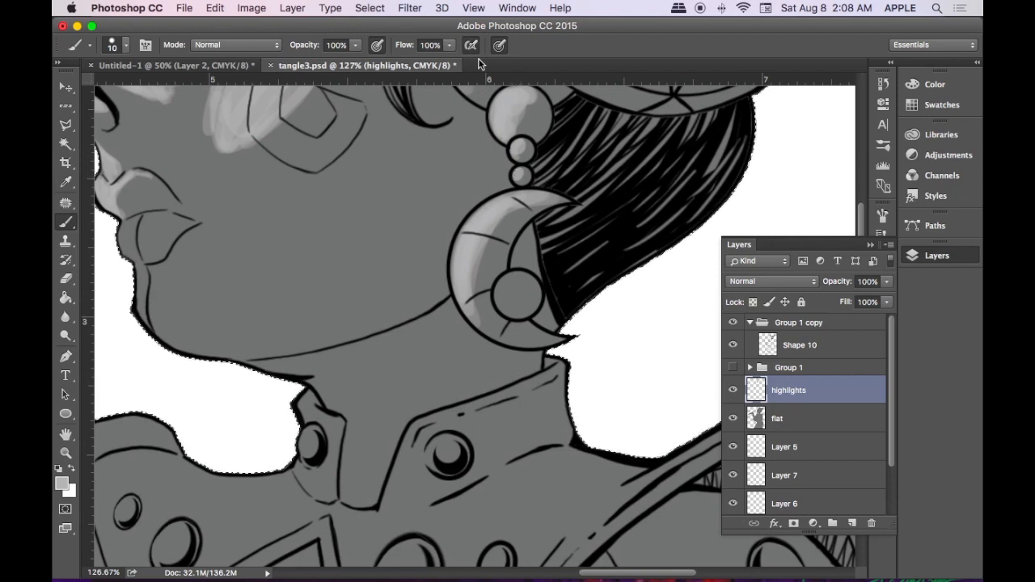
- Paint light grey highlights on the chin and the front of the lower lip with a size 20 brush
{"action": "key", "text": "bracketright"}
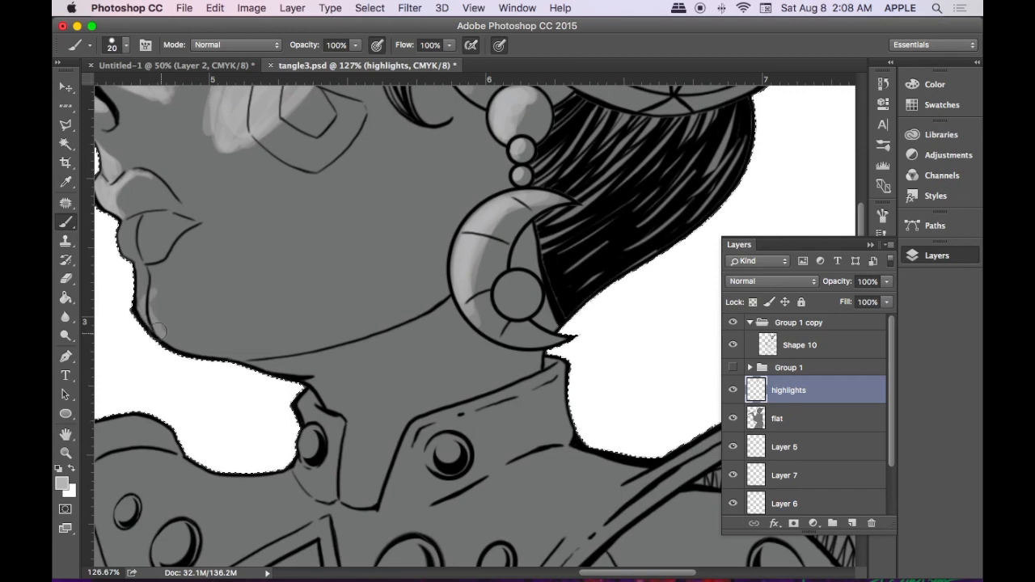
{"action": "mouse_move", "coordinate": [159, 331]}
{"action": "left_mouse_down"}
{"action": "mouse_move", "coordinate": [161, 314]}
{"action": "mouse_move", "coordinate": [148, 307]}
{"action": "left_mouse_up"}
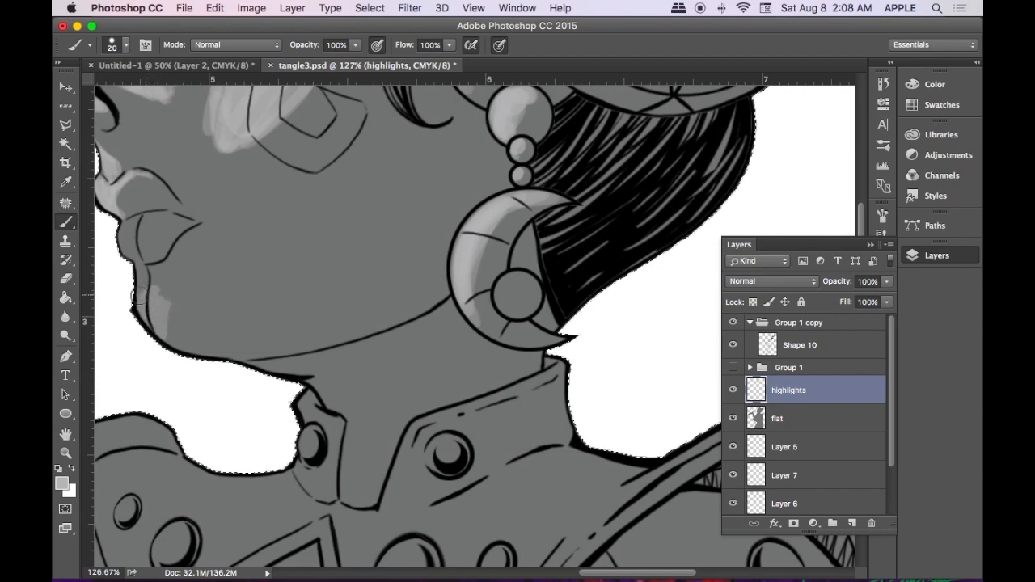
{"action": "mouse_move", "coordinate": [161, 289]}
{"action": "left_mouse_down"}
{"action": "mouse_move", "coordinate": [163, 340]}
{"action": "mouse_move", "coordinate": [180, 299]}
{"action": "mouse_move", "coordinate": [162, 332]}
{"action": "mouse_move", "coordinate": [168, 342]}
{"action": "mouse_move", "coordinate": [149, 308]}
{"action": "mouse_move", "coordinate": [175, 342]}
{"action": "mouse_move", "coordinate": [184, 294]}
{"action": "mouse_move", "coordinate": [150, 300]}
{"action": "mouse_move", "coordinate": [161, 285]}
{"action": "mouse_move", "coordinate": [135, 295]}
{"action": "mouse_move", "coordinate": [198, 287]}
{"action": "mouse_move", "coordinate": [163, 286]}
{"action": "left_mouse_up"}
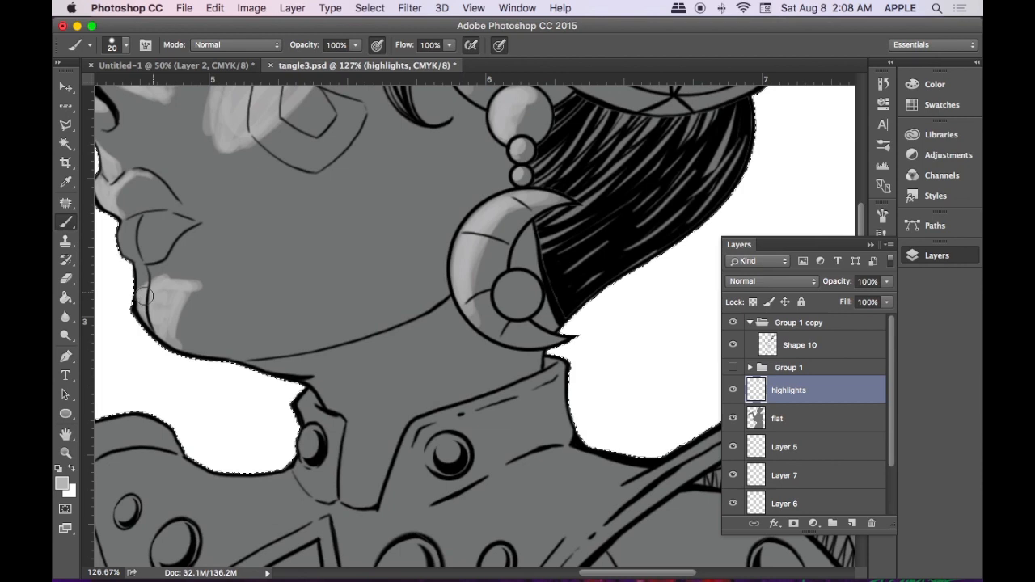
{"action": "mouse_move", "coordinate": [157, 326]}
{"action": "left_mouse_down"}
{"action": "mouse_move", "coordinate": [180, 343]}
{"action": "mouse_move", "coordinate": [186, 291]}
{"action": "mouse_move", "coordinate": [185, 313]}
{"action": "mouse_move", "coordinate": [192, 285]}
{"action": "left_mouse_up"}
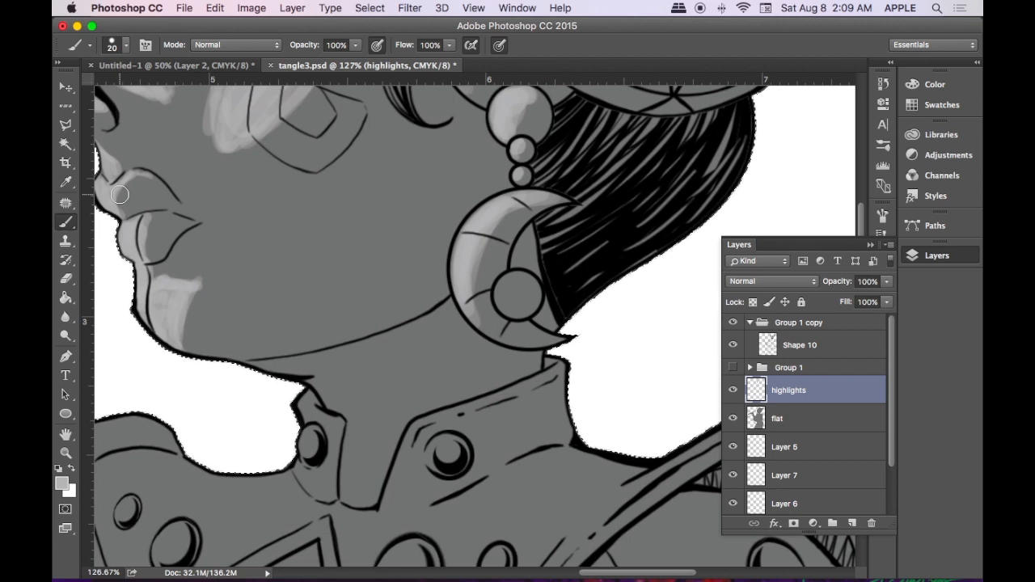
- Paint highlights on the small front collar flap and its stud below the chin with a size 10 brush
{"action": "key", "text": "h"}
{"action": "left_click_drag", "start_coordinate": [435, 378], "coordinate": [562, 271]}
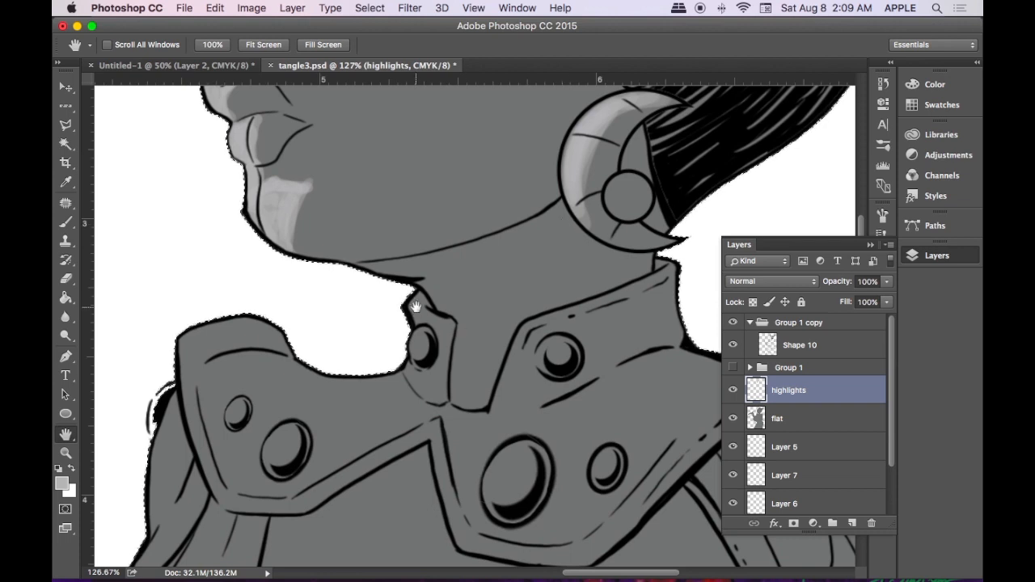
{"action": "key", "text": "b"}
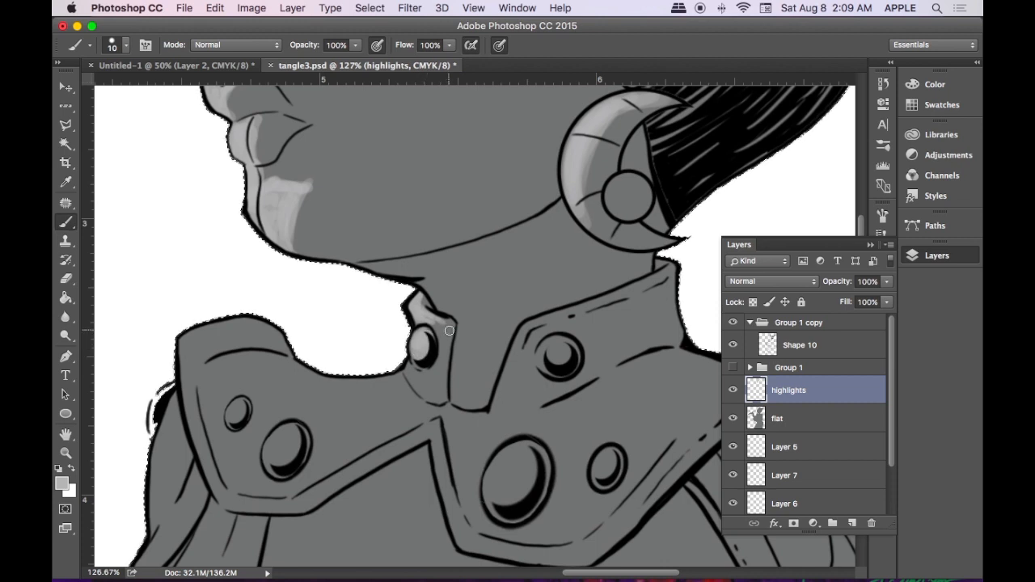
{"action": "left_click_drag", "start_coordinate": [435, 322], "coordinate": [448, 329]}
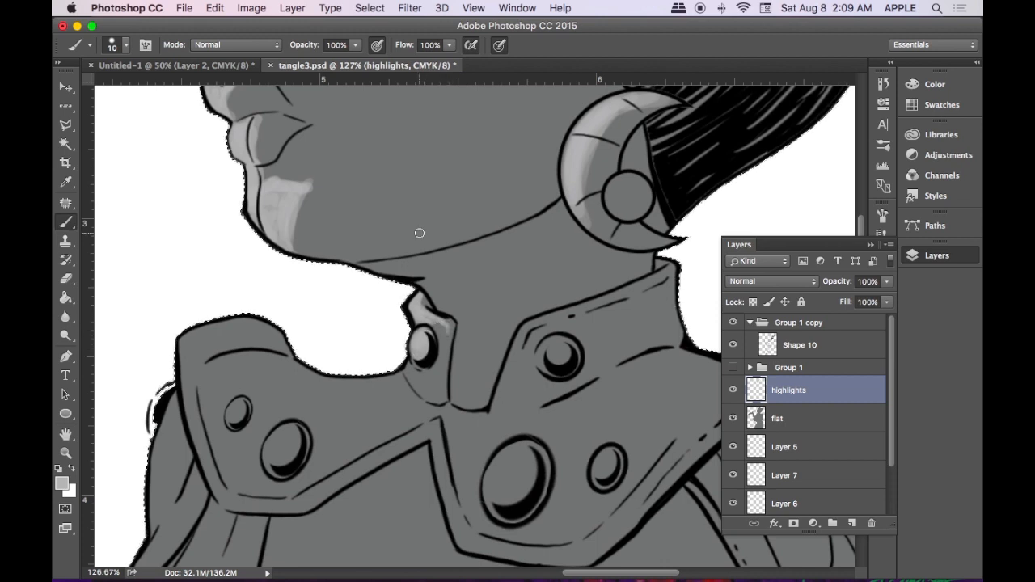
- Paint highlights on the neck beneath the jaw and across the far shoulder collar's upper rim, enlarging the brush to size 30
{"action": "mouse_move", "coordinate": [388, 276]}
{"action": "left_mouse_down"}
{"action": "mouse_move", "coordinate": [423, 275]}
{"action": "mouse_move", "coordinate": [397, 277]}
{"action": "mouse_move", "coordinate": [449, 300]}
{"action": "mouse_move", "coordinate": [428, 289]}
{"action": "mouse_move", "coordinate": [428, 278]}
{"action": "mouse_move", "coordinate": [460, 313]}
{"action": "mouse_move", "coordinate": [450, 316]}
{"action": "mouse_move", "coordinate": [470, 322]}
{"action": "mouse_move", "coordinate": [465, 331]}
{"action": "mouse_move", "coordinate": [455, 306]}
{"action": "left_mouse_up"}
{"action": "key", "text": "bracketright"}
{"action": "key", "text": "bracketright"}
{"action": "mouse_move", "coordinate": [455, 283]}
{"action": "left_mouse_down"}
{"action": "mouse_move", "coordinate": [471, 321]}
{"action": "mouse_move", "coordinate": [474, 292]}
{"action": "mouse_move", "coordinate": [450, 282]}
{"action": "mouse_move", "coordinate": [463, 268]}
{"action": "mouse_move", "coordinate": [411, 273]}
{"action": "mouse_move", "coordinate": [476, 270]}
{"action": "mouse_move", "coordinate": [416, 271]}
{"action": "mouse_move", "coordinate": [467, 294]}
{"action": "mouse_move", "coordinate": [476, 280]}
{"action": "mouse_move", "coordinate": [476, 304]}
{"action": "mouse_move", "coordinate": [488, 292]}
{"action": "mouse_move", "coordinate": [476, 324]}
{"action": "mouse_move", "coordinate": [490, 265]}
{"action": "left_mouse_up"}
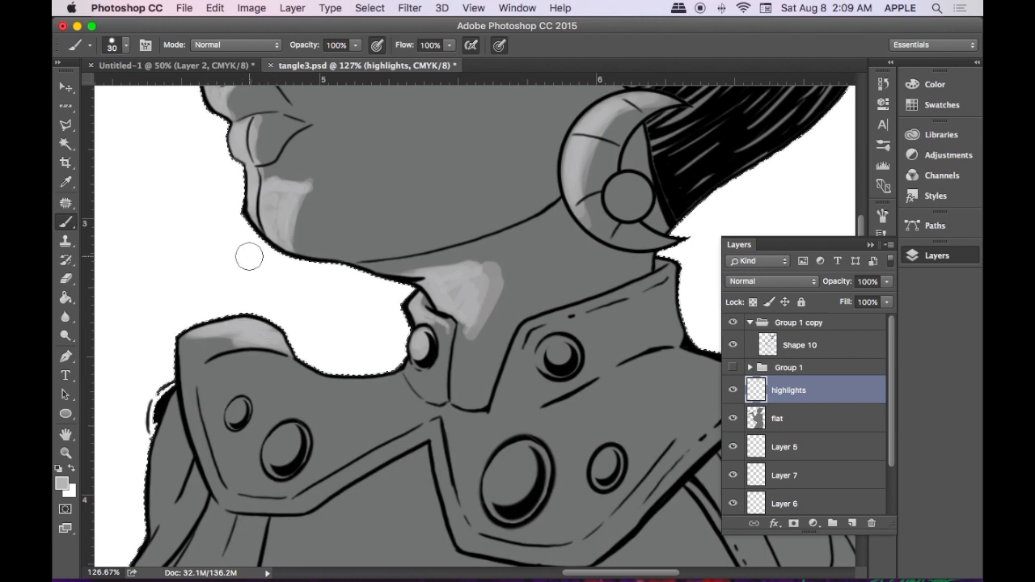
- Erase the highlight from the far shoulder collar's upper rim with a size 90 eraser
{"action": "key", "text": "e"}
{"action": "key", "text": "bracketright"}
{"action": "key", "text": "bracketright"}
{"action": "key", "text": "bracketright"}
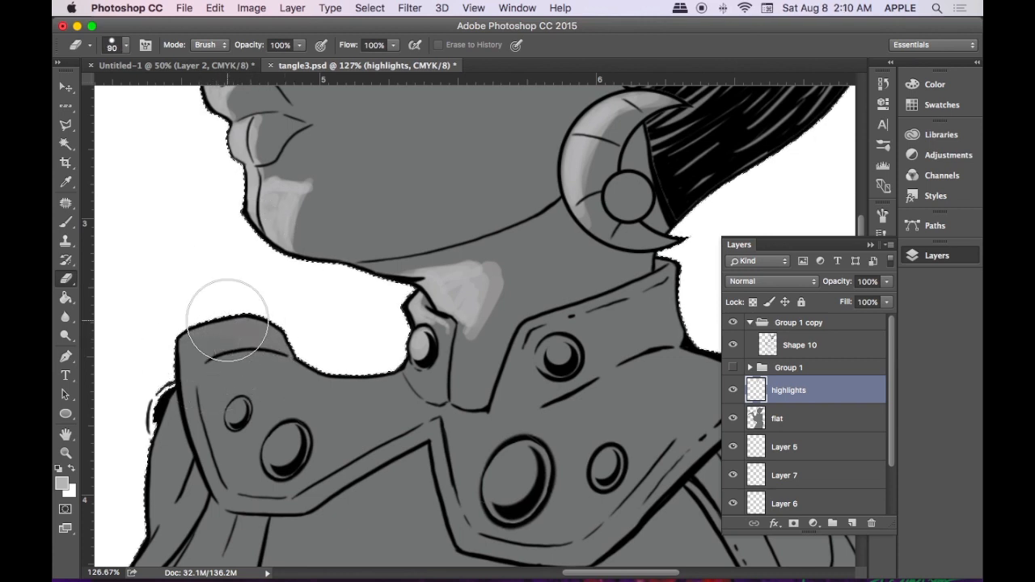
- Paint a highlight down the outer edge of the far shoulder collar with the size 30 brush
{"action": "key", "text": "b"}
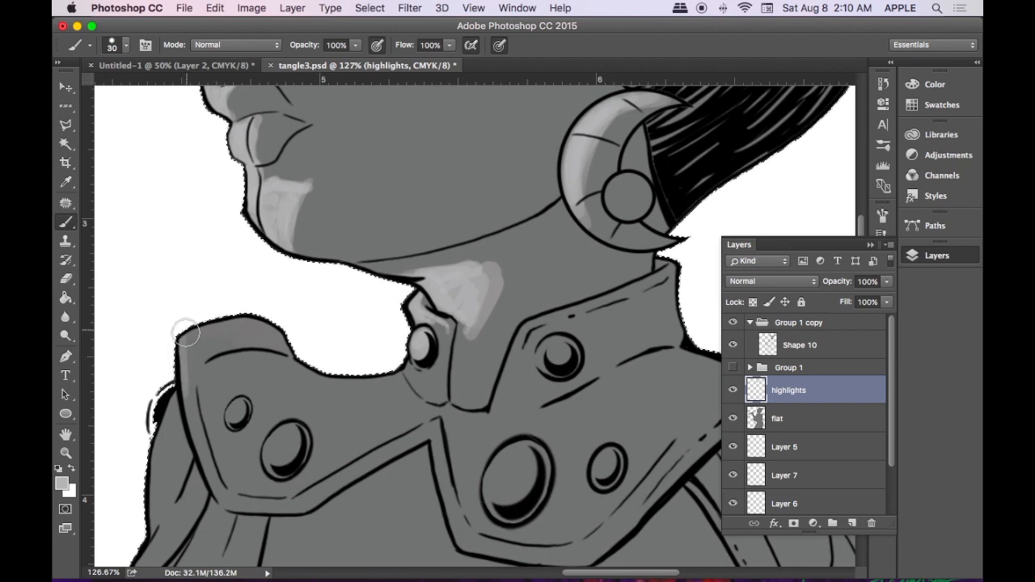
{"action": "left_click_drag", "start_coordinate": [183, 330], "coordinate": [186, 373]}
{"action": "mouse_move", "coordinate": [198, 435]}
{"action": "left_mouse_down"}
{"action": "mouse_move", "coordinate": [190, 403]}
{"action": "mouse_move", "coordinate": [208, 469]}
{"action": "left_mouse_up"}
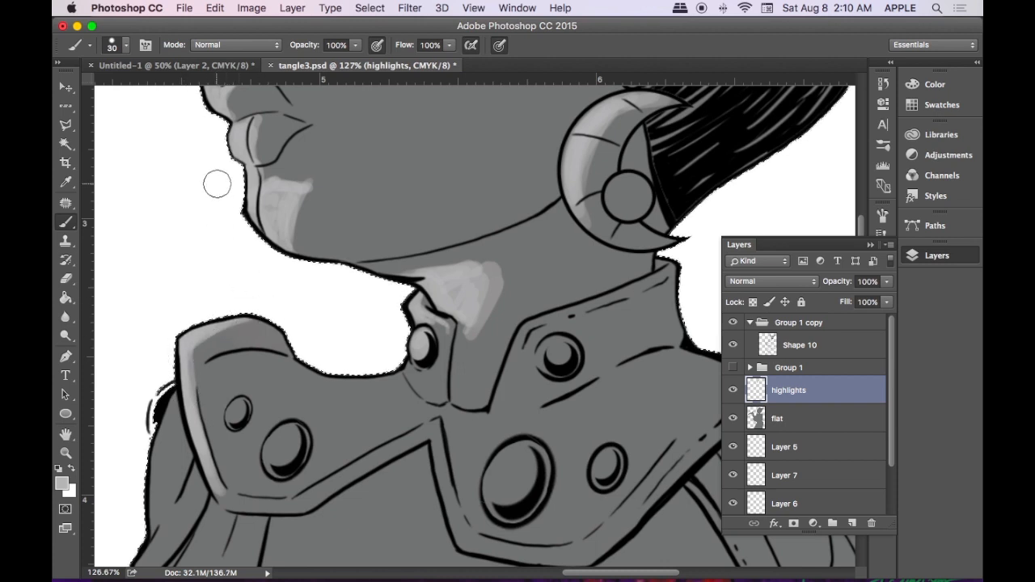
- Build up highlights on the inner face of the far shoulder collar beside its studs, starting with a size 20 brush
{"action": "key", "text": "bracketleft"}
{"action": "mouse_move", "coordinate": [241, 354]}
{"action": "left_mouse_down"}
{"action": "mouse_move", "coordinate": [265, 388]}
{"action": "mouse_move", "coordinate": [241, 363]}
{"action": "mouse_move", "coordinate": [213, 381]}
{"action": "mouse_move", "coordinate": [210, 368]}
{"action": "mouse_move", "coordinate": [208, 380]}
{"action": "mouse_move", "coordinate": [239, 504]}
{"action": "mouse_move", "coordinate": [219, 491]}
{"action": "mouse_move", "coordinate": [249, 505]}
{"action": "mouse_move", "coordinate": [220, 494]}
{"action": "mouse_move", "coordinate": [258, 501]}
{"action": "left_mouse_up"}
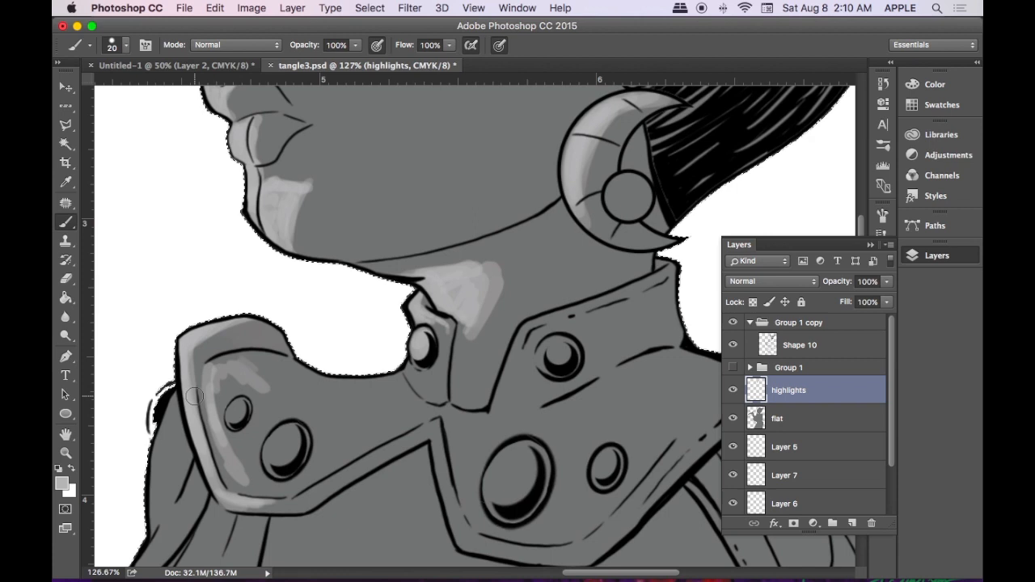
{"action": "key", "text": "["}
{"action": "key", "text": "]"}
{"action": "key", "text": "]"}
{"action": "mouse_move", "coordinate": [206, 388]}
{"action": "left_mouse_down"}
{"action": "mouse_move", "coordinate": [236, 482]}
{"action": "mouse_move", "coordinate": [224, 464]}
{"action": "mouse_move", "coordinate": [251, 488]}
{"action": "left_mouse_up"}
{"action": "mouse_move", "coordinate": [213, 412]}
{"action": "left_mouse_down"}
{"action": "mouse_move", "coordinate": [219, 369]}
{"action": "mouse_move", "coordinate": [205, 391]}
{"action": "mouse_move", "coordinate": [231, 385]}
{"action": "mouse_move", "coordinate": [211, 397]}
{"action": "mouse_move", "coordinate": [224, 366]}
{"action": "mouse_move", "coordinate": [202, 385]}
{"action": "mouse_move", "coordinate": [209, 376]}
{"action": "mouse_move", "coordinate": [204, 412]}
{"action": "mouse_move", "coordinate": [219, 456]}
{"action": "mouse_move", "coordinate": [204, 386]}
{"action": "mouse_move", "coordinate": [225, 478]}
{"action": "mouse_move", "coordinate": [211, 451]}
{"action": "mouse_move", "coordinate": [214, 473]}
{"action": "mouse_move", "coordinate": [231, 502]}
{"action": "mouse_move", "coordinate": [275, 508]}
{"action": "mouse_move", "coordinate": [237, 504]}
{"action": "left_mouse_up"}
- Paint highlights on the far shoulder collar's small and large studs and refine its edge shading with a size 9 brush
{"action": "key", "text": "bracketleft"}
{"action": "key", "text": "bracketleft"}
{"action": "key", "text": "bracketleft"}
{"action": "key", "text": "bracketleft"}
{"action": "left_click_drag", "start_coordinate": [233, 414], "coordinate": [232, 421]}
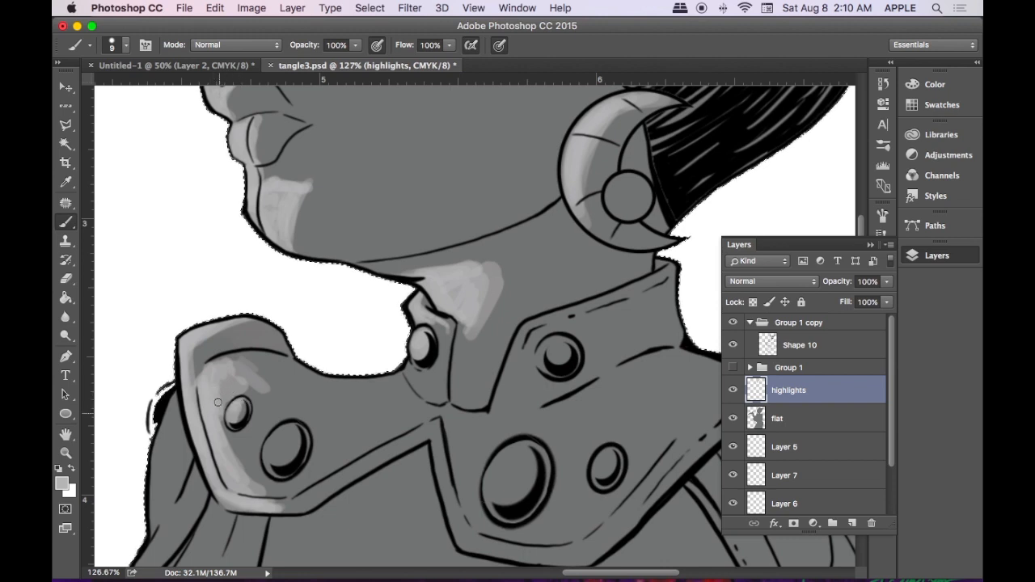
{"action": "mouse_move", "coordinate": [197, 383]}
{"action": "left_mouse_down"}
{"action": "mouse_move", "coordinate": [190, 349]}
{"action": "mouse_move", "coordinate": [200, 350]}
{"action": "left_mouse_up"}
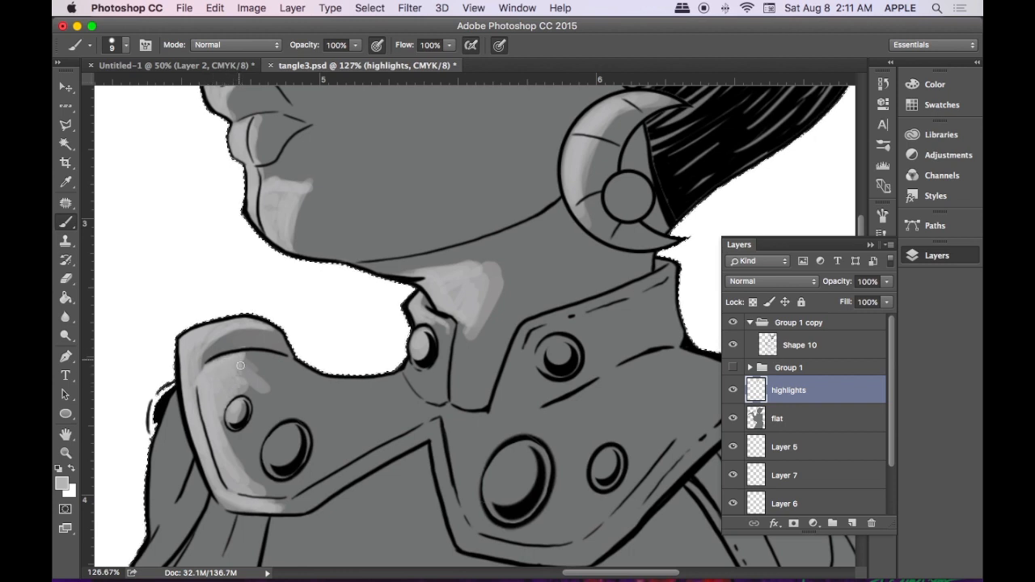
{"action": "left_click_drag", "start_coordinate": [281, 438], "coordinate": [268, 467]}
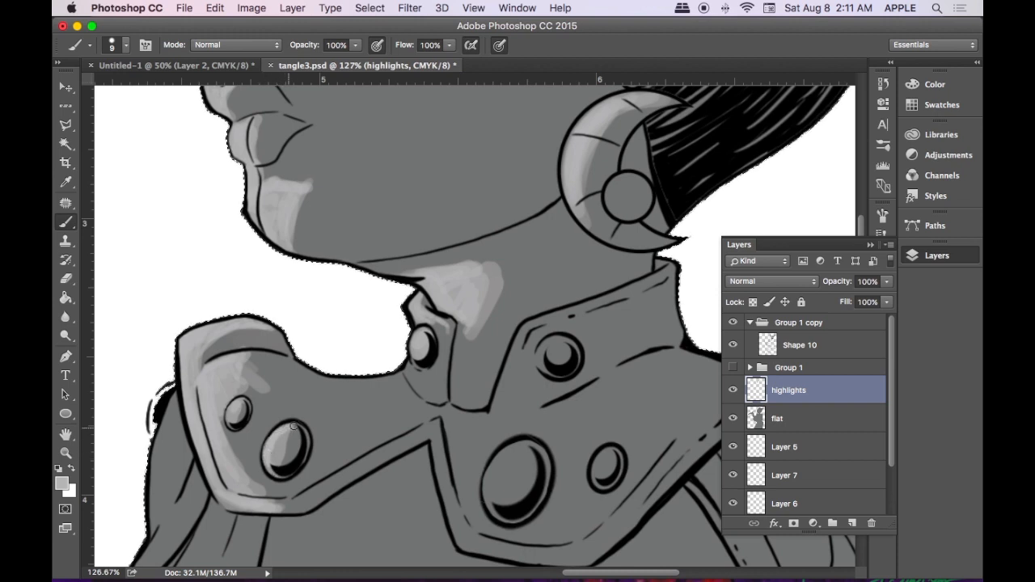
- Fill in highlights around the far shoulder collar's small stud and beside its large stud with a size 25 brush
{"action": "key", "text": "]"}
{"action": "key", "text": "]"}
{"action": "key", "text": "]"}
{"action": "key", "text": "]"}
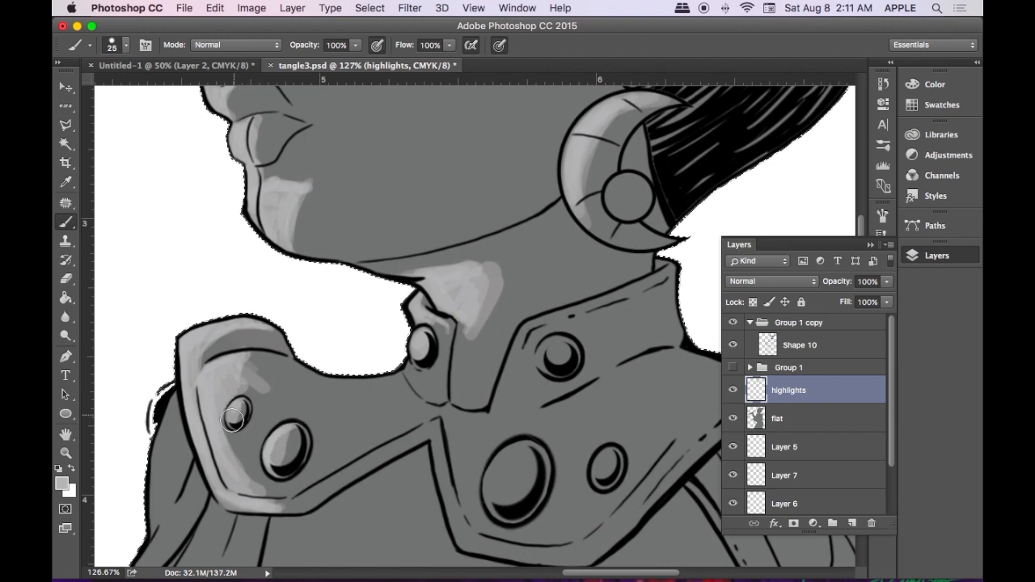
{"action": "mouse_move", "coordinate": [226, 420]}
{"action": "left_mouse_down"}
{"action": "mouse_move", "coordinate": [247, 471]}
{"action": "mouse_move", "coordinate": [235, 444]}
{"action": "mouse_move", "coordinate": [252, 456]}
{"action": "mouse_move", "coordinate": [252, 439]}
{"action": "mouse_move", "coordinate": [236, 447]}
{"action": "mouse_move", "coordinate": [261, 490]}
{"action": "mouse_move", "coordinate": [242, 473]}
{"action": "mouse_move", "coordinate": [253, 451]}
{"action": "mouse_move", "coordinate": [243, 465]}
{"action": "mouse_move", "coordinate": [224, 440]}
{"action": "left_mouse_up"}
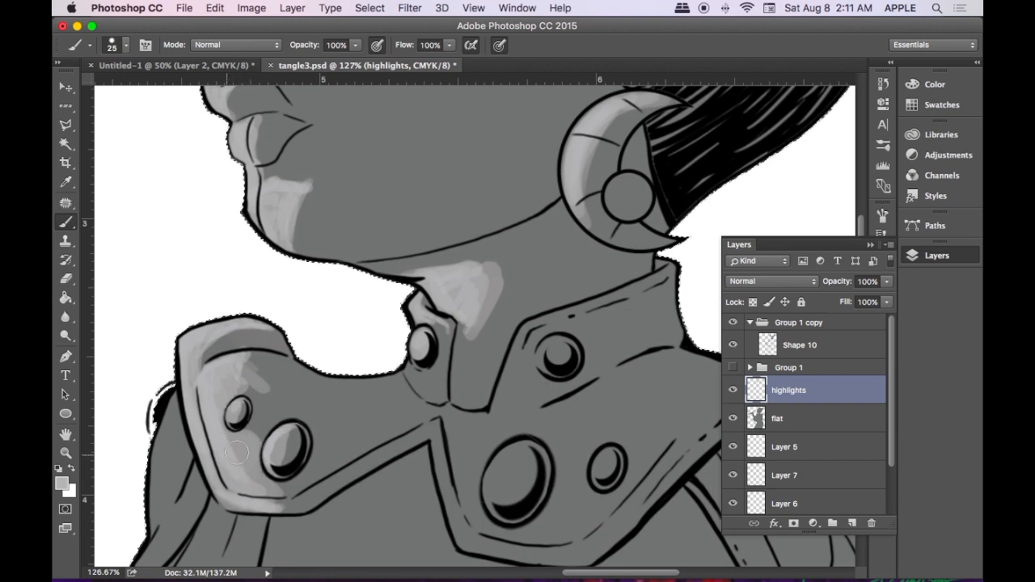
{"action": "mouse_move", "coordinate": [243, 449]}
{"action": "left_mouse_down"}
{"action": "mouse_move", "coordinate": [271, 416]}
{"action": "mouse_move", "coordinate": [263, 409]}
{"action": "mouse_move", "coordinate": [263, 430]}
{"action": "mouse_move", "coordinate": [248, 370]}
{"action": "mouse_move", "coordinate": [278, 406]}
{"action": "mouse_move", "coordinate": [229, 452]}
{"action": "mouse_move", "coordinate": [241, 461]}
{"action": "mouse_move", "coordinate": [224, 455]}
{"action": "mouse_move", "coordinate": [245, 454]}
{"action": "left_mouse_up"}
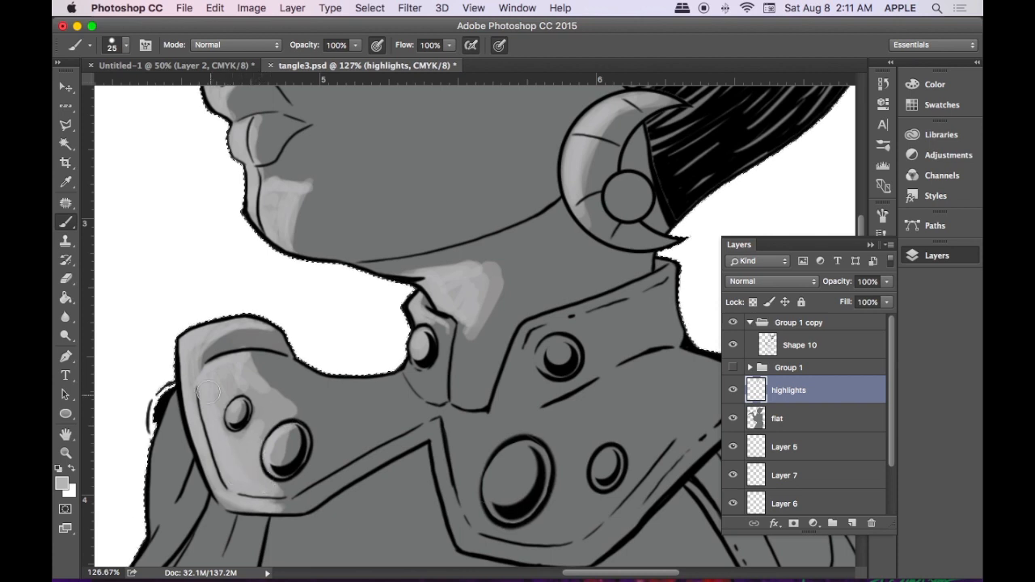
- Paint a highlight along the far shoulder collar's lower rim towards the centre point with a size 10 brush
{"action": "key", "text": "bracketleft"}
{"action": "key", "text": "bracketleft"}
{"action": "key", "text": "bracketleft"}
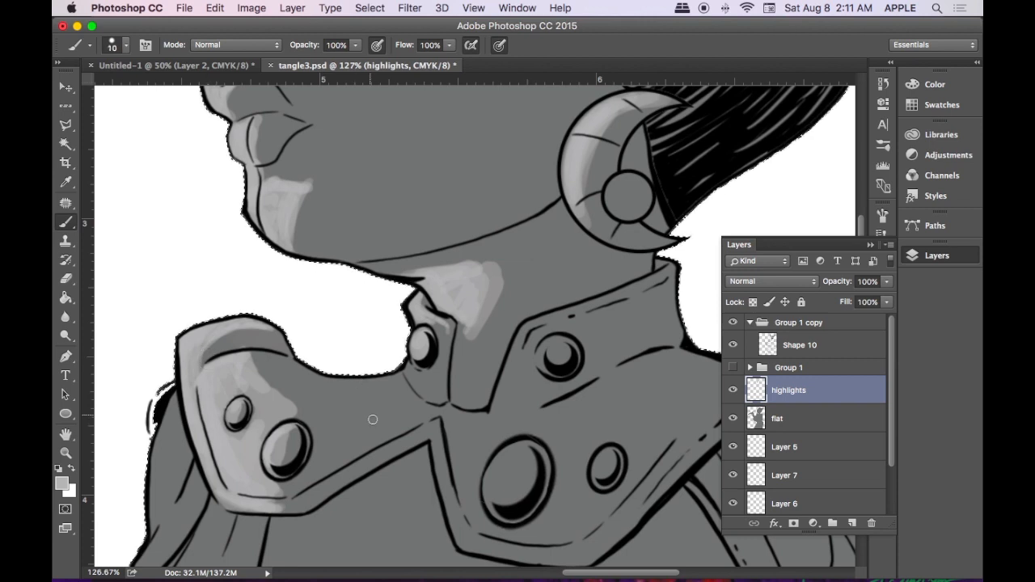
{"action": "mouse_move", "coordinate": [309, 494]}
{"action": "left_mouse_down"}
{"action": "mouse_move", "coordinate": [415, 434]}
{"action": "mouse_move", "coordinate": [278, 501]}
{"action": "mouse_move", "coordinate": [336, 482]}
{"action": "mouse_move", "coordinate": [276, 489]}
{"action": "mouse_move", "coordinate": [306, 488]}
{"action": "mouse_move", "coordinate": [287, 495]}
{"action": "mouse_move", "coordinate": [324, 466]}
{"action": "mouse_move", "coordinate": [321, 452]}
{"action": "mouse_move", "coordinate": [304, 472]}
{"action": "mouse_move", "coordinate": [360, 448]}
{"action": "left_mouse_up"}
{"action": "left_click_drag", "start_coordinate": [359, 449], "coordinate": [328, 471]}
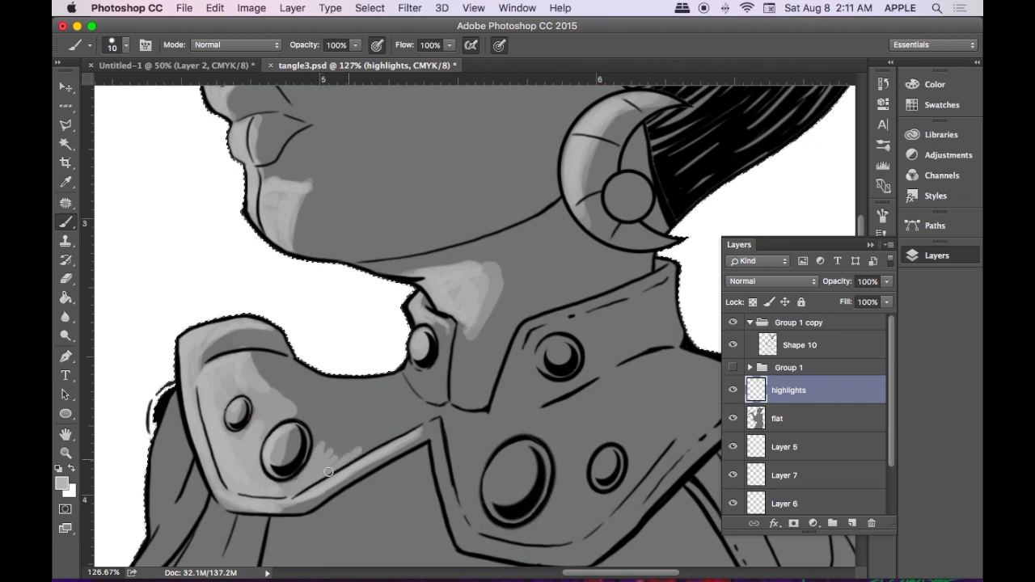
- Extend the highlight across the far shoulder collar's face, around and beyond the large stud, with a size 20 brush
{"action": "key", "text": "bracketright"}
{"action": "mouse_move", "coordinate": [288, 413]}
{"action": "left_mouse_down"}
{"action": "mouse_move", "coordinate": [319, 445]}
{"action": "mouse_move", "coordinate": [344, 457]}
{"action": "mouse_move", "coordinate": [329, 452]}
{"action": "mouse_move", "coordinate": [361, 446]}
{"action": "left_mouse_up"}
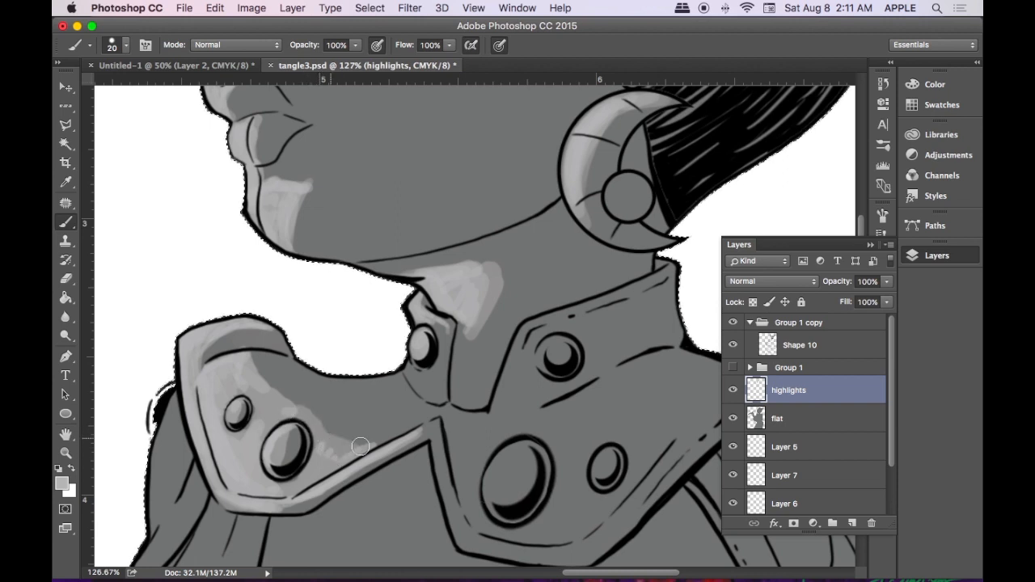
{"action": "mouse_move", "coordinate": [303, 414]}
{"action": "left_mouse_down"}
{"action": "mouse_move", "coordinate": [377, 437]}
{"action": "mouse_move", "coordinate": [350, 452]}
{"action": "left_mouse_up"}
{"action": "mouse_move", "coordinate": [278, 492]}
{"action": "left_mouse_down"}
{"action": "mouse_move", "coordinate": [316, 484]}
{"action": "mouse_move", "coordinate": [300, 488]}
{"action": "mouse_move", "coordinate": [344, 446]}
{"action": "mouse_move", "coordinate": [329, 434]}
{"action": "mouse_move", "coordinate": [341, 441]}
{"action": "mouse_move", "coordinate": [315, 473]}
{"action": "mouse_move", "coordinate": [326, 442]}
{"action": "mouse_move", "coordinate": [323, 452]}
{"action": "mouse_move", "coordinate": [306, 421]}
{"action": "left_mouse_up"}
{"action": "mouse_move", "coordinate": [256, 392]}
{"action": "left_mouse_down"}
{"action": "mouse_move", "coordinate": [372, 426]}
{"action": "mouse_move", "coordinate": [314, 416]}
{"action": "mouse_move", "coordinate": [334, 433]}
{"action": "mouse_move", "coordinate": [388, 433]}
{"action": "left_mouse_up"}
{"action": "mouse_move", "coordinate": [268, 405]}
{"action": "left_mouse_down"}
{"action": "mouse_move", "coordinate": [274, 412]}
{"action": "mouse_move", "coordinate": [256, 444]}
{"action": "left_mouse_up"}
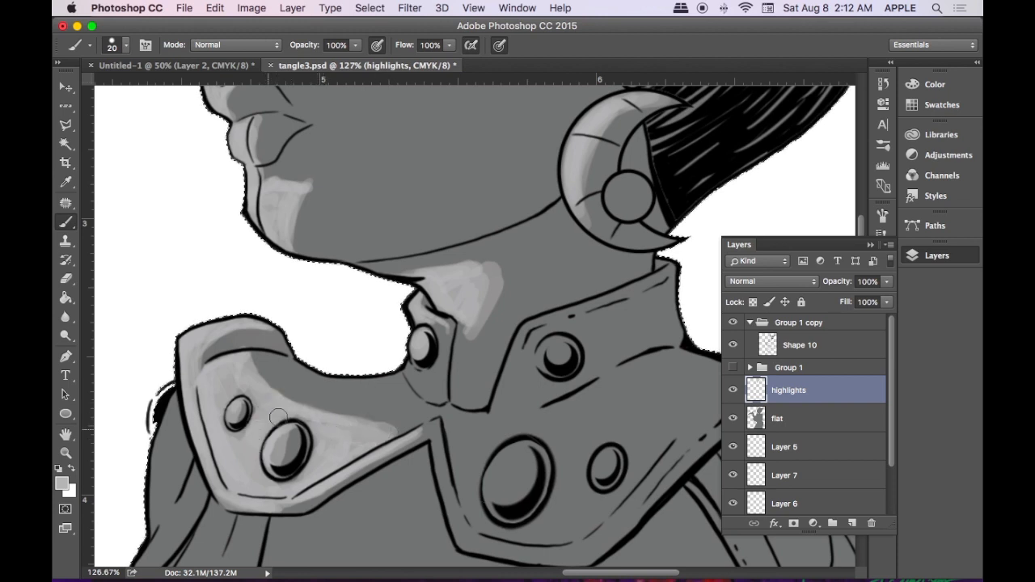
{"action": "left_click_drag", "start_coordinate": [267, 400], "coordinate": [230, 385]}
{"action": "left_click_drag", "start_coordinate": [321, 421], "coordinate": [301, 416]}
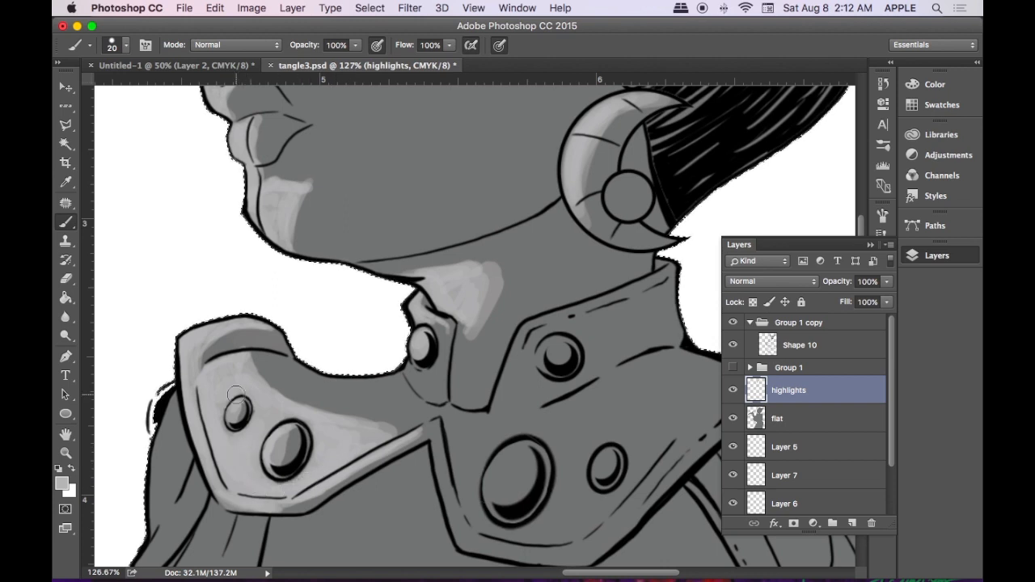
- Paint highlights on the near collar's large stud with the size 20 brush and on its smaller studs with a size 8 brush
{"action": "mouse_move", "coordinate": [508, 450]}
{"action": "left_mouse_down"}
{"action": "mouse_move", "coordinate": [490, 470]}
{"action": "mouse_move", "coordinate": [495, 489]}
{"action": "left_mouse_up"}
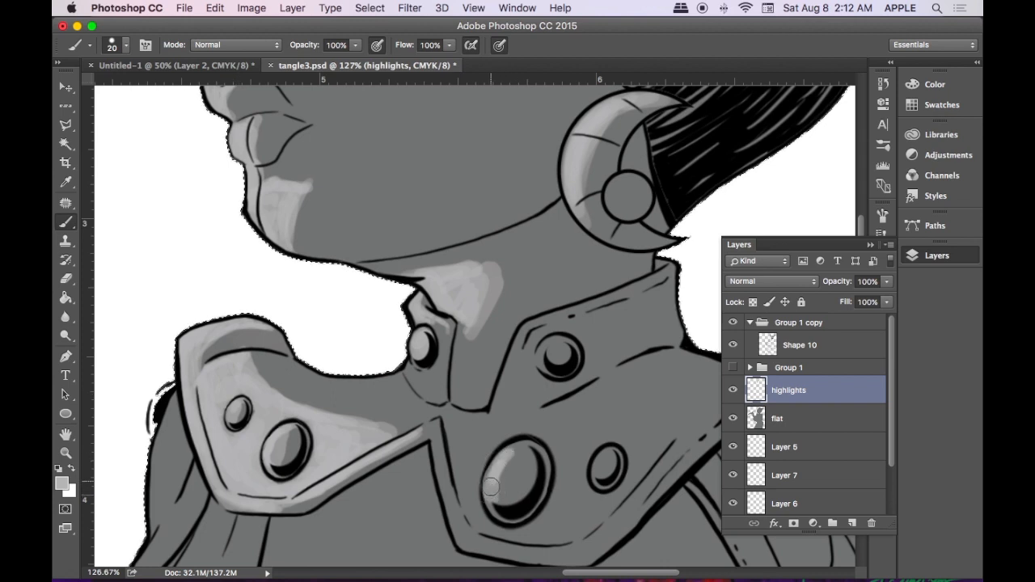
{"action": "mouse_move", "coordinate": [491, 485]}
{"action": "left_mouse_down"}
{"action": "mouse_move", "coordinate": [504, 464]}
{"action": "mouse_move", "coordinate": [493, 499]}
{"action": "left_mouse_up"}
{"action": "mouse_move", "coordinate": [517, 455]}
{"action": "left_mouse_down"}
{"action": "mouse_move", "coordinate": [515, 470]}
{"action": "mouse_move", "coordinate": [494, 462]}
{"action": "mouse_move", "coordinate": [489, 493]}
{"action": "mouse_move", "coordinate": [503, 499]}
{"action": "mouse_move", "coordinate": [511, 458]}
{"action": "mouse_move", "coordinate": [524, 449]}
{"action": "left_mouse_up"}
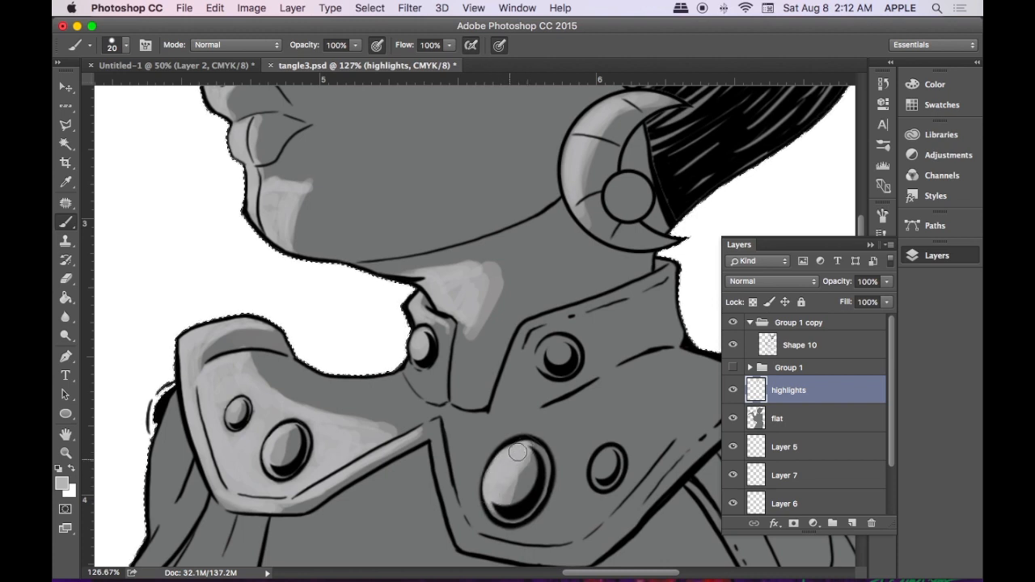
{"action": "left_click_drag", "start_coordinate": [608, 465], "coordinate": [607, 457]}
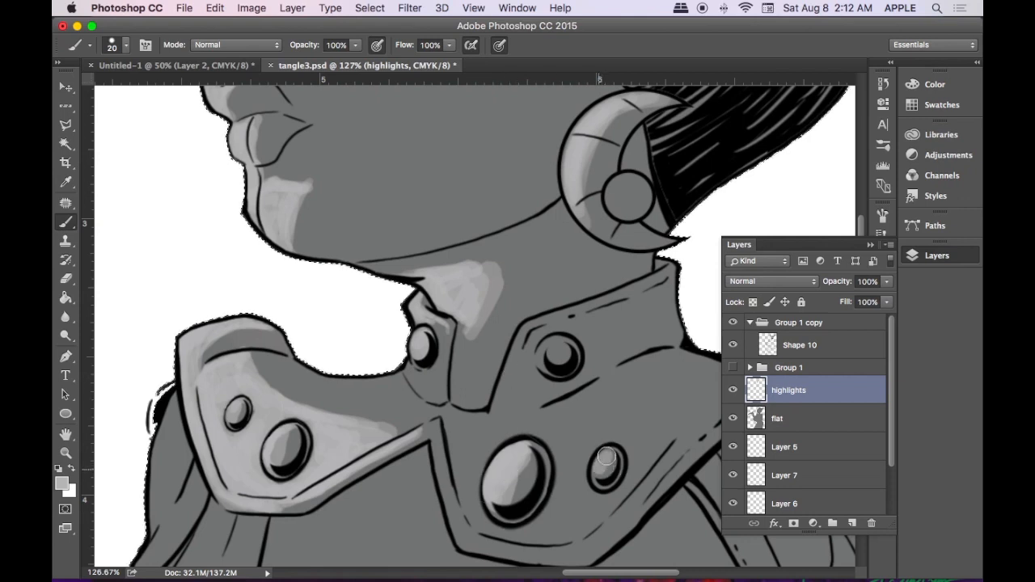
{"action": "key", "text": "bracketleft"}
{"action": "key", "text": "bracketleft"}
{"action": "key", "text": "bracketleft"}
{"action": "left_click_drag", "start_coordinate": [600, 469], "coordinate": [596, 479]}
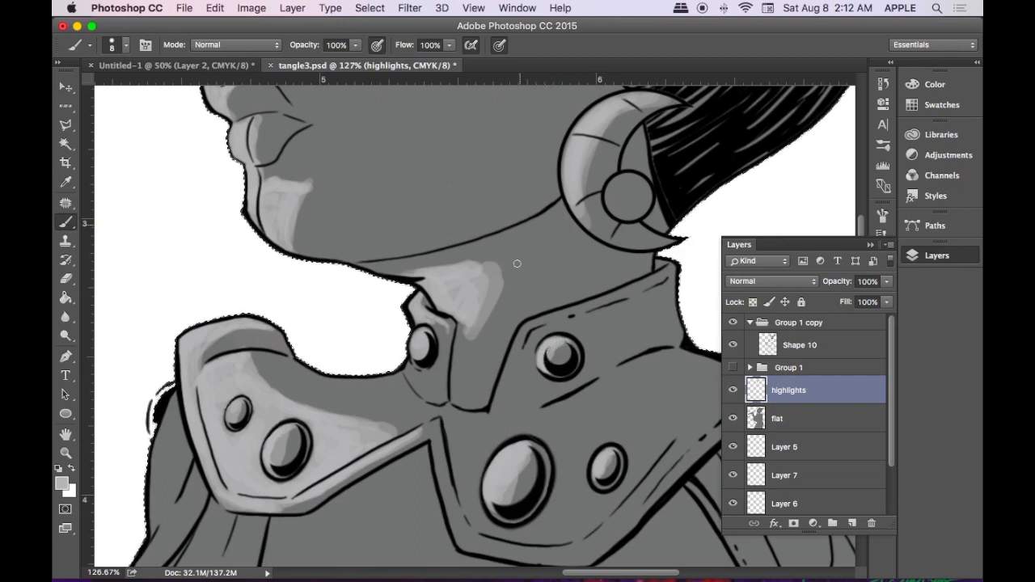
- Highlight the neck collar's front edge and, with a size 15 brush, the collar faces beside the centre point and large stud
{"action": "left_click_drag", "start_coordinate": [496, 404], "coordinate": [527, 317]}
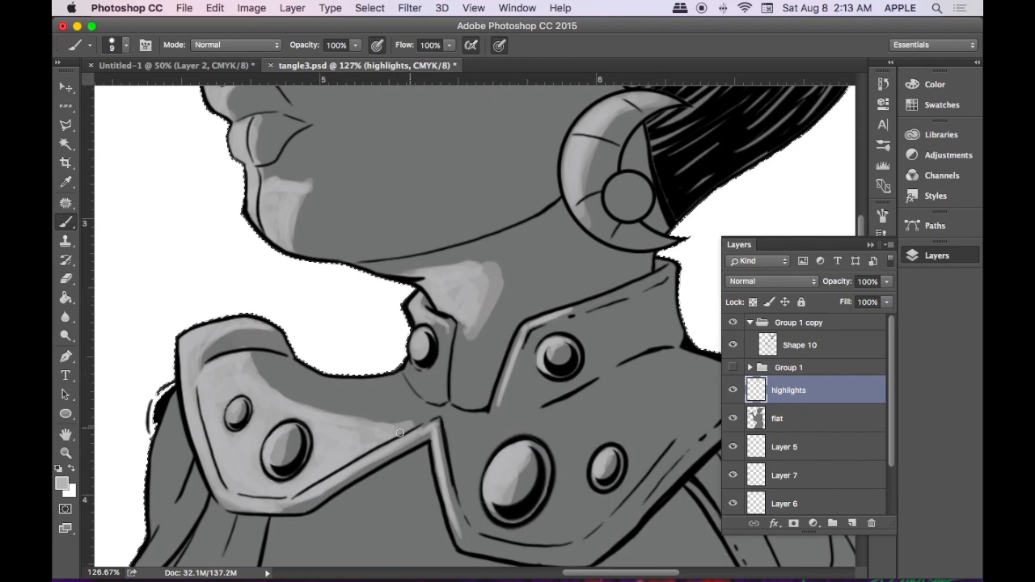
{"action": "key", "text": "bracketright"}
{"action": "key", "text": "bracketright"}
{"action": "left_click_drag", "start_coordinate": [418, 423], "coordinate": [371, 443]}
{"action": "left_click_drag", "start_coordinate": [455, 446], "coordinate": [466, 495]}
{"action": "left_click_drag", "start_coordinate": [454, 450], "coordinate": [474, 456]}
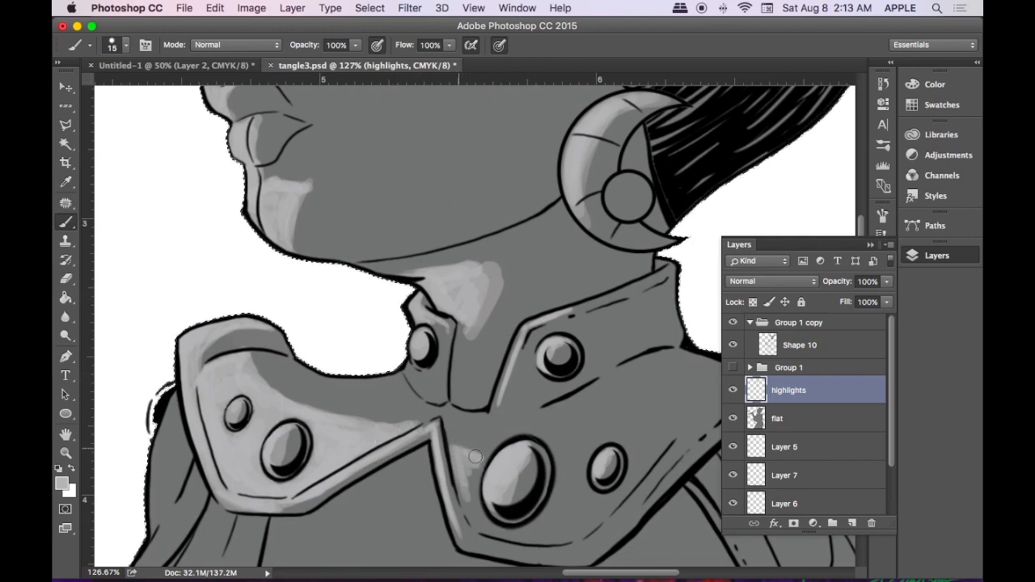
{"action": "mouse_move", "coordinate": [481, 460]}
{"action": "left_mouse_down"}
{"action": "mouse_move", "coordinate": [479, 497]}
{"action": "mouse_move", "coordinate": [470, 469]}
{"action": "mouse_move", "coordinate": [472, 510]}
{"action": "mouse_move", "coordinate": [460, 485]}
{"action": "left_mouse_up"}
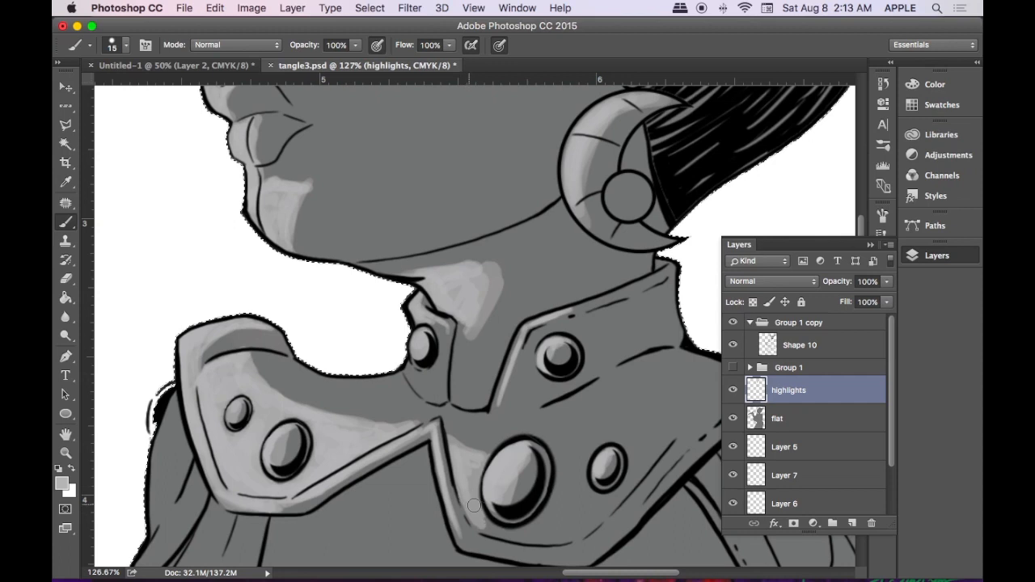
- Extend the near collar's highlight beneath the large stud, around the small stud and up along the lower border
{"action": "mouse_move", "coordinate": [488, 530]}
{"action": "left_mouse_down"}
{"action": "mouse_move", "coordinate": [552, 534]}
{"action": "mouse_move", "coordinate": [526, 503]}
{"action": "left_mouse_up"}
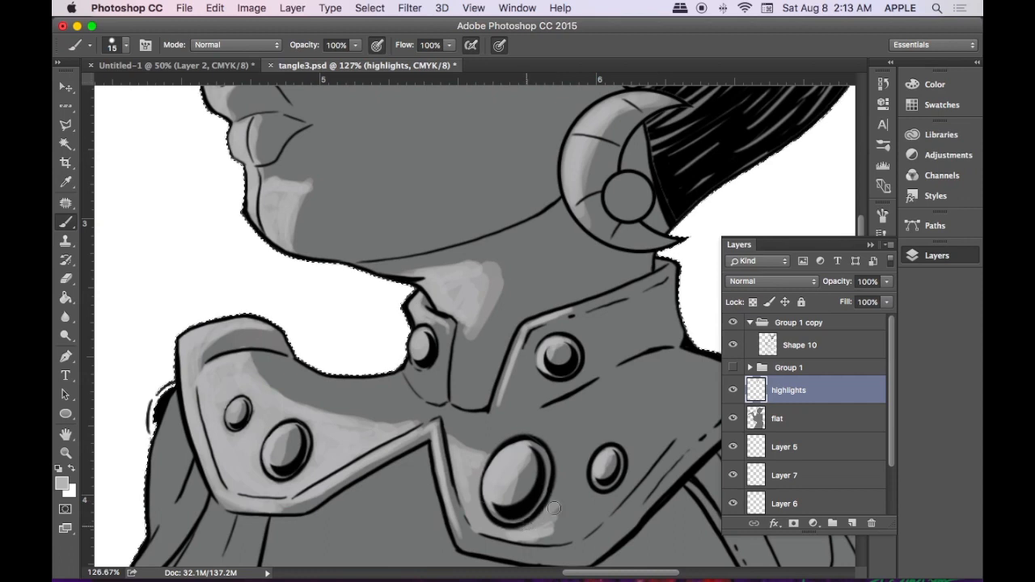
{"action": "mouse_move", "coordinate": [561, 494]}
{"action": "left_mouse_down"}
{"action": "mouse_move", "coordinate": [550, 531]}
{"action": "mouse_move", "coordinate": [533, 537]}
{"action": "left_mouse_up"}
{"action": "mouse_move", "coordinate": [577, 500]}
{"action": "left_mouse_down"}
{"action": "mouse_move", "coordinate": [578, 531]}
{"action": "mouse_move", "coordinate": [592, 338]}
{"action": "mouse_move", "coordinate": [581, 498]}
{"action": "mouse_move", "coordinate": [592, 505]}
{"action": "mouse_move", "coordinate": [580, 484]}
{"action": "mouse_move", "coordinate": [579, 528]}
{"action": "mouse_move", "coordinate": [529, 536]}
{"action": "mouse_move", "coordinate": [563, 539]}
{"action": "mouse_move", "coordinate": [560, 507]}
{"action": "mouse_move", "coordinate": [550, 510]}
{"action": "mouse_move", "coordinate": [565, 497]}
{"action": "mouse_move", "coordinate": [575, 518]}
{"action": "mouse_move", "coordinate": [574, 488]}
{"action": "mouse_move", "coordinate": [583, 484]}
{"action": "mouse_move", "coordinate": [587, 504]}
{"action": "mouse_move", "coordinate": [607, 506]}
{"action": "mouse_move", "coordinate": [627, 489]}
{"action": "mouse_move", "coordinate": [601, 509]}
{"action": "mouse_move", "coordinate": [636, 485]}
{"action": "mouse_move", "coordinate": [591, 513]}
{"action": "mouse_move", "coordinate": [517, 533]}
{"action": "mouse_move", "coordinate": [489, 527]}
{"action": "mouse_move", "coordinate": [531, 536]}
{"action": "mouse_move", "coordinate": [494, 530]}
{"action": "mouse_move", "coordinate": [471, 492]}
{"action": "mouse_move", "coordinate": [477, 522]}
{"action": "left_mouse_up"}
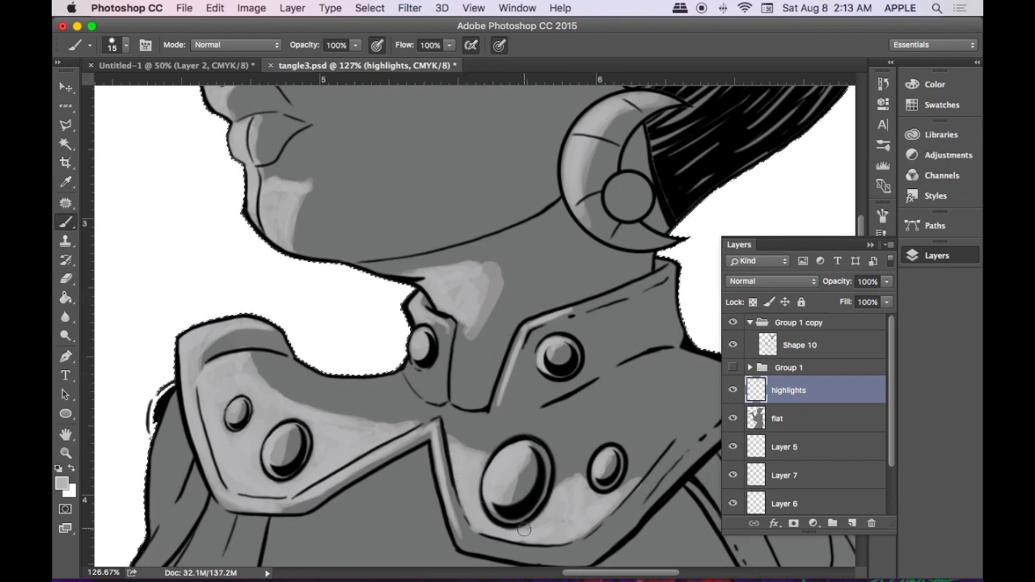
{"action": "left_click_drag", "start_coordinate": [562, 482], "coordinate": [575, 472]}
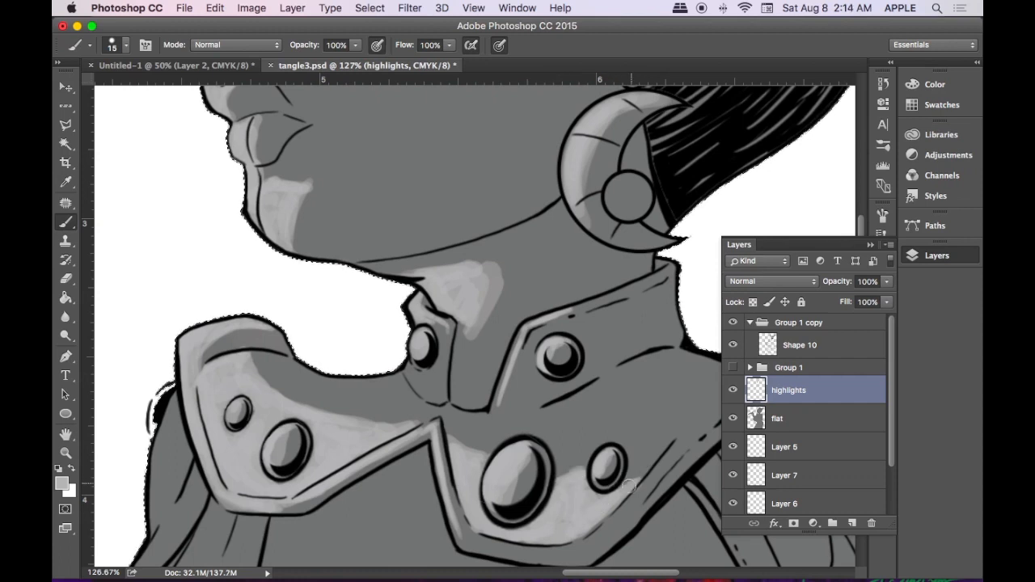
{"action": "mouse_move", "coordinate": [639, 465]}
{"action": "left_mouse_down"}
{"action": "mouse_move", "coordinate": [667, 441]}
{"action": "mouse_move", "coordinate": [630, 479]}
{"action": "mouse_move", "coordinate": [633, 457]}
{"action": "mouse_move", "coordinate": [671, 427]}
{"action": "mouse_move", "coordinate": [632, 457]}
{"action": "mouse_move", "coordinate": [683, 412]}
{"action": "left_mouse_up"}
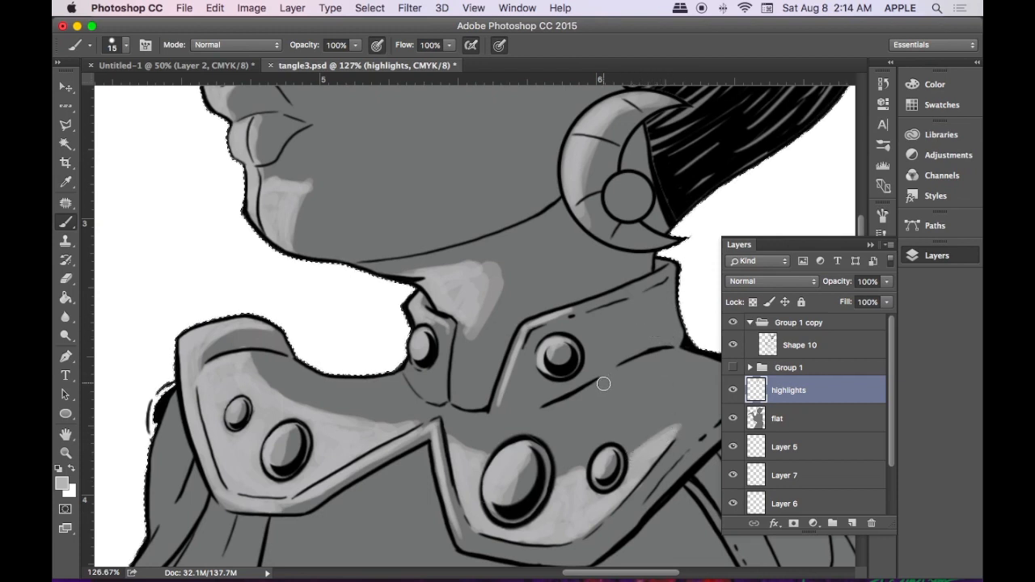
- Refine the highlight along the front rim of the round hair ornament with the size 15 brush
{"action": "key", "text": "h"}
{"action": "left_click_drag", "start_coordinate": [598, 378], "coordinate": [599, 494]}
{"action": "left_click_drag", "start_coordinate": [623, 365], "coordinate": [589, 480]}
{"action": "left_click_drag", "start_coordinate": [616, 267], "coordinate": [551, 422]}
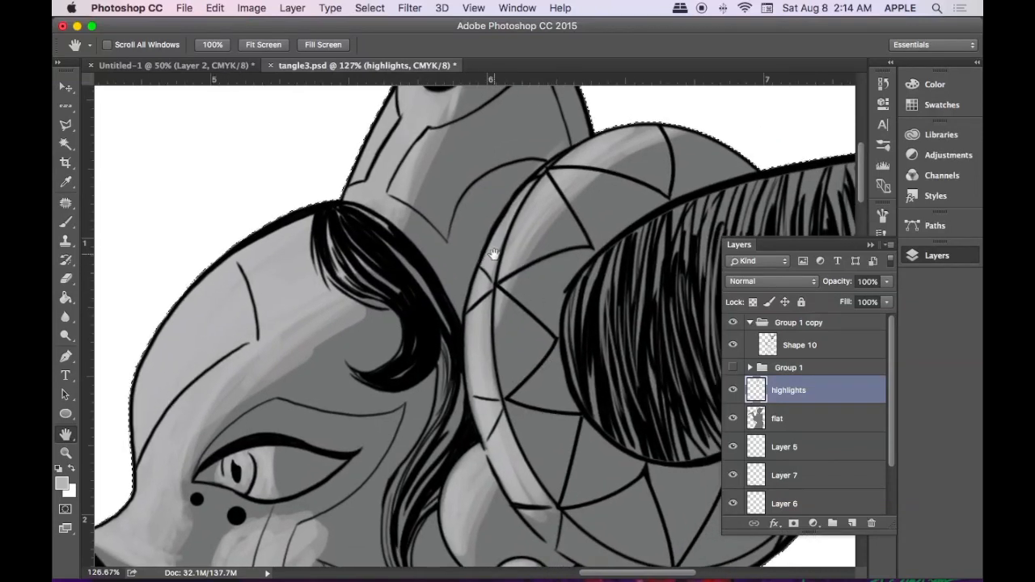
{"action": "key", "text": "b"}
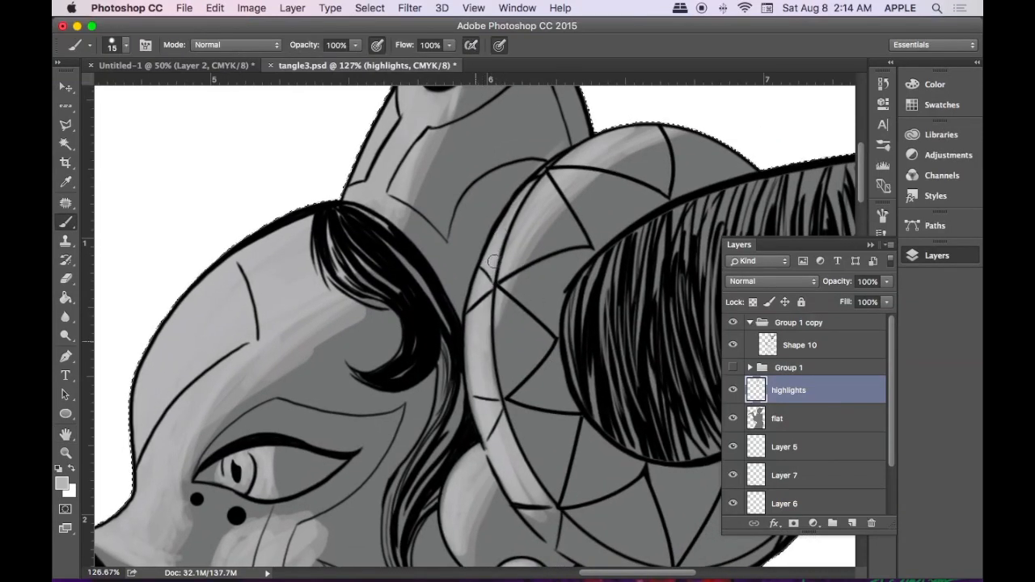
{"action": "mouse_move", "coordinate": [480, 396]}
{"action": "left_mouse_down"}
{"action": "mouse_move", "coordinate": [470, 365]}
{"action": "mouse_move", "coordinate": [496, 398]}
{"action": "mouse_move", "coordinate": [540, 501]}
{"action": "left_mouse_up"}
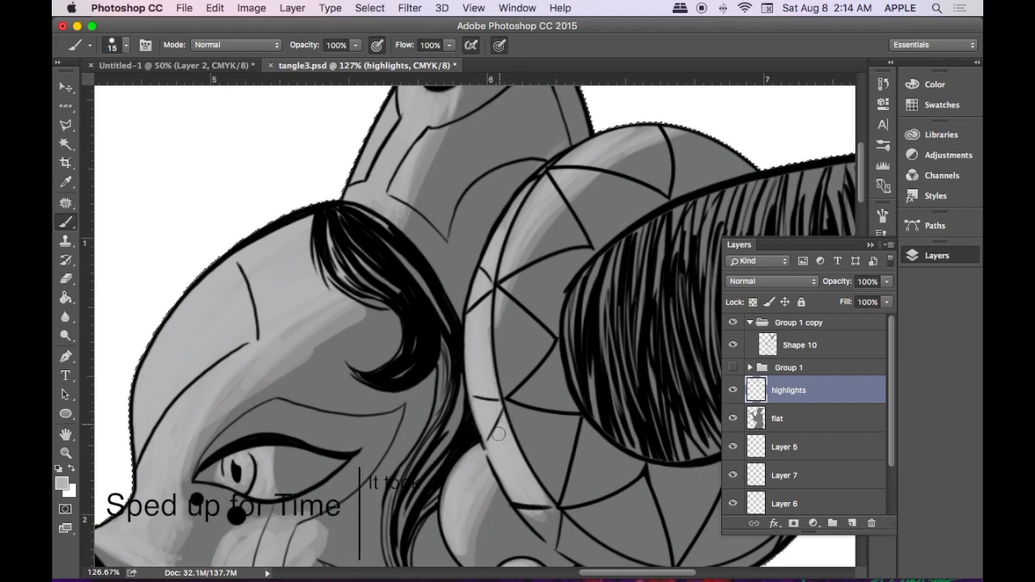
{"action": "left_click_drag", "start_coordinate": [522, 215], "coordinate": [544, 180]}
- Paint a highlight along the near collar's outer rim up to the shoulder with the size 15 brush
{"action": "key", "text": "space"}
{"action": "left_click_drag", "start_coordinate": [531, 442], "coordinate": [453, 89]}
{"action": "left_click_drag", "start_coordinate": [605, 344], "coordinate": [539, 168]}
{"action": "left_click_drag", "start_coordinate": [368, 506], "coordinate": [587, 330]}
{"action": "mouse_move", "coordinate": [381, 492]}
{"action": "left_mouse_down"}
{"action": "mouse_move", "coordinate": [320, 540]}
{"action": "mouse_move", "coordinate": [219, 551]}
{"action": "left_mouse_up"}
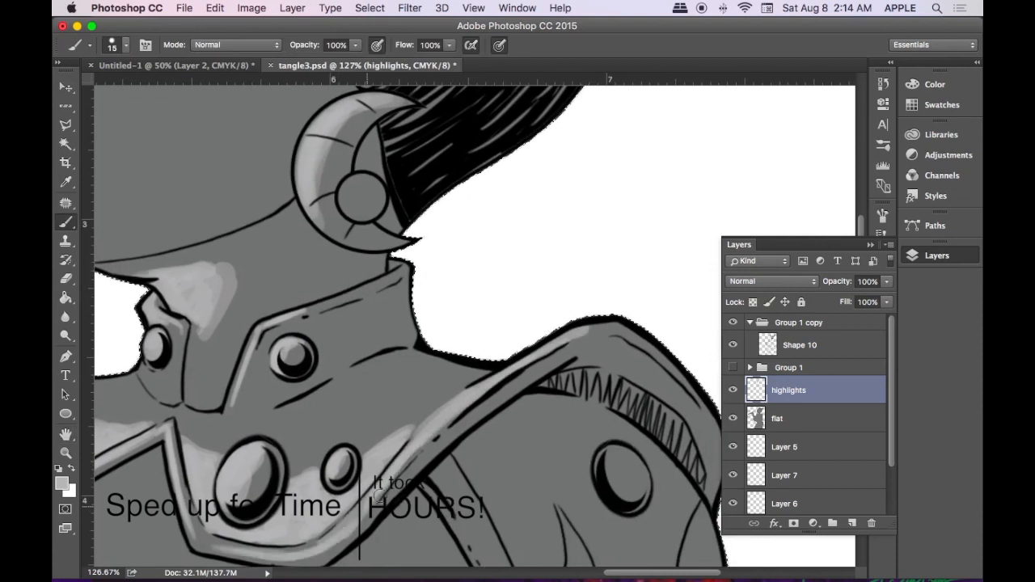
- Paint a highlight on the far shoulder's sleeve below the collar with a size 35 brush
{"action": "key", "text": "super+minus"}
{"action": "key", "text": "super+minus"}
{"action": "key", "text": "space"}
{"action": "left_click_drag", "start_coordinate": [345, 362], "coordinate": [529, 251]}
{"action": "key", "text": "bracketright"}
{"action": "key", "text": "bracketright"}
{"action": "key", "text": "bracketright"}
{"action": "key", "text": "bracketright"}
{"action": "mouse_move", "coordinate": [415, 328]}
{"action": "left_mouse_down"}
{"action": "mouse_move", "coordinate": [431, 299]}
{"action": "mouse_move", "coordinate": [422, 297]}
{"action": "mouse_move", "coordinate": [433, 253]}
{"action": "mouse_move", "coordinate": [438, 267]}
{"action": "mouse_move", "coordinate": [423, 226]}
{"action": "left_mouse_up"}
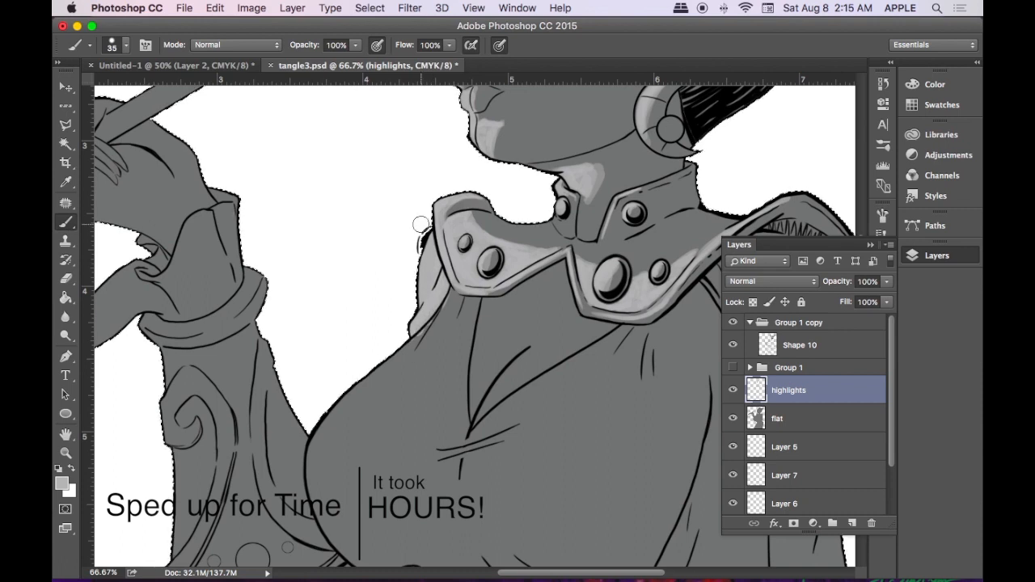
- Block in a broad highlight over the far side of the chest with a larger brush
{"action": "key", "text": "super+minus"}
{"action": "key", "text": "bracketright"}
{"action": "key", "text": "bracketright"}
{"action": "key", "text": "bracketright"}
{"action": "key", "text": "bracketright"}
{"action": "key", "text": "bracketright"}
{"action": "mouse_move", "coordinate": [362, 419]}
{"action": "left_mouse_down"}
{"action": "mouse_move", "coordinate": [361, 459]}
{"action": "mouse_move", "coordinate": [429, 279]}
{"action": "left_mouse_up"}
- Build up the highlight across both sides of the chest, adjusting the brush size for broad and narrow areas
{"action": "key", "text": "super+plus"}
{"action": "key", "text": "super+plus"}
{"action": "key", "text": "super+space"}
{"action": "key", "text": "bracketleft"}
{"action": "key", "text": "bracketleft"}
{"action": "mouse_move", "coordinate": [499, 388]}
{"action": "left_mouse_down"}
{"action": "mouse_move", "coordinate": [436, 270]}
{"action": "mouse_move", "coordinate": [453, 330]}
{"action": "mouse_move", "coordinate": [499, 288]}
{"action": "left_mouse_up"}
{"action": "mouse_move", "coordinate": [372, 295]}
{"action": "left_mouse_down"}
{"action": "mouse_move", "coordinate": [381, 333]}
{"action": "mouse_move", "coordinate": [430, 242]}
{"action": "mouse_move", "coordinate": [454, 306]}
{"action": "mouse_move", "coordinate": [432, 229]}
{"action": "mouse_move", "coordinate": [451, 177]}
{"action": "mouse_move", "coordinate": [331, 357]}
{"action": "mouse_move", "coordinate": [397, 340]}
{"action": "mouse_move", "coordinate": [410, 284]}
{"action": "mouse_move", "coordinate": [352, 317]}
{"action": "mouse_move", "coordinate": [393, 302]}
{"action": "mouse_move", "coordinate": [406, 333]}
{"action": "mouse_move", "coordinate": [337, 347]}
{"action": "mouse_move", "coordinate": [417, 319]}
{"action": "mouse_move", "coordinate": [374, 275]}
{"action": "mouse_move", "coordinate": [350, 269]}
{"action": "mouse_move", "coordinate": [405, 212]}
{"action": "mouse_move", "coordinate": [426, 255]}
{"action": "mouse_move", "coordinate": [502, 291]}
{"action": "mouse_move", "coordinate": [464, 319]}
{"action": "mouse_move", "coordinate": [529, 259]}
{"action": "mouse_move", "coordinate": [461, 324]}
{"action": "mouse_move", "coordinate": [478, 299]}
{"action": "mouse_move", "coordinate": [512, 305]}
{"action": "mouse_move", "coordinate": [506, 340]}
{"action": "mouse_move", "coordinate": [566, 245]}
{"action": "mouse_move", "coordinate": [538, 298]}
{"action": "mouse_move", "coordinate": [501, 300]}
{"action": "mouse_move", "coordinate": [524, 344]}
{"action": "mouse_move", "coordinate": [539, 279]}
{"action": "mouse_move", "coordinate": [562, 267]}
{"action": "mouse_move", "coordinate": [458, 332]}
{"action": "mouse_move", "coordinate": [563, 213]}
{"action": "left_mouse_up"}
{"action": "key", "text": "bracketright"}
{"action": "key", "text": "bracketright"}
{"action": "key", "text": "super+1"}
{"action": "left_click_drag", "start_coordinate": [407, 146], "coordinate": [379, 424]}
- Touch up the chest highlight beneath the near collar and cover the skin inside the neckline with a size 35 brush
{"action": "key", "text": "bracketleft"}
{"action": "key", "text": "bracketleft"}
{"action": "key", "text": "bracketleft"}
{"action": "key", "text": "bracketleft"}
{"action": "key", "text": "bracketleft"}
{"action": "left_click_drag", "start_coordinate": [583, 271], "coordinate": [603, 251]}
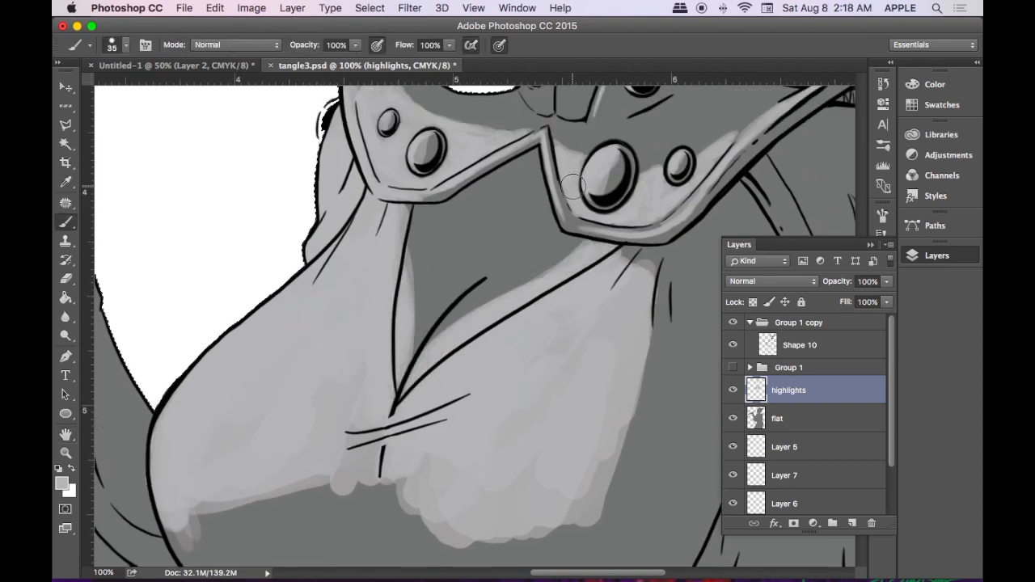
{"action": "mouse_move", "coordinate": [568, 189]}
{"action": "left_mouse_down"}
{"action": "mouse_move", "coordinate": [482, 194]}
{"action": "mouse_move", "coordinate": [485, 235]}
{"action": "mouse_move", "coordinate": [501, 258]}
{"action": "mouse_move", "coordinate": [547, 239]}
{"action": "mouse_move", "coordinate": [483, 246]}
{"action": "left_mouse_up"}
{"action": "left_click_drag", "start_coordinate": [511, 163], "coordinate": [540, 274]}
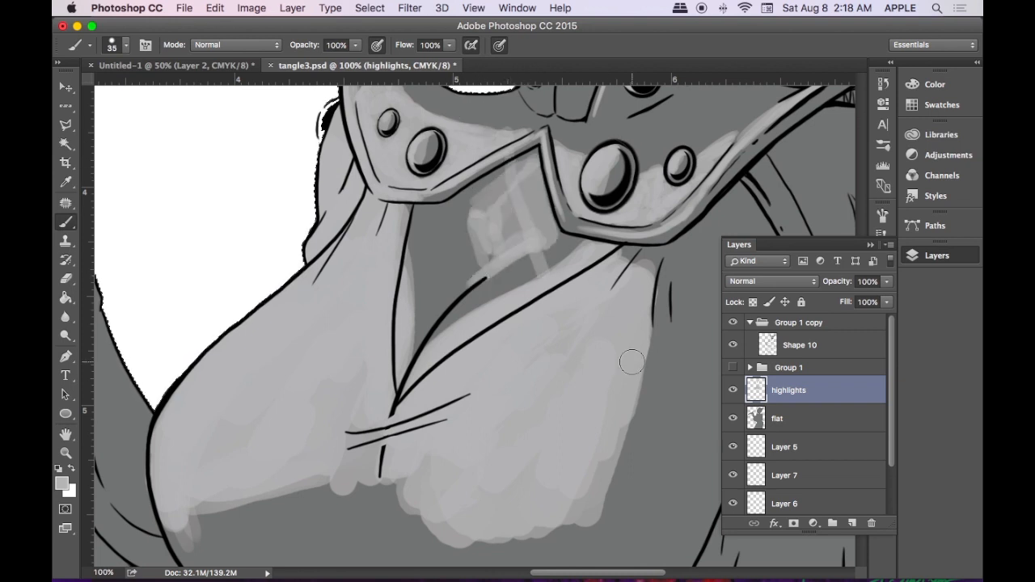
{"action": "mouse_move", "coordinate": [522, 179]}
{"action": "left_mouse_down"}
{"action": "mouse_move", "coordinate": [525, 286]}
{"action": "mouse_move", "coordinate": [468, 306]}
{"action": "mouse_move", "coordinate": [558, 240]}
{"action": "mouse_move", "coordinate": [450, 237]}
{"action": "mouse_move", "coordinate": [489, 260]}
{"action": "mouse_move", "coordinate": [425, 233]}
{"action": "mouse_move", "coordinate": [516, 194]}
{"action": "mouse_move", "coordinate": [524, 174]}
{"action": "mouse_move", "coordinate": [578, 249]}
{"action": "mouse_move", "coordinate": [422, 249]}
{"action": "left_mouse_up"}
- Turn on pressure-controlled opacity and airbrush for an enlarged eraser and erase part of the highlight inside the neckline
{"action": "key", "text": "e"}
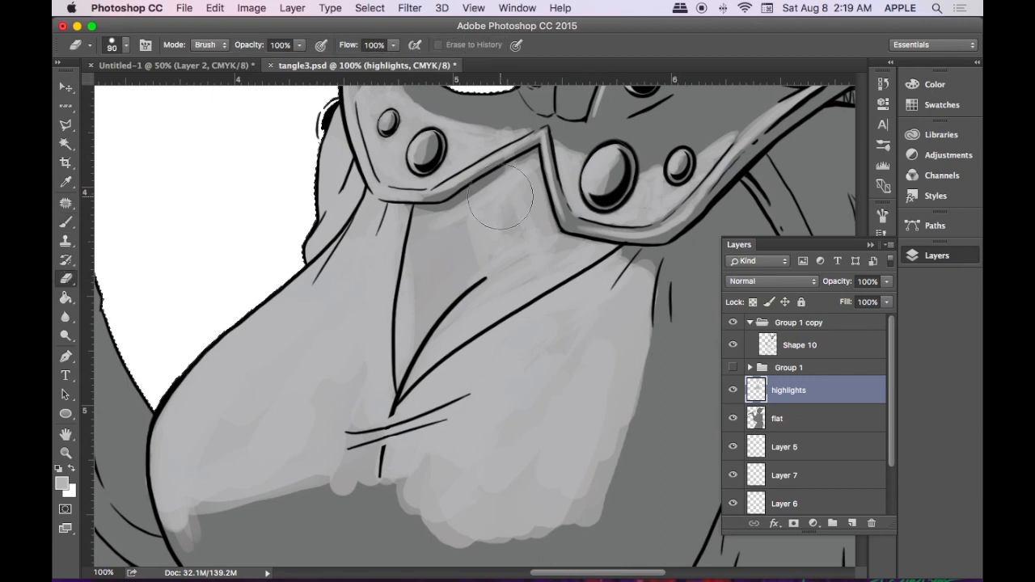
{"action": "key", "text": "bracketright"}
{"action": "key", "text": "bracketright"}
{"action": "key", "text": "bracketright"}
{"action": "left_click", "coordinate": [321, 46]}
{"action": "left_click", "coordinate": [415, 45]}
{"action": "left_click_drag", "start_coordinate": [419, 344], "coordinate": [529, 242]}
{"action": "left_click_drag", "start_coordinate": [441, 301], "coordinate": [469, 271]}
{"action": "mouse_move", "coordinate": [428, 328]}
{"action": "left_mouse_down"}
{"action": "mouse_move", "coordinate": [480, 281]}
{"action": "mouse_move", "coordinate": [525, 259]}
{"action": "mouse_move", "coordinate": [478, 248]}
{"action": "mouse_move", "coordinate": [472, 275]}
{"action": "mouse_move", "coordinate": [485, 289]}
{"action": "mouse_move", "coordinate": [455, 262]}
{"action": "left_mouse_up"}
- Blend the erased shading inside the neckline with the Smudge tool
{"action": "left_click", "coordinate": [66, 316]}
{"action": "left_click", "coordinate": [65, 316]}
{"action": "left_click", "coordinate": [113, 348]}
{"action": "mouse_move", "coordinate": [435, 326]}
{"action": "left_mouse_down"}
{"action": "mouse_move", "coordinate": [503, 229]}
{"action": "mouse_move", "coordinate": [437, 254]}
{"action": "mouse_move", "coordinate": [501, 241]}
{"action": "mouse_move", "coordinate": [412, 341]}
{"action": "left_mouse_up"}
- Paint highlights on the raised hand, its fingers and the held object's blade and handle with the size 35 brush
{"action": "key", "text": "super+minus"}
{"action": "key", "text": "super+minus"}
{"action": "key", "text": "super+minus"}
{"action": "key", "text": "super+plus"}
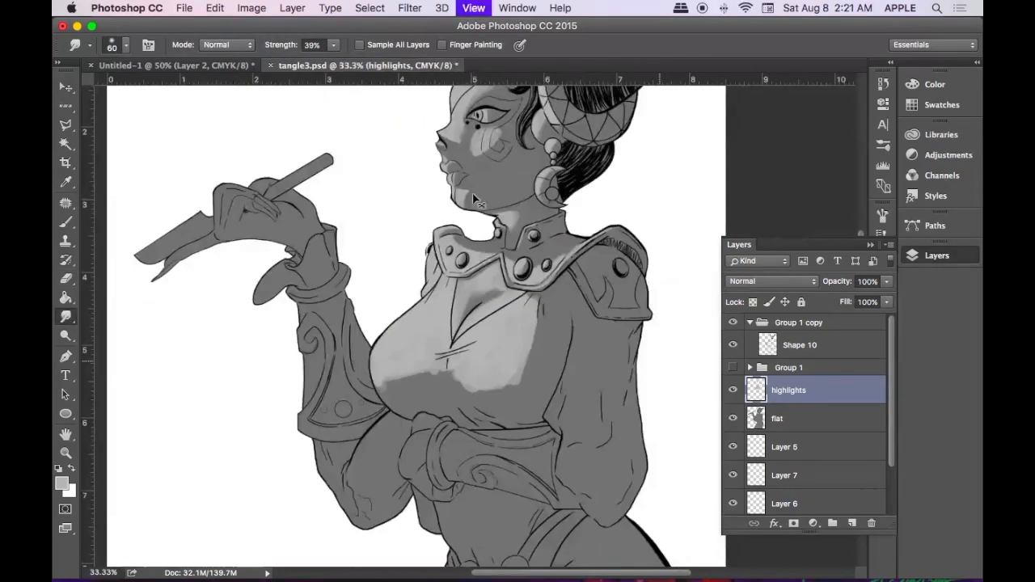
{"action": "key", "text": "super+plus"}
{"action": "mouse_move", "coordinate": [254, 213]}
{"action": "left_mouse_down"}
{"action": "mouse_move", "coordinate": [561, 337]}
{"action": "mouse_move", "coordinate": [647, 314]}
{"action": "left_mouse_up"}
{"action": "key", "text": "b"}
{"action": "mouse_move", "coordinate": [191, 300]}
{"action": "left_mouse_down"}
{"action": "mouse_move", "coordinate": [321, 203]}
{"action": "mouse_move", "coordinate": [226, 247]}
{"action": "mouse_move", "coordinate": [334, 219]}
{"action": "mouse_move", "coordinate": [255, 302]}
{"action": "mouse_move", "coordinate": [326, 280]}
{"action": "left_mouse_up"}
{"action": "mouse_move", "coordinate": [349, 203]}
{"action": "left_mouse_down"}
{"action": "mouse_move", "coordinate": [364, 174]}
{"action": "mouse_move", "coordinate": [371, 234]}
{"action": "mouse_move", "coordinate": [384, 194]}
{"action": "mouse_move", "coordinate": [378, 218]}
{"action": "mouse_move", "coordinate": [361, 165]}
{"action": "mouse_move", "coordinate": [370, 153]}
{"action": "mouse_move", "coordinate": [496, 142]}
{"action": "mouse_move", "coordinate": [576, 103]}
{"action": "left_mouse_up"}
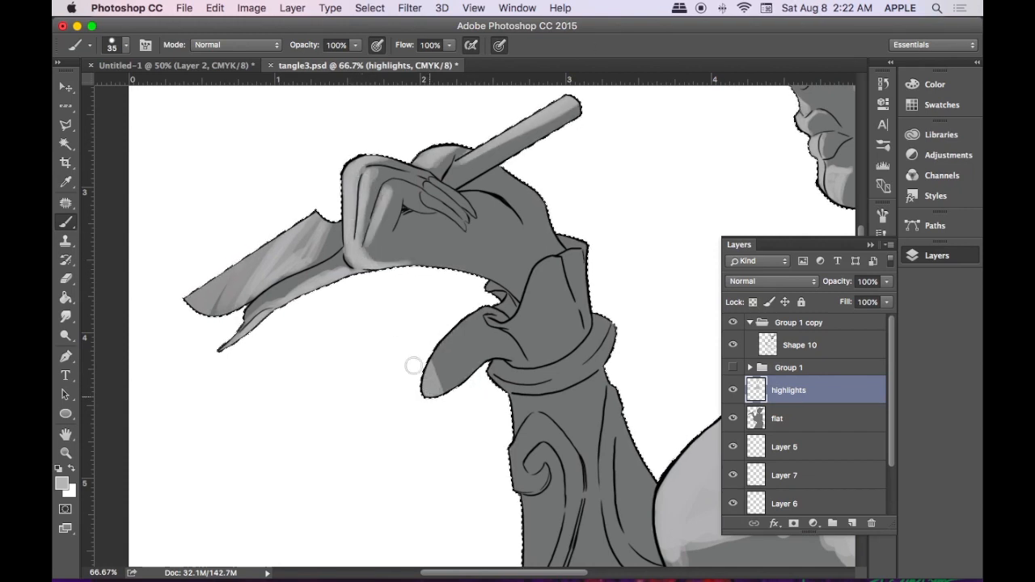
- Highlight the leaf-shaped flap at the raised wrist, then its folds and the cuff band with a size 20 brush
{"action": "left_click_drag", "start_coordinate": [420, 379], "coordinate": [484, 343]}
{"action": "key", "text": "bracketleft"}
{"action": "key", "text": "bracketleft"}
{"action": "key", "text": "bracketleft"}
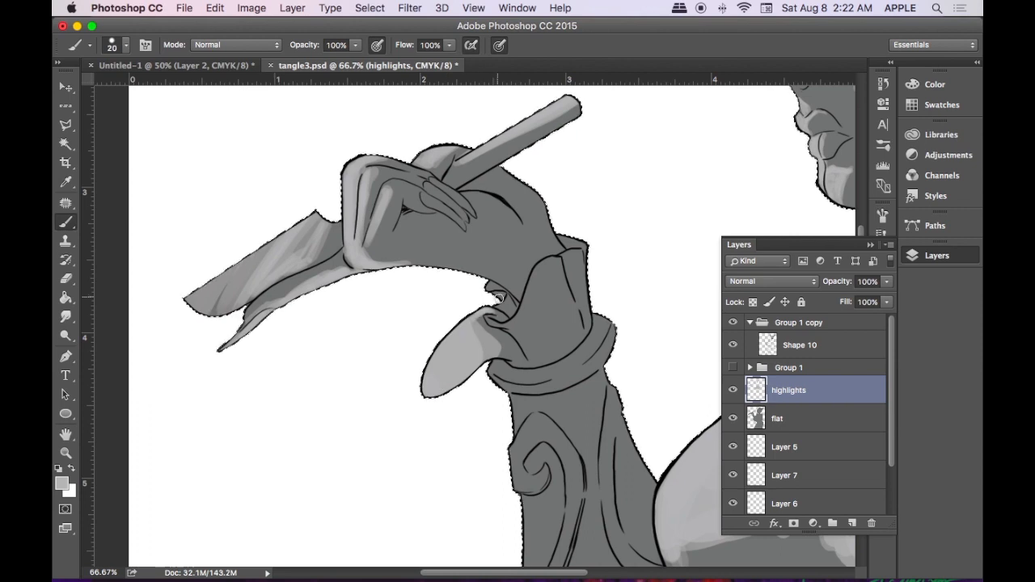
{"action": "mouse_move", "coordinate": [503, 327]}
{"action": "left_mouse_down"}
{"action": "mouse_move", "coordinate": [533, 364]}
{"action": "mouse_move", "coordinate": [506, 375]}
{"action": "left_mouse_up"}
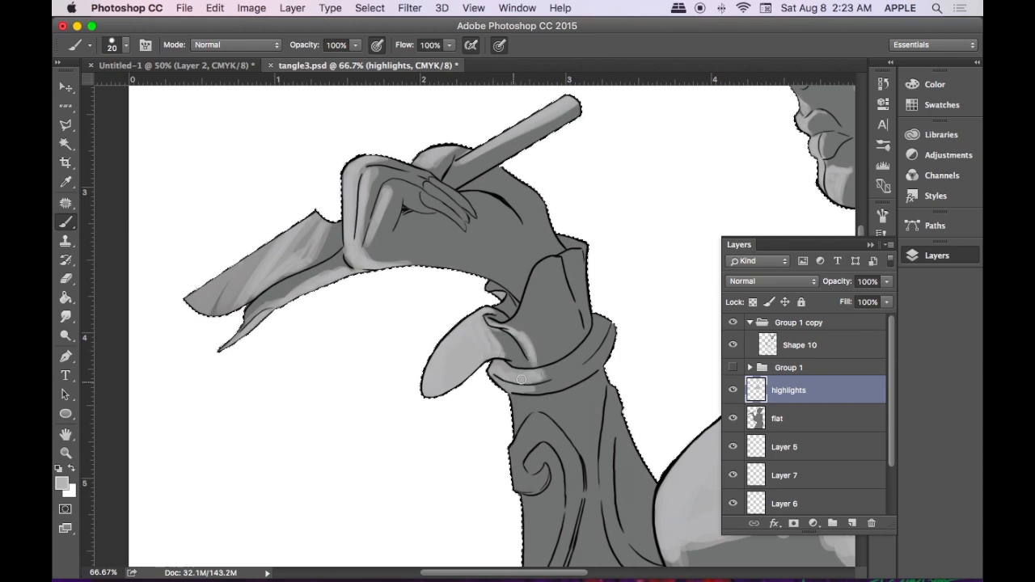
- Paint a highlight down the outer edge of the raised arm's bracer with a size 40 brush
{"action": "left_click_drag", "start_coordinate": [545, 240], "coordinate": [478, 101]}
{"action": "key", "text": "bracketright"}
{"action": "key", "text": "bracketright"}
{"action": "key", "text": "bracketright"}
{"action": "key", "text": "bracketright"}
{"action": "mouse_move", "coordinate": [452, 257]}
{"action": "left_mouse_down"}
{"action": "mouse_move", "coordinate": [459, 456]}
{"action": "mouse_move", "coordinate": [448, 474]}
{"action": "mouse_move", "coordinate": [473, 533]}
{"action": "left_mouse_up"}
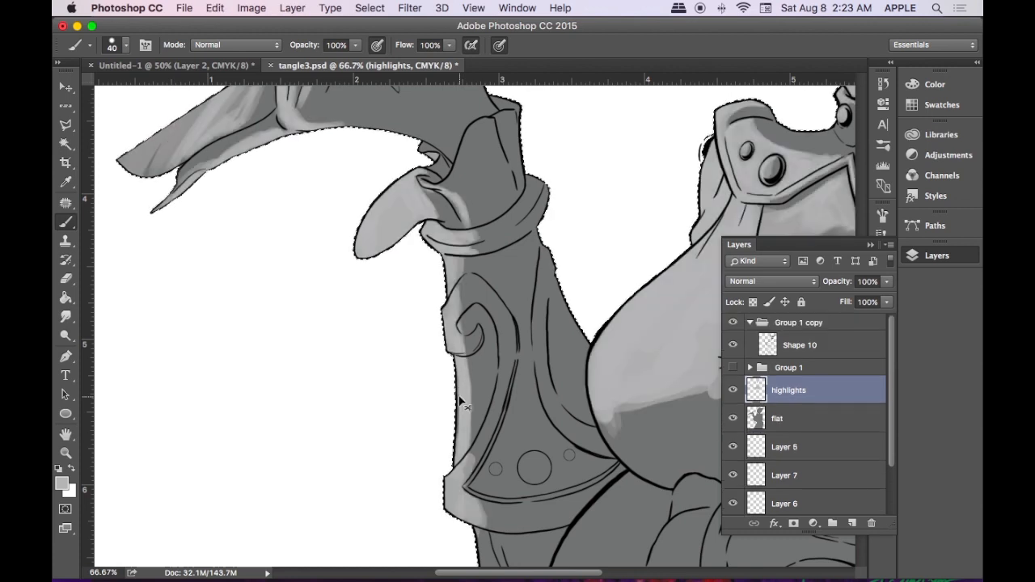
- Refine the highlights on the raised arm's bracer around its scroll ornament and lower border with a smaller brush
{"action": "key", "text": "super+plus"}
{"action": "left_click_drag", "start_coordinate": [254, 196], "coordinate": [444, 288]}
{"action": "mouse_move", "coordinate": [356, 350]}
{"action": "left_mouse_down"}
{"action": "mouse_move", "coordinate": [335, 469]}
{"action": "mouse_move", "coordinate": [356, 356]}
{"action": "left_mouse_up"}
{"action": "key", "text": "bracketleft"}
{"action": "key", "text": "bracketleft"}
{"action": "key", "text": "bracketleft"}
{"action": "mouse_move", "coordinate": [330, 270]}
{"action": "left_mouse_down"}
{"action": "mouse_move", "coordinate": [335, 242]}
{"action": "mouse_move", "coordinate": [348, 324]}
{"action": "left_mouse_up"}
{"action": "mouse_move", "coordinate": [343, 503]}
{"action": "left_mouse_down"}
{"action": "mouse_move", "coordinate": [374, 423]}
{"action": "mouse_move", "coordinate": [353, 424]}
{"action": "left_mouse_up"}
{"action": "mouse_move", "coordinate": [381, 480]}
{"action": "left_mouse_down"}
{"action": "mouse_move", "coordinate": [401, 499]}
{"action": "mouse_move", "coordinate": [419, 482]}
{"action": "left_mouse_up"}
{"action": "mouse_move", "coordinate": [385, 442]}
{"action": "left_mouse_down"}
{"action": "mouse_move", "coordinate": [411, 417]}
{"action": "mouse_move", "coordinate": [412, 390]}
{"action": "left_mouse_up"}
{"action": "left_click_drag", "start_coordinate": [395, 315], "coordinate": [393, 252]}
{"action": "left_click_drag", "start_coordinate": [371, 167], "coordinate": [363, 202]}
- Paint highlights along the raised arm's outer edge below the bracer and around the elbow, enlarging the brush to size 45
{"action": "key", "text": "space"}
{"action": "mouse_move", "coordinate": [392, 518]}
{"action": "left_mouse_down"}
{"action": "mouse_move", "coordinate": [277, 274]}
{"action": "mouse_move", "coordinate": [300, 381]}
{"action": "mouse_move", "coordinate": [354, 470]}
{"action": "left_mouse_up"}
{"action": "mouse_move", "coordinate": [322, 402]}
{"action": "left_mouse_down"}
{"action": "mouse_move", "coordinate": [268, 278]}
{"action": "mouse_move", "coordinate": [363, 481]}
{"action": "left_mouse_up"}
{"action": "key", "text": "super+space"}
{"action": "left_click_drag", "start_coordinate": [350, 389], "coordinate": [283, 390]}
{"action": "key", "text": "]"}
{"action": "key", "text": "]"}
{"action": "key", "text": "]"}
{"action": "key", "text": "]"}
{"action": "mouse_move", "coordinate": [356, 394]}
{"action": "left_mouse_down"}
{"action": "mouse_move", "coordinate": [381, 449]}
{"action": "mouse_move", "coordinate": [329, 394]}
{"action": "mouse_move", "coordinate": [369, 436]}
{"action": "left_mouse_up"}
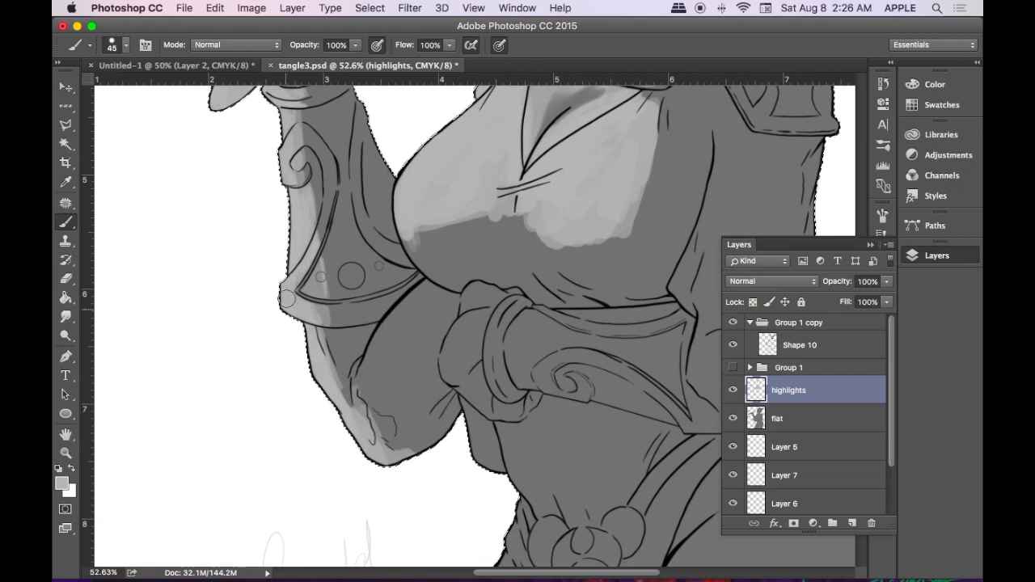
- Paint light grey highlights on the puffed sleeve end and cuff band of the arm resting across the waist, using a smaller brush
{"action": "mouse_move", "coordinate": [449, 379]}
{"action": "left_mouse_down"}
{"action": "mouse_move", "coordinate": [454, 340]}
{"action": "mouse_move", "coordinate": [474, 320]}
{"action": "left_mouse_up"}
{"action": "key", "text": "super+plus"}
{"action": "key", "text": "super+plus"}
{"action": "key", "text": "["}
{"action": "key", "text": "["}
{"action": "key", "text": "["}
{"action": "key", "text": "["}
{"action": "key", "text": "["}
{"action": "mouse_move", "coordinate": [419, 380]}
{"action": "left_mouse_down"}
{"action": "mouse_move", "coordinate": [424, 413]}
{"action": "mouse_move", "coordinate": [477, 364]}
{"action": "left_mouse_up"}
{"action": "mouse_move", "coordinate": [515, 312]}
{"action": "left_mouse_down"}
{"action": "mouse_move", "coordinate": [500, 377]}
{"action": "mouse_move", "coordinate": [524, 300]}
{"action": "mouse_move", "coordinate": [566, 275]}
{"action": "mouse_move", "coordinate": [512, 301]}
{"action": "left_mouse_up"}
{"action": "mouse_move", "coordinate": [460, 305]}
{"action": "left_mouse_down"}
{"action": "mouse_move", "coordinate": [455, 283]}
{"action": "mouse_move", "coordinate": [484, 250]}
{"action": "mouse_move", "coordinate": [506, 279]}
{"action": "mouse_move", "coordinate": [461, 267]}
{"action": "left_mouse_up"}
{"action": "mouse_move", "coordinate": [557, 257]}
{"action": "left_mouse_down"}
{"action": "mouse_move", "coordinate": [500, 305]}
{"action": "mouse_move", "coordinate": [499, 263]}
{"action": "mouse_move", "coordinate": [457, 277]}
{"action": "left_mouse_up"}
{"action": "mouse_move", "coordinate": [491, 331]}
{"action": "left_mouse_down"}
{"action": "mouse_move", "coordinate": [436, 424]}
{"action": "mouse_move", "coordinate": [434, 278]}
{"action": "mouse_move", "coordinate": [477, 385]}
{"action": "mouse_move", "coordinate": [457, 451]}
{"action": "mouse_move", "coordinate": [441, 416]}
{"action": "mouse_move", "coordinate": [489, 360]}
{"action": "mouse_move", "coordinate": [426, 398]}
{"action": "left_mouse_up"}
- Highlight the narrow sleeve strip hanging below the resting arm's cuff with a size 20 brush
{"action": "key", "text": "bracketright"}
{"action": "key", "text": "bracketright"}
{"action": "key", "text": "bracketright"}
{"action": "key", "text": "bracketright"}
{"action": "key", "text": "super+minus"}
{"action": "key", "text": "bracketleft"}
{"action": "key", "text": "bracketleft"}
{"action": "mouse_move", "coordinate": [475, 451]}
{"action": "left_mouse_down"}
{"action": "mouse_move", "coordinate": [489, 504]}
{"action": "mouse_move", "coordinate": [481, 459]}
{"action": "left_mouse_up"}
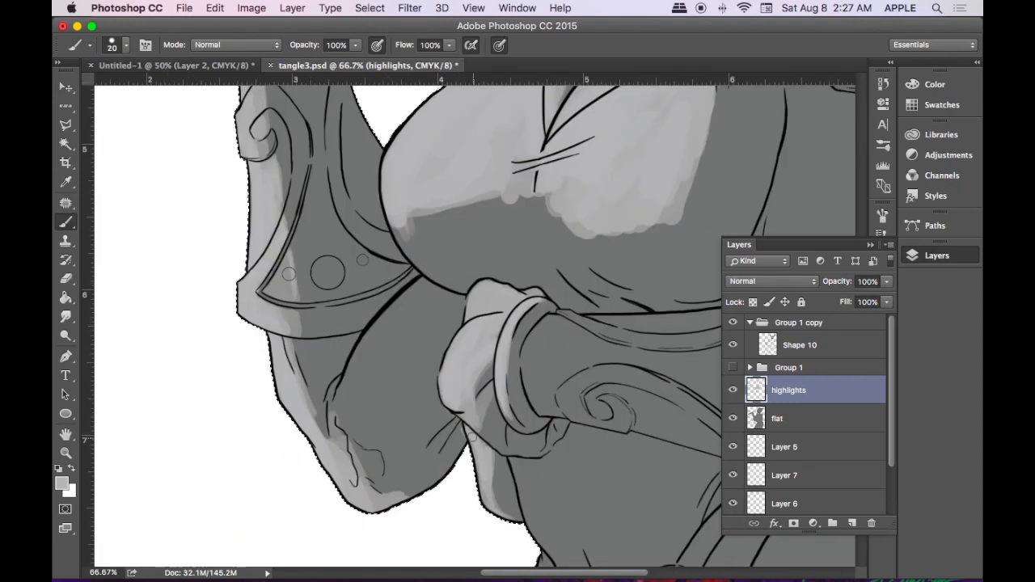
- Rotate the canvas clockwise around the resting forearm and dab a highlight near the cuff end of its bracer with a size 35 brush
{"action": "key", "text": "super+minus"}
{"action": "key", "text": "super+minus"}
{"action": "key", "text": "super+minus"}
{"action": "key", "text": "super+plus"}
{"action": "key", "text": "super+plus"}
{"action": "key", "text": "super+plus"}
{"action": "key", "text": "space"}
{"action": "key", "text": "r"}
{"action": "left_click_drag", "start_coordinate": [657, 406], "coordinate": [574, 412]}
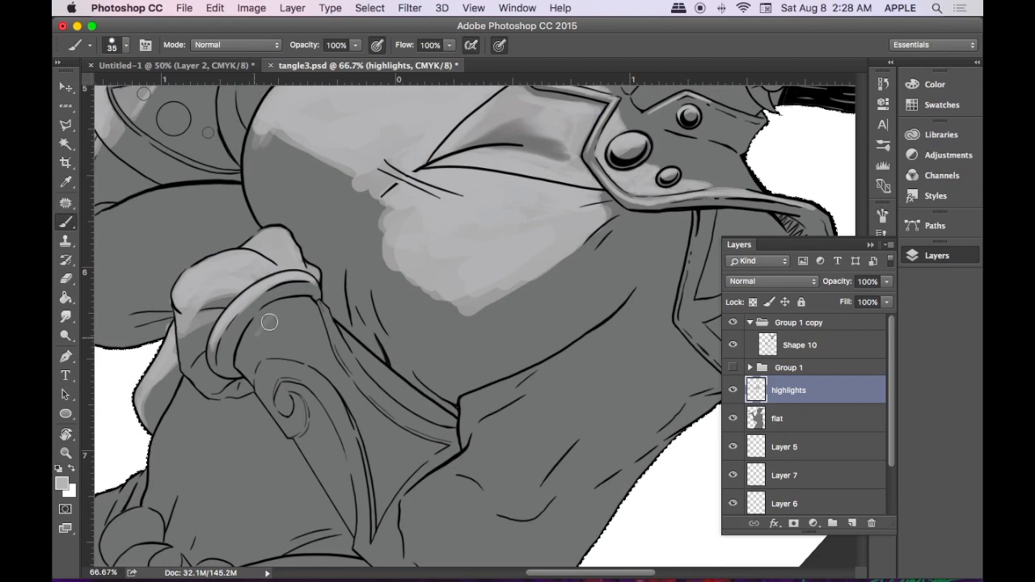
- Lasso the upper face of the resting forearm's bracer, fill it with a light grey gradient, and reset the canvas rotation
{"action": "key", "text": "l"}
{"action": "key", "text": "super+d"}
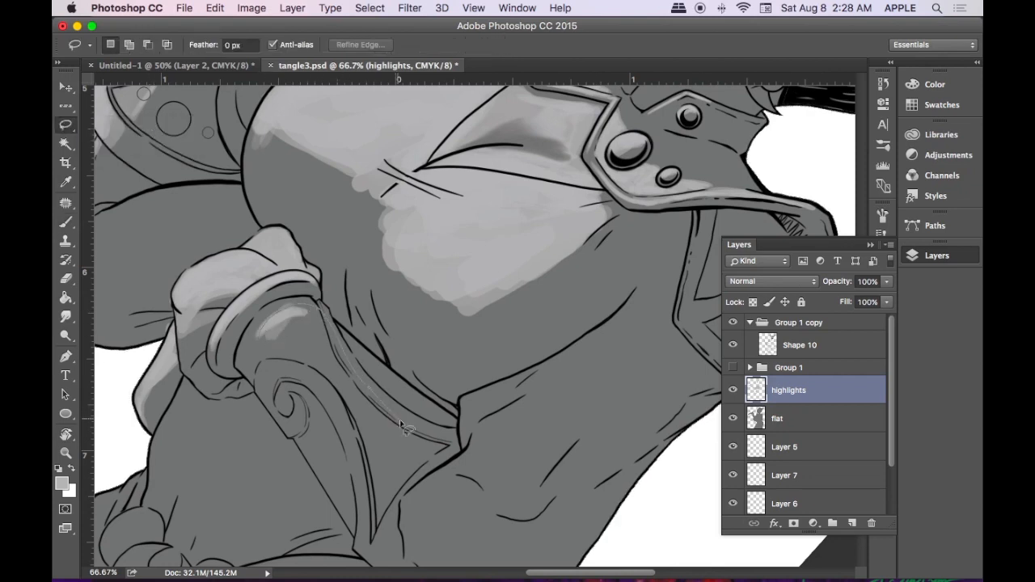
{"action": "mouse_move", "coordinate": [279, 365]}
{"action": "left_mouse_down"}
{"action": "mouse_move", "coordinate": [262, 343]}
{"action": "mouse_move", "coordinate": [409, 489]}
{"action": "left_mouse_up"}
{"action": "key", "text": "shift+g"}
{"action": "key", "text": "super+d"}
{"action": "key", "text": "r"}
{"action": "left_click", "coordinate": [261, 46]}
- Paint light grey highlights over the shoulder armour plate and around its gem and engraved ornament, reducing the brush for details
{"action": "key", "text": "super+minus"}
{"action": "key", "text": "super+minus"}
{"action": "key", "text": "super+minus"}
{"action": "key", "text": "super+minus"}
{"action": "key", "text": "super+1"}
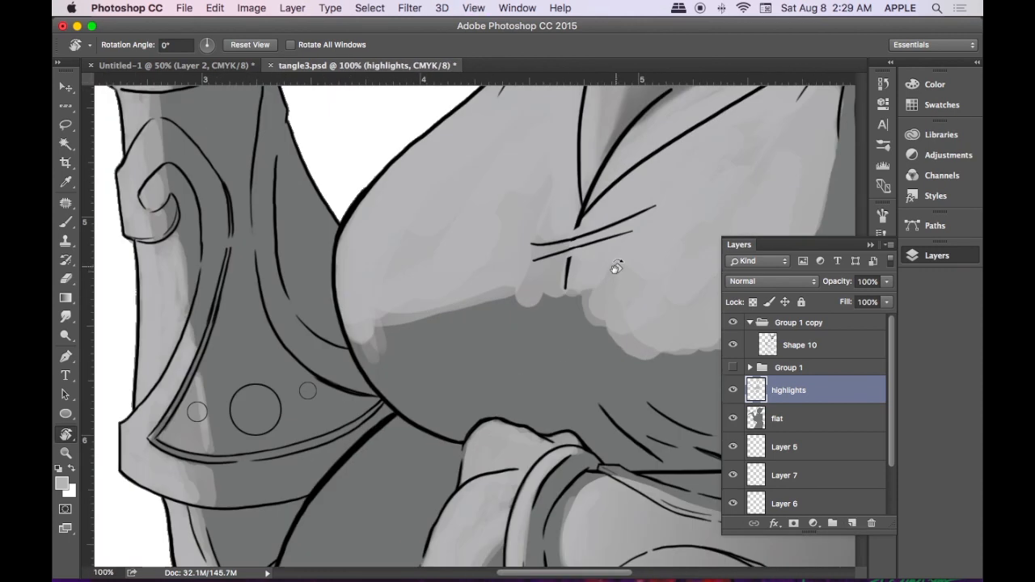
{"action": "key", "text": "h"}
{"action": "left_click_drag", "start_coordinate": [612, 267], "coordinate": [92, 556]}
{"action": "key", "text": "b"}
{"action": "mouse_move", "coordinate": [419, 233]}
{"action": "left_mouse_down"}
{"action": "mouse_move", "coordinate": [431, 350]}
{"action": "mouse_move", "coordinate": [376, 291]}
{"action": "mouse_move", "coordinate": [424, 376]}
{"action": "left_mouse_up"}
{"action": "mouse_move", "coordinate": [404, 247]}
{"action": "left_mouse_down"}
{"action": "mouse_move", "coordinate": [470, 229]}
{"action": "mouse_move", "coordinate": [499, 267]}
{"action": "left_mouse_up"}
{"action": "key", "text": "["}
{"action": "key", "text": "["}
{"action": "left_click_drag", "start_coordinate": [449, 220], "coordinate": [407, 296]}
{"action": "left_click_drag", "start_coordinate": [424, 368], "coordinate": [501, 408]}
{"action": "mouse_move", "coordinate": [520, 304]}
{"action": "left_mouse_down"}
{"action": "mouse_move", "coordinate": [534, 410]}
{"action": "mouse_move", "coordinate": [452, 402]}
{"action": "mouse_move", "coordinate": [455, 241]}
{"action": "mouse_move", "coordinate": [461, 269]}
{"action": "mouse_move", "coordinate": [431, 353]}
{"action": "left_mouse_up"}
{"action": "mouse_move", "coordinate": [459, 294]}
{"action": "left_mouse_down"}
{"action": "mouse_move", "coordinate": [522, 379]}
{"action": "mouse_move", "coordinate": [436, 254]}
{"action": "mouse_move", "coordinate": [550, 408]}
{"action": "mouse_move", "coordinate": [510, 385]}
{"action": "mouse_move", "coordinate": [452, 251]}
{"action": "mouse_move", "coordinate": [505, 319]}
{"action": "left_mouse_up"}
{"action": "key", "text": "ctrl+minus"}
{"action": "key", "text": "ctrl+minus"}
{"action": "key", "text": "ctrl+minus"}
- Lasso the large upper-arm sleeve below the shoulder plate and fill it with a diagonal light grey to transparent gradient
{"action": "key", "text": "l"}
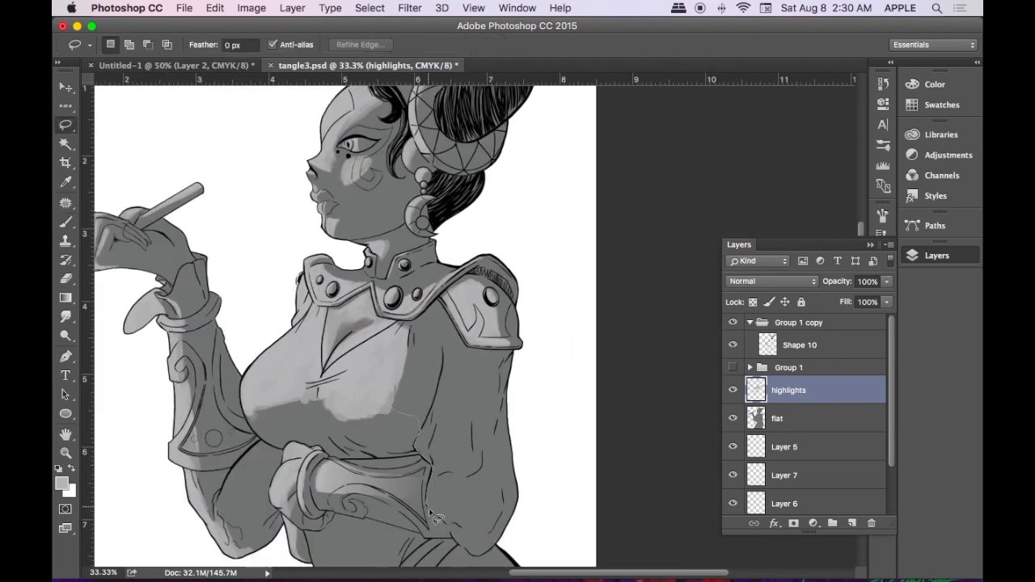
{"action": "mouse_move", "coordinate": [488, 530]}
{"action": "left_mouse_down"}
{"action": "mouse_move", "coordinate": [499, 473]}
{"action": "mouse_move", "coordinate": [497, 414]}
{"action": "left_mouse_up"}
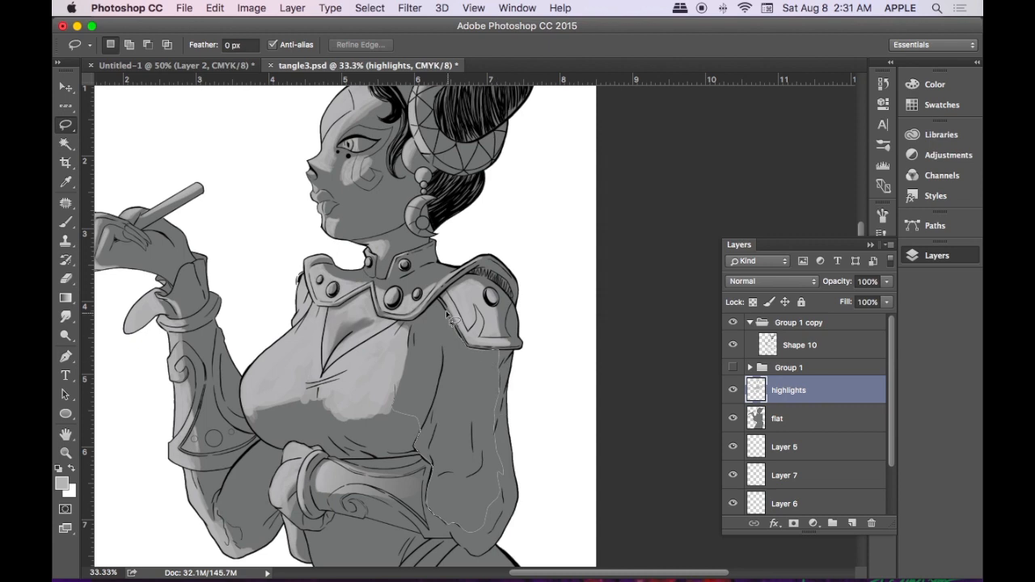
{"action": "left_click_drag", "start_coordinate": [406, 353], "coordinate": [412, 327]}
{"action": "left_click", "coordinate": [67, 298]}
{"action": "left_click_drag", "start_coordinate": [405, 364], "coordinate": [541, 434]}
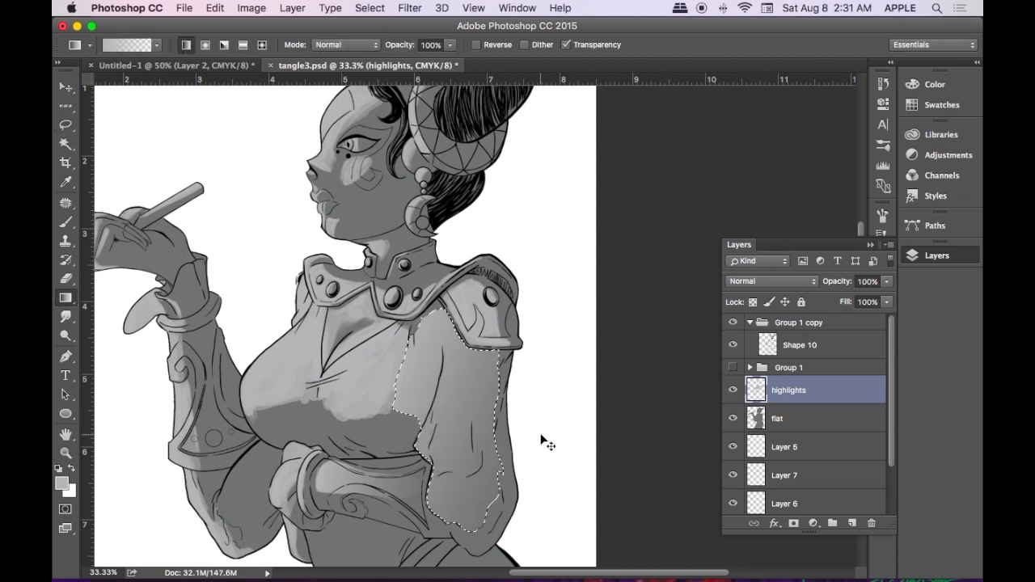
{"action": "key", "text": "ctrl+plus"}
{"action": "key", "text": "ctrl+plus"}
{"action": "left_click", "coordinate": [68, 317]}
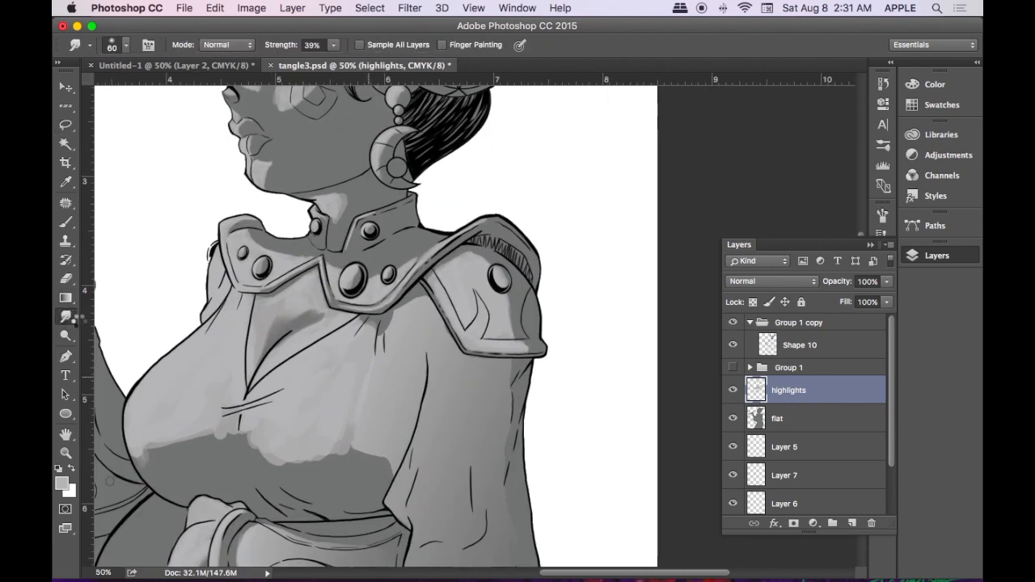
{"action": "key", "text": "super+minus"}
{"action": "key", "text": "super+minus"}
{"action": "key", "text": "super+minus"}
{"action": "key", "text": "super+plus"}
{"action": "key", "text": "super+plus"}
{"action": "left_click", "coordinate": [68, 317], "text": "alt"}
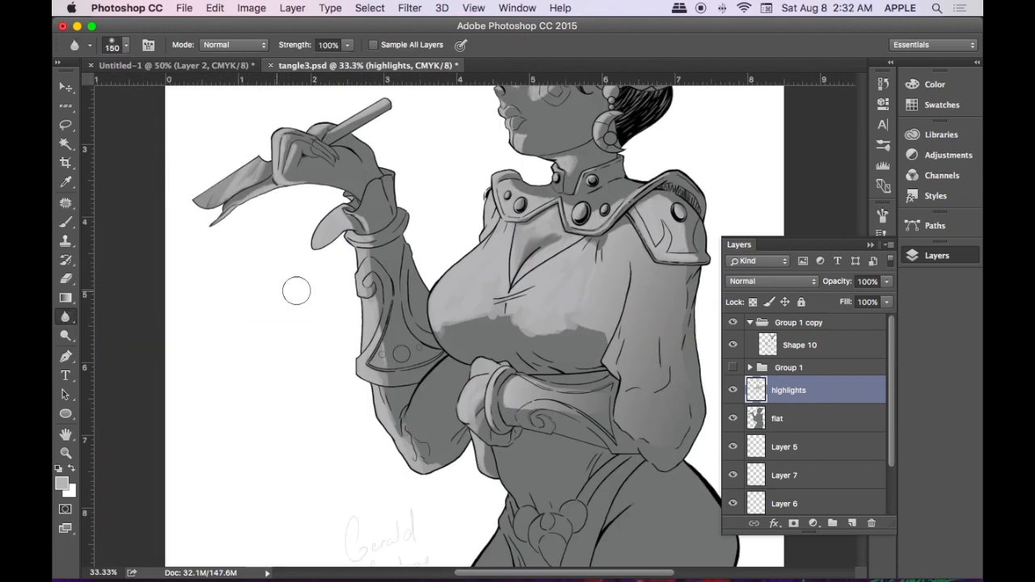
{"action": "key", "text": "super+minus"}
{"action": "key", "text": "super+minus"}
{"action": "key", "text": "super+plus"}
{"action": "key", "text": "super+plus"}
- Load the flat layer's silhouette as a selection and make the highlights layer active again
{"action": "mouse_move", "coordinate": [639, 509]}
{"action": "left_mouse_down"}
{"action": "mouse_move", "coordinate": [566, 416]}
{"action": "mouse_move", "coordinate": [531, 330]}
{"action": "left_mouse_up"}
{"action": "left_click", "coordinate": [796, 420]}
{"action": "left_click", "coordinate": [756, 418], "text": "super"}
{"action": "left_click", "coordinate": [792, 390]}
- Paint broad highlights down the outer thigh and along the edge of the hip and waist with an enlarged brush
{"action": "key", "text": "b"}
{"action": "key", "text": "bracketright"}
{"action": "key", "text": "bracketright"}
{"action": "key", "text": "bracketright"}
{"action": "key", "text": "bracketright"}
{"action": "key", "text": "bracketright"}
{"action": "key", "text": "bracketright"}
{"action": "key", "text": "bracketright"}
{"action": "key", "text": "bracketright"}
{"action": "mouse_move", "coordinate": [323, 529]}
{"action": "left_mouse_down"}
{"action": "mouse_move", "coordinate": [298, 527]}
{"action": "mouse_move", "coordinate": [386, 356]}
{"action": "mouse_move", "coordinate": [356, 485]}
{"action": "mouse_move", "coordinate": [396, 363]}
{"action": "left_mouse_up"}
{"action": "key", "text": "super+z"}
{"action": "key", "text": "super+plus"}
{"action": "left_click_drag", "start_coordinate": [242, 550], "coordinate": [330, 315]}
{"action": "left_click_drag", "start_coordinate": [315, 262], "coordinate": [356, 307]}
- Lasso the lower belly above the belt ornament, add the hip strap area to the selection, and fill both with a light grey gradient
{"action": "key", "text": "l"}
{"action": "left_click_drag", "start_coordinate": [313, 243], "coordinate": [438, 265]}
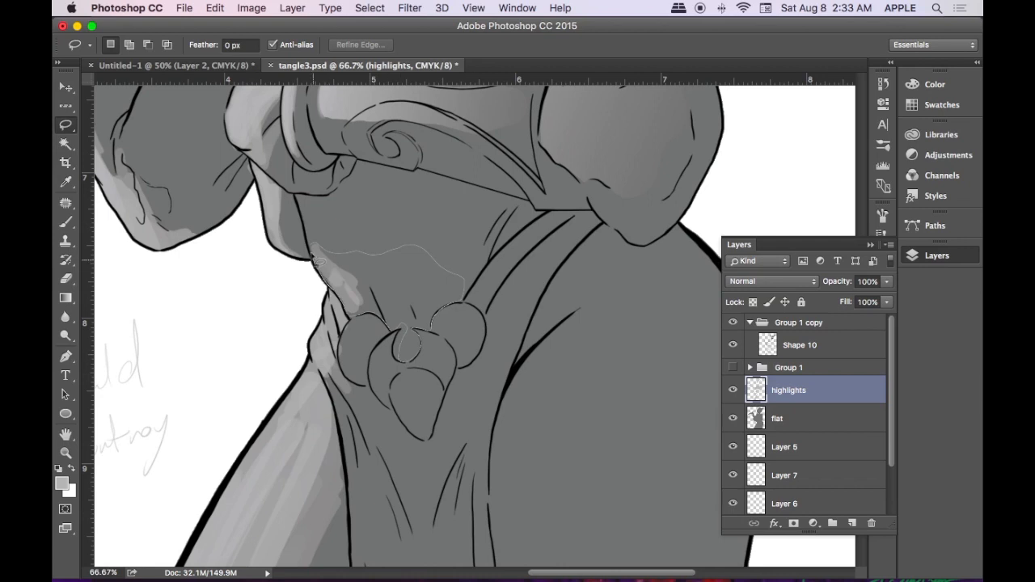
{"action": "left_click_drag", "start_coordinate": [311, 254], "coordinate": [311, 244]}
{"action": "left_click_drag", "start_coordinate": [402, 248], "coordinate": [490, 228], "text": "shift"}
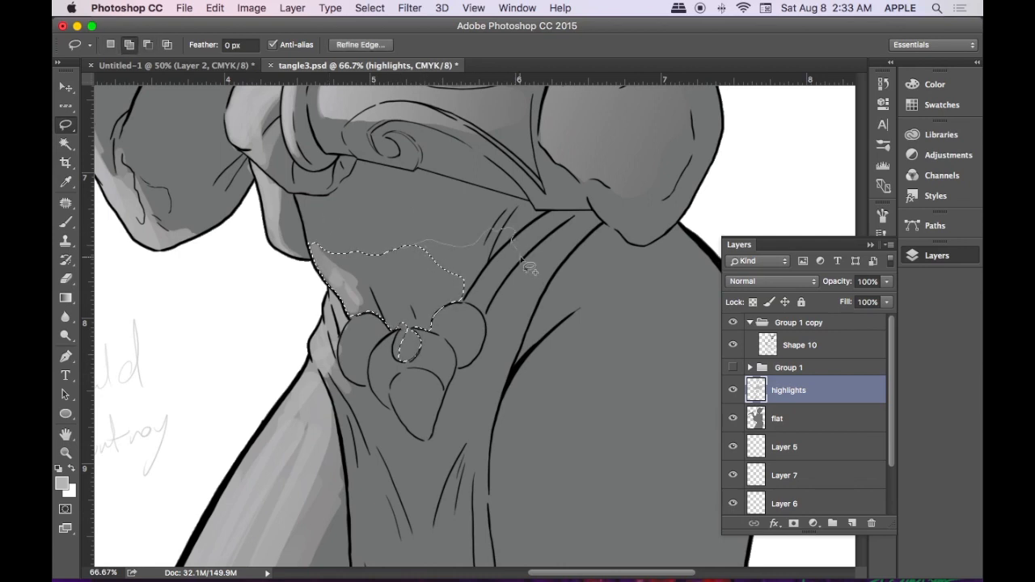
{"action": "left_click_drag", "start_coordinate": [489, 339], "coordinate": [459, 301], "text": "shift"}
{"action": "key", "text": "g"}
{"action": "left_click_drag", "start_coordinate": [324, 279], "coordinate": [668, 261]}
{"action": "key", "text": "super+d"}
- Lasso the area of the belly between the existing highlight, the bracer's lower edge and the hip strap
{"action": "key", "text": "super+minus"}
{"action": "key", "text": "super+plus"}
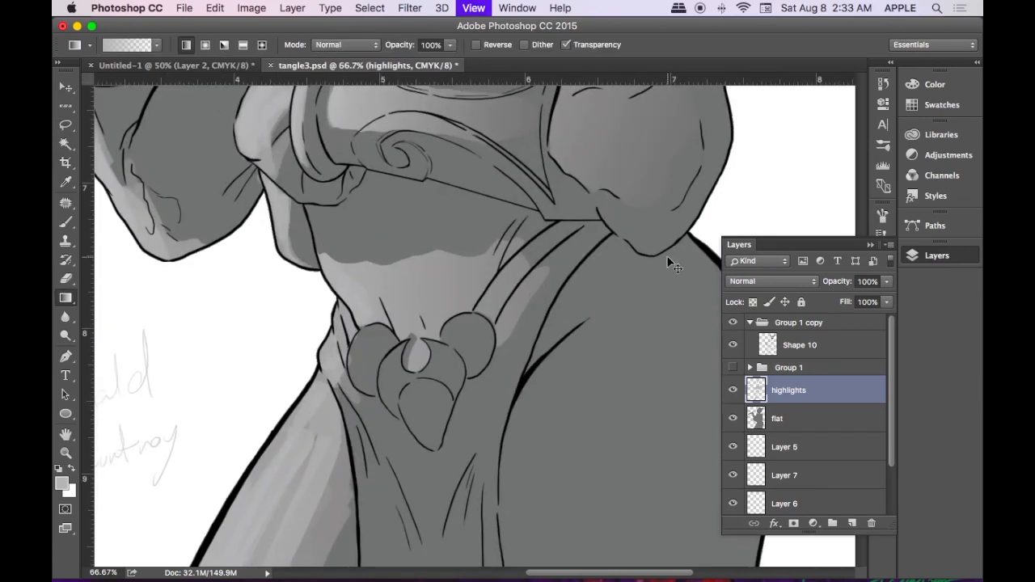
{"action": "key", "text": "super+plus"}
{"action": "key", "text": "l"}
{"action": "left_click_drag", "start_coordinate": [385, 218], "coordinate": [414, 183]}
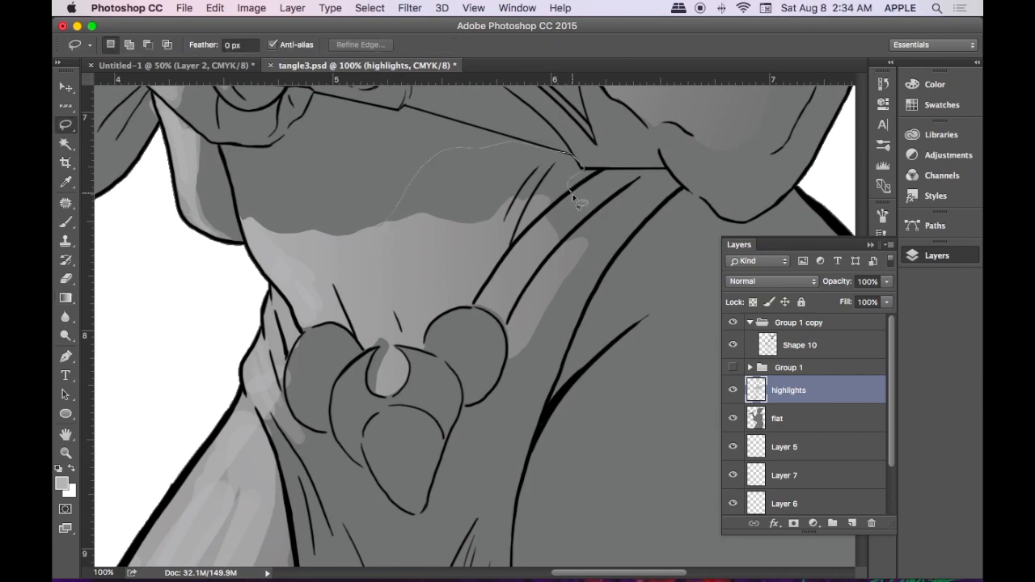
{"action": "left_click_drag", "start_coordinate": [573, 196], "coordinate": [385, 223]}
- Try filling the lassoed belly area with the light grey gradient in different directions, reverting through the history
{"action": "key", "text": "g"}
{"action": "left_click_drag", "start_coordinate": [138, 270], "coordinate": [644, 175]}
{"action": "key", "text": "super+d"}
{"action": "key", "text": "super+minus"}
{"action": "key", "text": "super+minus"}
{"action": "key", "text": "super+plus"}
{"action": "key", "text": "super+plus"}
{"action": "left_click", "coordinate": [883, 84]}
{"action": "mouse_move", "coordinate": [808, 185]}
{"action": "left_mouse_down"}
{"action": "mouse_move", "coordinate": [845, 216]}
{"action": "mouse_move", "coordinate": [842, 236]}
{"action": "left_mouse_up"}
{"action": "left_click_drag", "start_coordinate": [552, 190], "coordinate": [404, 226]}
{"action": "key", "text": "super+z"}
- Try feathering the belly selection, refilling it with the gradient and softening it with the Blur tool, and revert to the lasso state
{"action": "left_click_drag", "start_coordinate": [582, 165], "coordinate": [436, 234]}
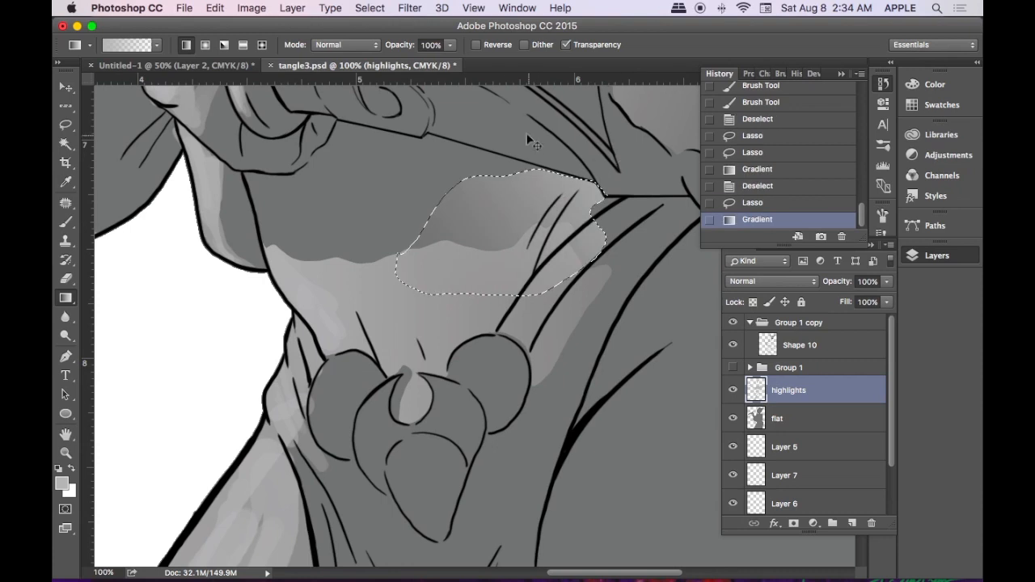
{"action": "left_click", "coordinate": [369, 8]}
{"action": "left_click", "coordinate": [555, 256]}
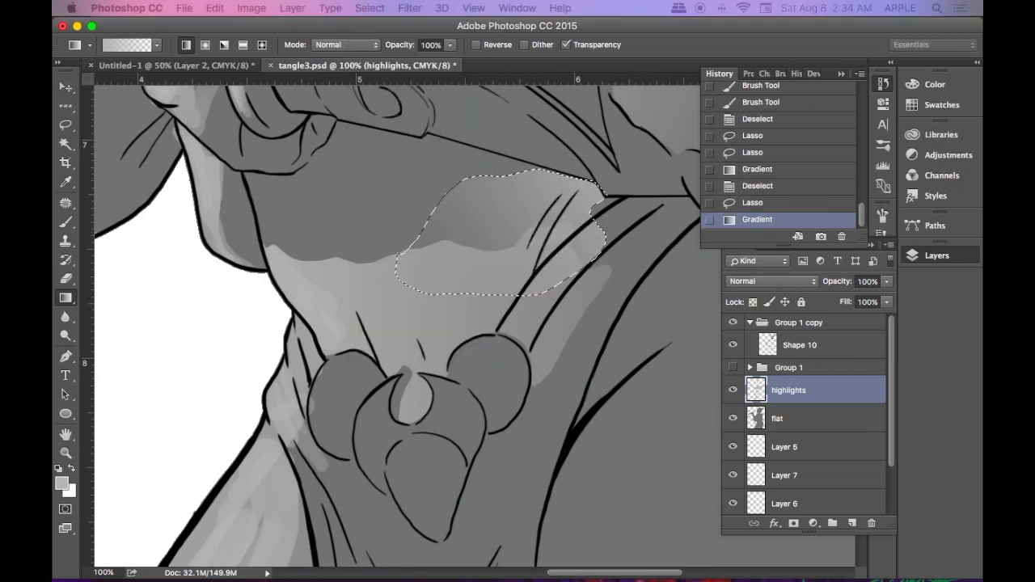
{"action": "left_click", "coordinate": [330, 285]}
{"action": "mouse_move", "coordinate": [483, 298]}
{"action": "left_mouse_down"}
{"action": "mouse_move", "coordinate": [558, 284]}
{"action": "mouse_move", "coordinate": [607, 229]}
{"action": "left_mouse_up"}
{"action": "key", "text": "super+d"}
{"action": "key", "text": "r"}
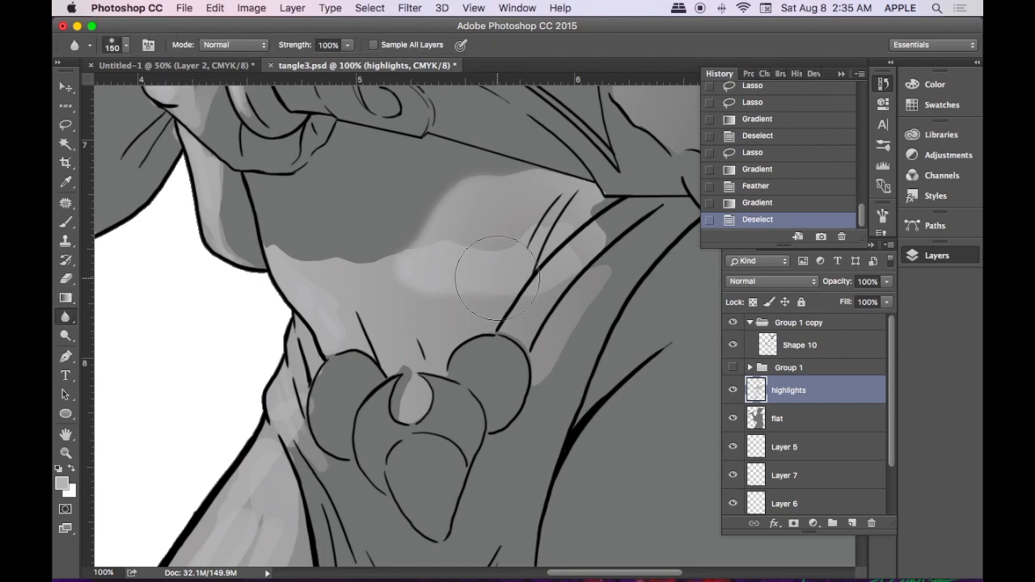
{"action": "left_click_drag", "start_coordinate": [428, 270], "coordinate": [467, 256]}
{"action": "left_click_drag", "start_coordinate": [833, 187], "coordinate": [840, 236]}
{"action": "left_click_drag", "start_coordinate": [834, 202], "coordinate": [841, 236]}
- Sample the belly's grey, clear the lassoed area, and refill it with a gradient of the sampled colour
{"action": "key", "text": "i"}
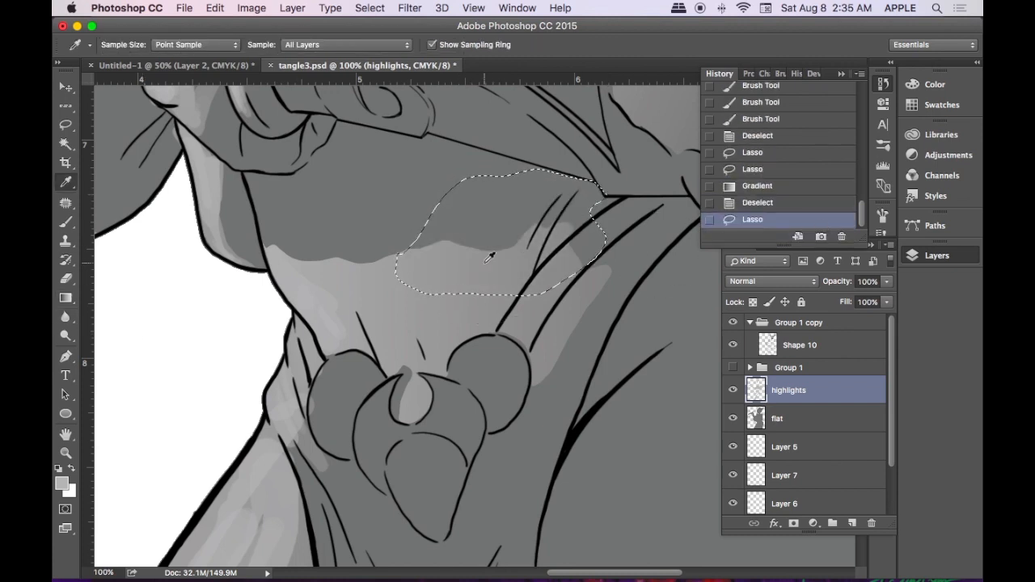
{"action": "left_click", "coordinate": [489, 274]}
{"action": "key", "text": "g"}
{"action": "left_click_drag", "start_coordinate": [493, 275], "coordinate": [549, 202]}
{"action": "key", "text": "super+z"}
{"action": "left_click_drag", "start_coordinate": [477, 202], "coordinate": [582, 335]}
{"action": "left_click_drag", "start_coordinate": [843, 220], "coordinate": [841, 236]}
{"action": "key", "text": "BackSpace"}
{"action": "left_click_drag", "start_coordinate": [460, 194], "coordinate": [558, 299]}
{"action": "left_click_drag", "start_coordinate": [843, 219], "coordinate": [842, 236]}
{"action": "key", "text": "super+z"}
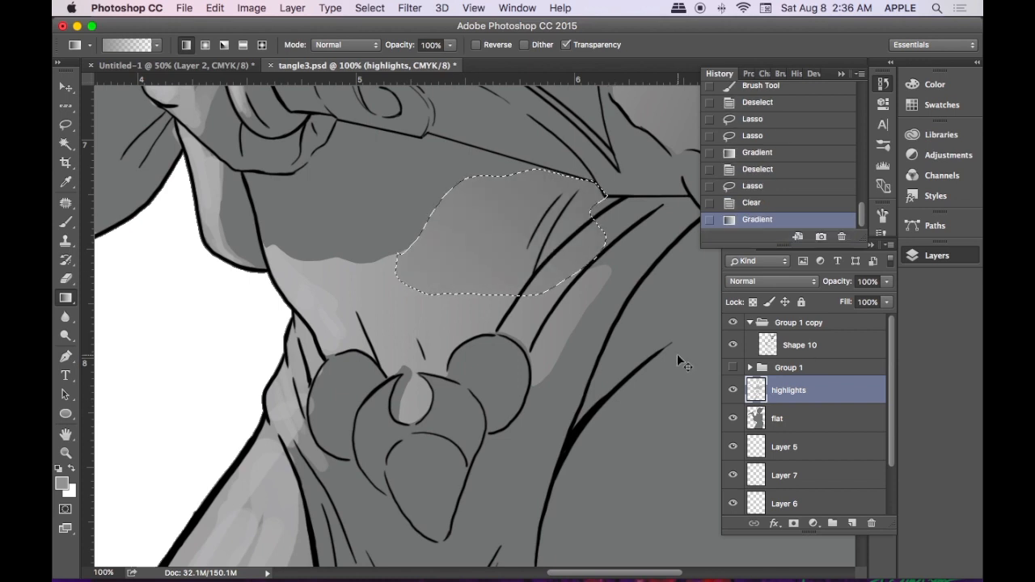
{"action": "key", "text": "super+d"}
- Blend the seam between the two belly gradients with the Smudge tool at size 60 and 39% strength
{"action": "left_click", "coordinate": [67, 317]}
{"action": "mouse_move", "coordinate": [444, 267]}
{"action": "left_mouse_down"}
{"action": "mouse_move", "coordinate": [411, 276]}
{"action": "mouse_move", "coordinate": [453, 267]}
{"action": "left_mouse_up"}
{"action": "left_click_drag", "start_coordinate": [448, 271], "coordinate": [421, 278]}
{"action": "left_click_drag", "start_coordinate": [424, 283], "coordinate": [457, 273]}
{"action": "left_click_drag", "start_coordinate": [452, 265], "coordinate": [440, 260]}
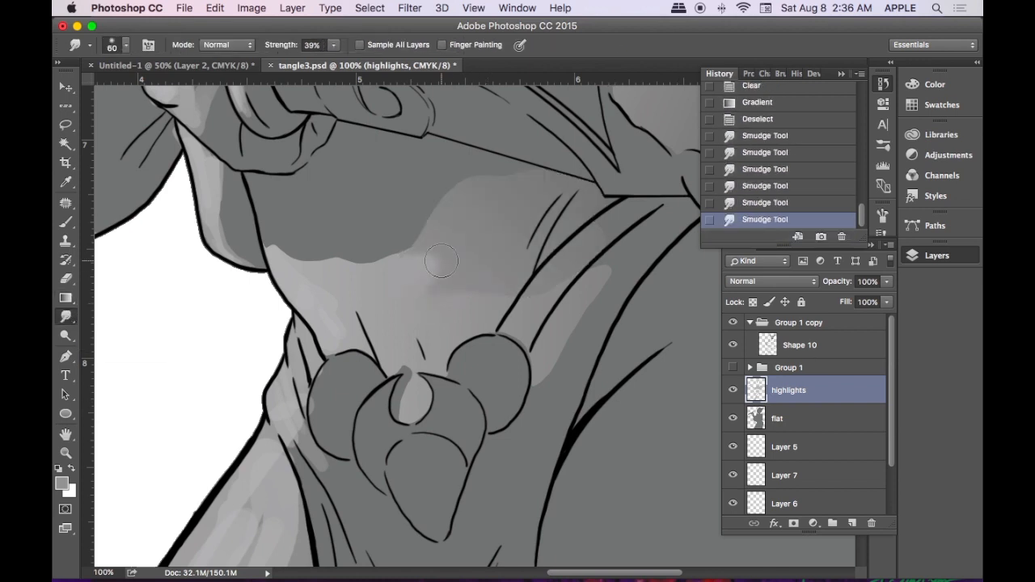
{"action": "key", "text": "super+minus"}
{"action": "key", "text": "super+minus"}
{"action": "key", "text": "super+minus"}
{"action": "key", "text": "super+minus"}
{"action": "key", "text": "super+minus"}
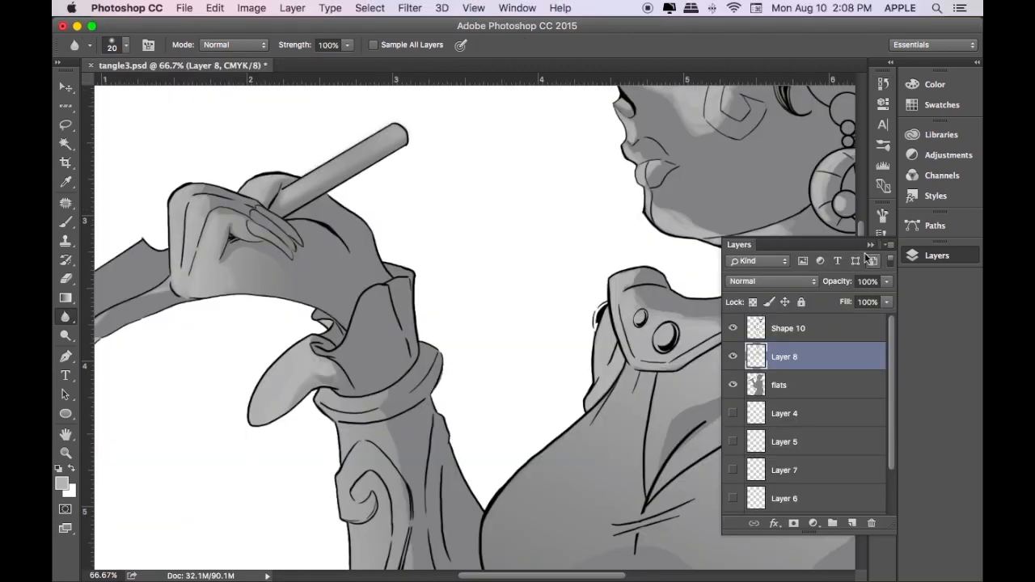
- Rename Layer 8 as Highlights and brush light grey onto the resting arm's cuff band with a size 20 brush
{"action": "key", "text": "Return"}
{"action": "scroll", "coordinate": [583, 281], "scroll_direction": "down", "scroll_amount": 8}
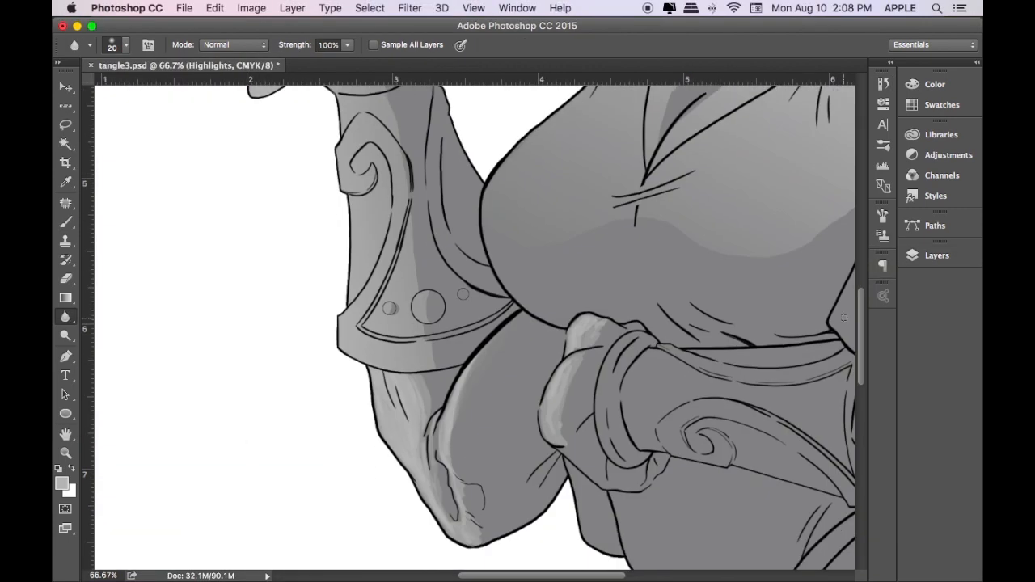
{"action": "key", "text": "b"}
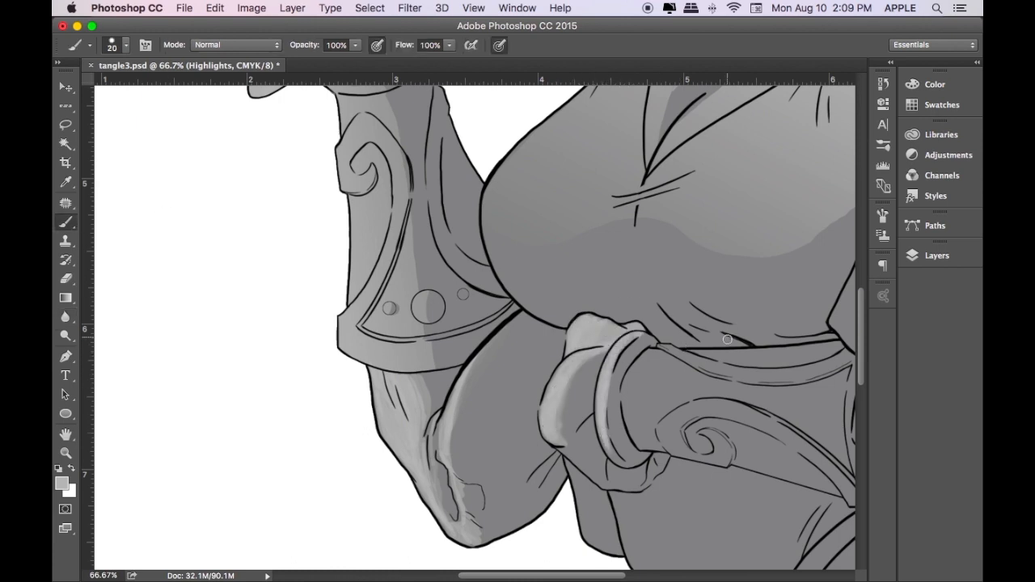
- Lasso the resting arm's bracer plate and fill it with a light grey gradient, clearing the selection
{"action": "key", "text": "super+minus"}
{"action": "key", "text": "l"}
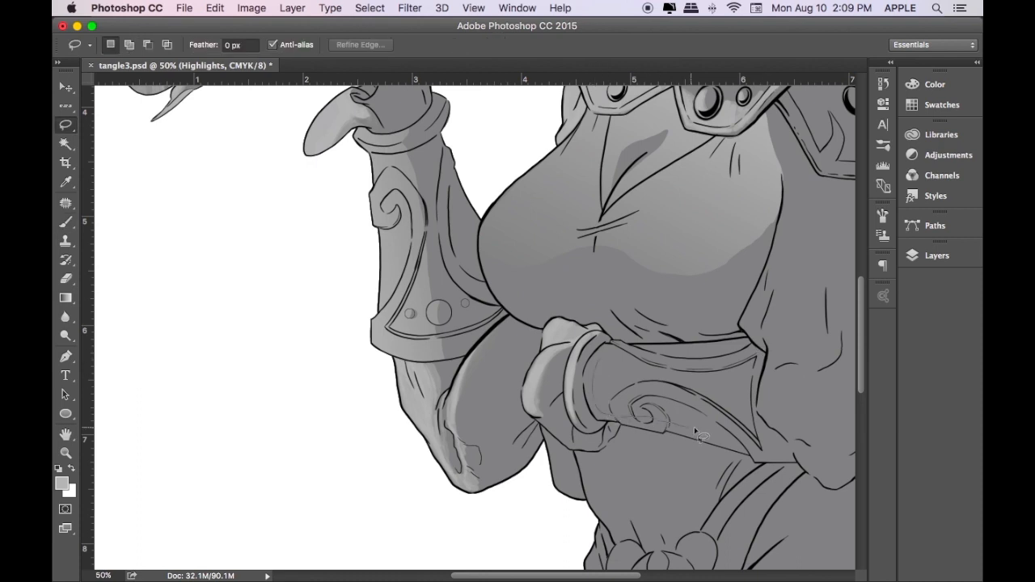
{"action": "left_click", "coordinate": [65, 297]}
{"action": "left_click_drag", "start_coordinate": [601, 356], "coordinate": [760, 388]}
{"action": "key", "text": "super+z"}
{"action": "key", "text": "super+d"}
- Lasso the resting arm's sleeve from below the shoulder guard to the elbow, and extend the selection along its outer side
{"action": "key", "text": "super+minus"}
{"action": "key", "text": "super+minus"}
{"action": "key", "text": "super+minus"}
{"action": "key", "text": "super+plus"}
{"action": "key", "text": "super+plus"}
{"action": "key", "text": "super+plus"}
{"action": "key", "text": "super+plus"}
{"action": "key", "text": "space"}
{"action": "left_click_drag", "start_coordinate": [776, 342], "coordinate": [455, 388]}
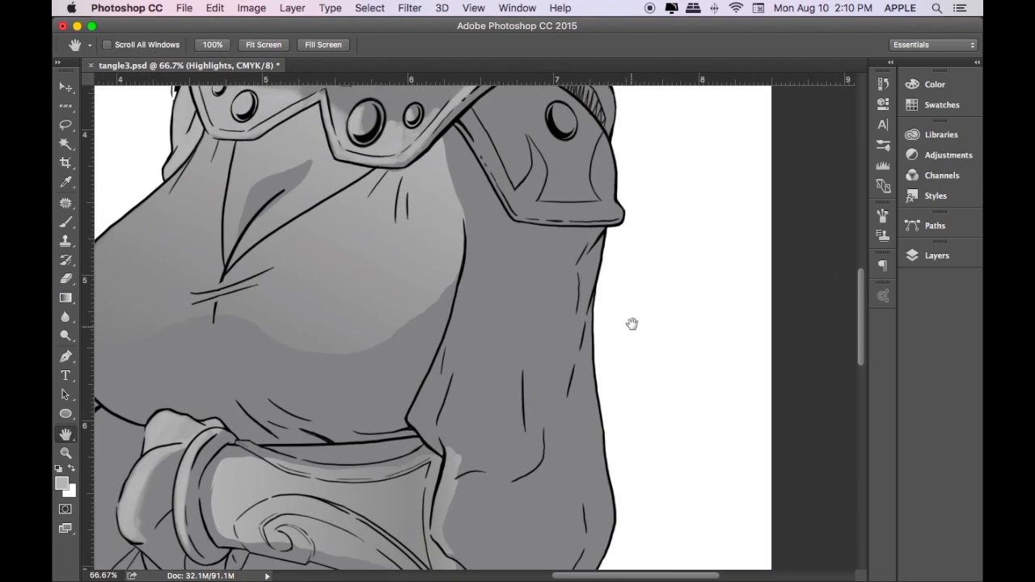
{"action": "key", "text": "l"}
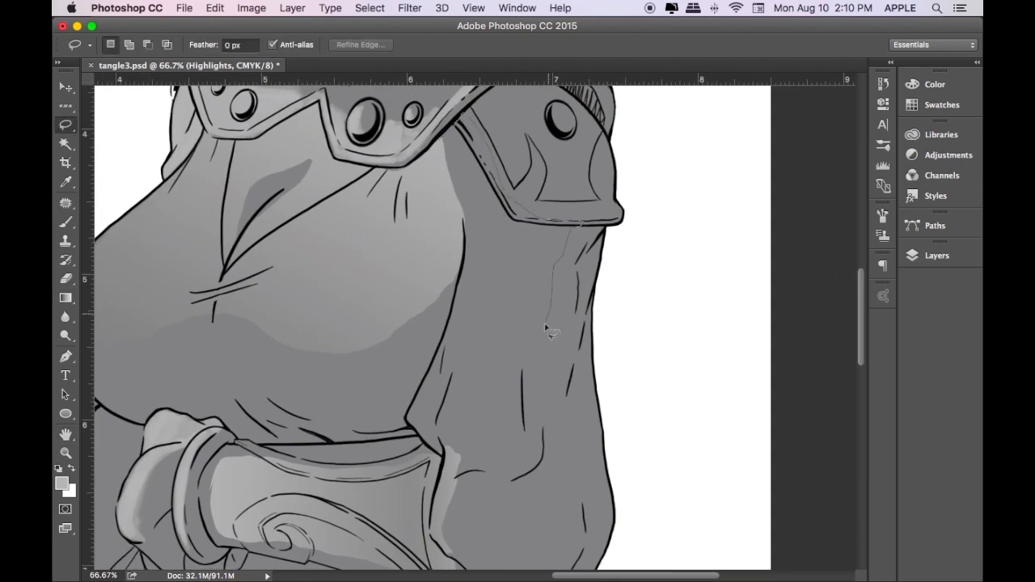
{"action": "left_click_drag", "start_coordinate": [453, 336], "coordinate": [581, 220]}
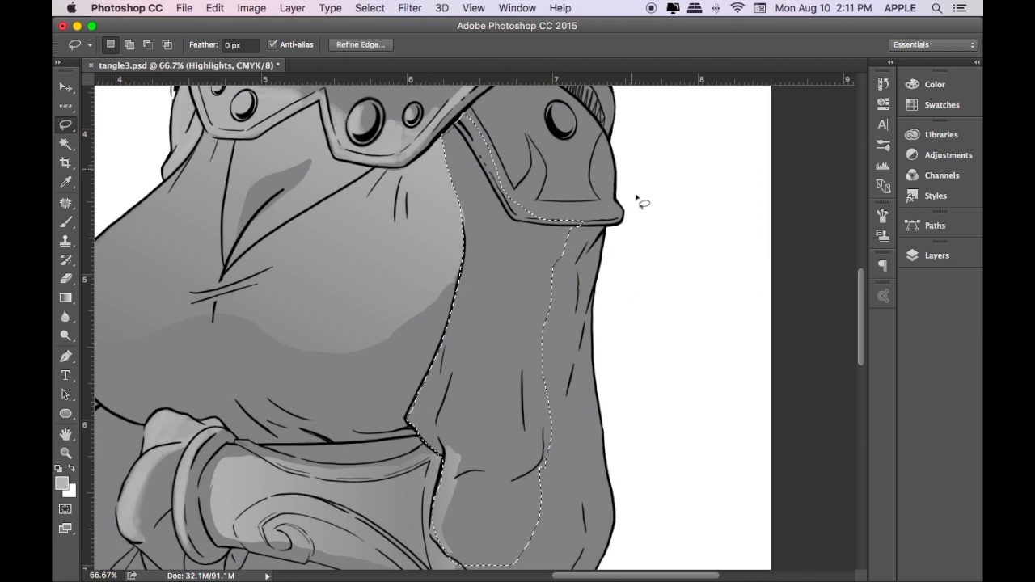
{"action": "key", "text": "space"}
{"action": "left_click_drag", "start_coordinate": [635, 203], "coordinate": [604, 127]}
{"action": "key", "text": "b"}
{"action": "key", "text": "l"}
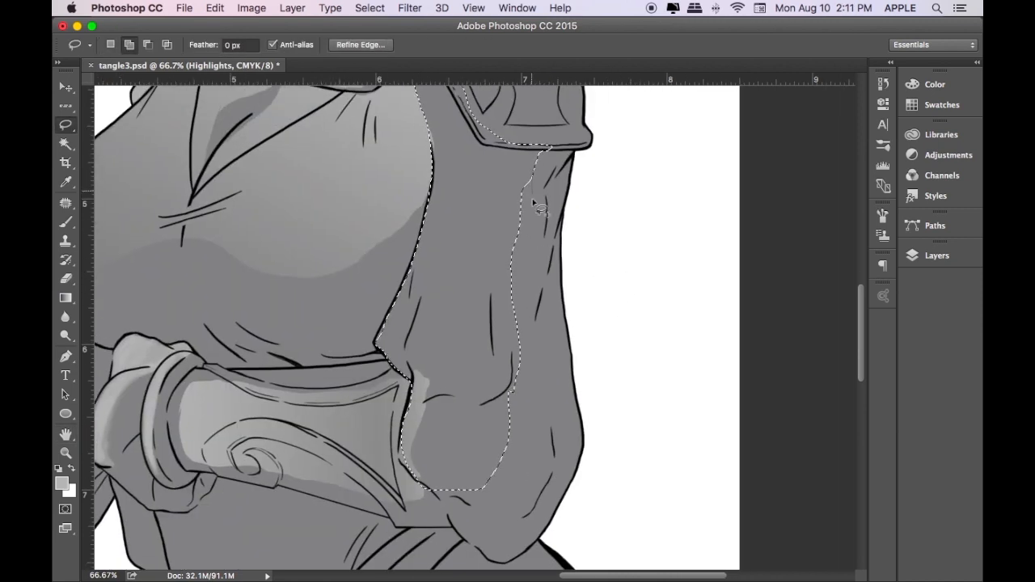
{"action": "left_click_drag", "start_coordinate": [518, 433], "coordinate": [472, 346]}
- Fill the selected sleeve with a light grey gradient, redo the gradient once, and deselect
{"action": "scroll", "coordinate": [471, 346], "scroll_direction": "down", "scroll_amount": 3}
{"action": "left_click", "coordinate": [66, 298]}
{"action": "left_click_drag", "start_coordinate": [491, 257], "coordinate": [555, 244]}
{"action": "key", "text": "super+z"}
{"action": "left_click_drag", "start_coordinate": [490, 225], "coordinate": [586, 200]}
{"action": "key", "text": "super+d"}
- Lasso the loincloth with the front thigh and the inner edge of the other thigh, down to the canvas edge
{"action": "key", "text": "super+minus"}
{"action": "key", "text": "super+plus"}
{"action": "key", "text": "space"}
{"action": "mouse_move", "coordinate": [623, 506]}
{"action": "left_mouse_down"}
{"action": "mouse_move", "coordinate": [850, 363]}
{"action": "mouse_move", "coordinate": [851, 267]}
{"action": "left_mouse_up"}
{"action": "key", "text": "l"}
{"action": "left_click_drag", "start_coordinate": [583, 203], "coordinate": [704, 164]}
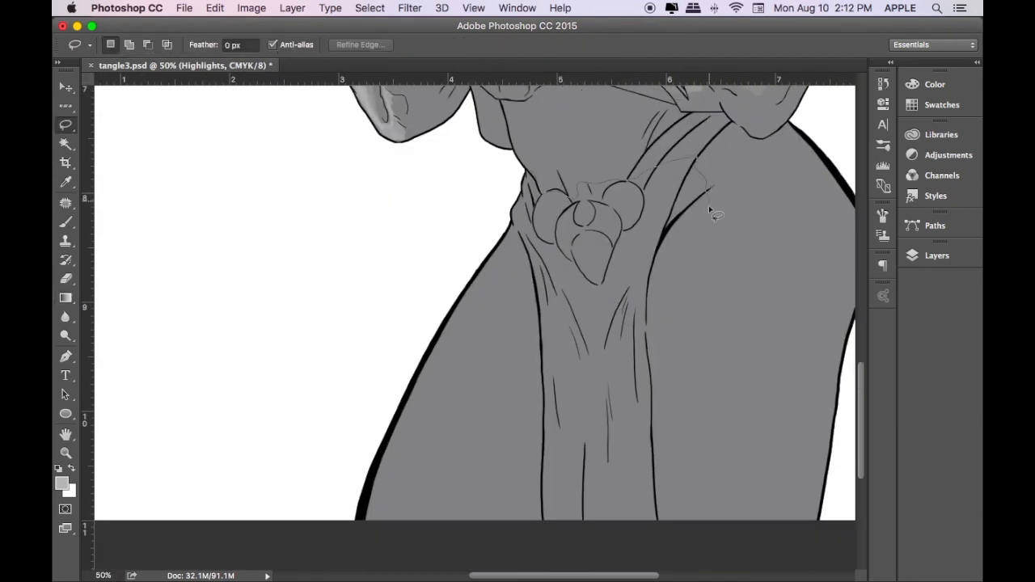
{"action": "left_click_drag", "start_coordinate": [501, 259], "coordinate": [367, 526]}
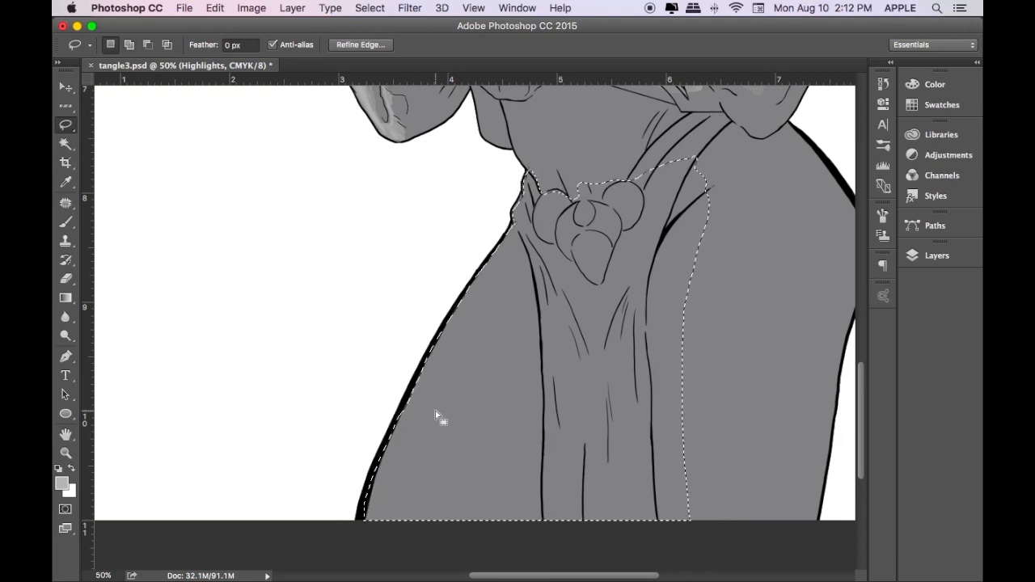
- Add the bare waist and the cloth below the resting hand to the selection, following the bracer's lower edge
{"action": "scroll", "coordinate": [441, 380], "scroll_direction": "up", "scroll_amount": 5}
{"action": "scroll", "coordinate": [441, 380], "scroll_direction": "right", "scroll_amount": 3}
{"action": "key", "text": "shift"}
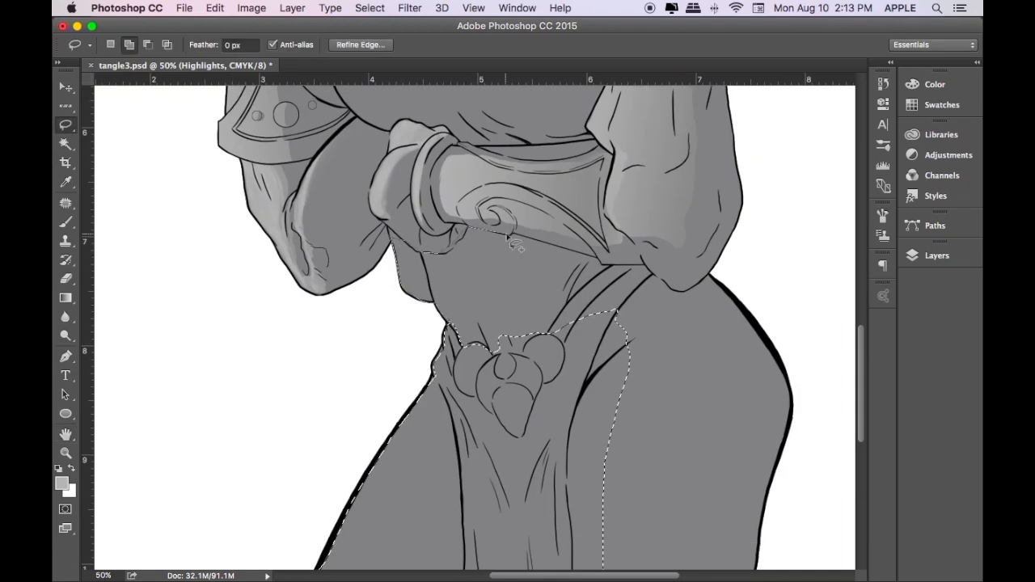
{"action": "left_click_drag", "start_coordinate": [611, 275], "coordinate": [610, 274]}
- Subtract shadow areas around the belt ornament, loincloth folds, hip straps and hanging cloth from the selection
{"action": "key", "text": "alt"}
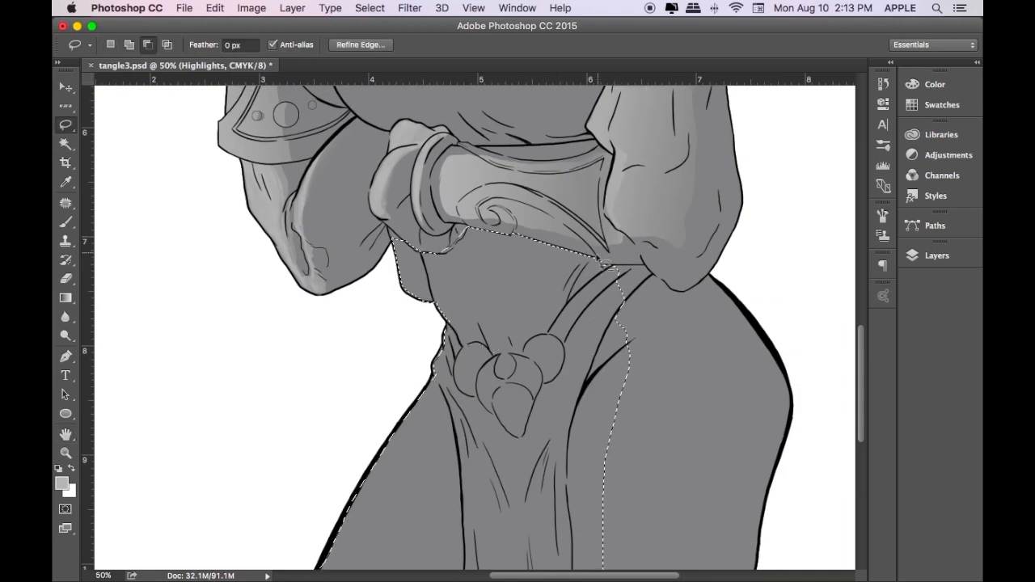
{"action": "mouse_move", "coordinate": [509, 376]}
{"action": "left_mouse_down"}
{"action": "mouse_move", "coordinate": [512, 353]}
{"action": "mouse_move", "coordinate": [485, 344]}
{"action": "left_mouse_up"}
{"action": "mouse_move", "coordinate": [489, 408]}
{"action": "left_mouse_down"}
{"action": "mouse_move", "coordinate": [522, 439]}
{"action": "mouse_move", "coordinate": [560, 384]}
{"action": "left_mouse_up"}
{"action": "left_click_drag", "start_coordinate": [526, 436], "coordinate": [493, 415]}
{"action": "mouse_move", "coordinate": [490, 451]}
{"action": "left_mouse_down"}
{"action": "mouse_move", "coordinate": [514, 495]}
{"action": "mouse_move", "coordinate": [494, 458]}
{"action": "mouse_move", "coordinate": [535, 257]}
{"action": "left_mouse_up"}
{"action": "key", "text": "space"}
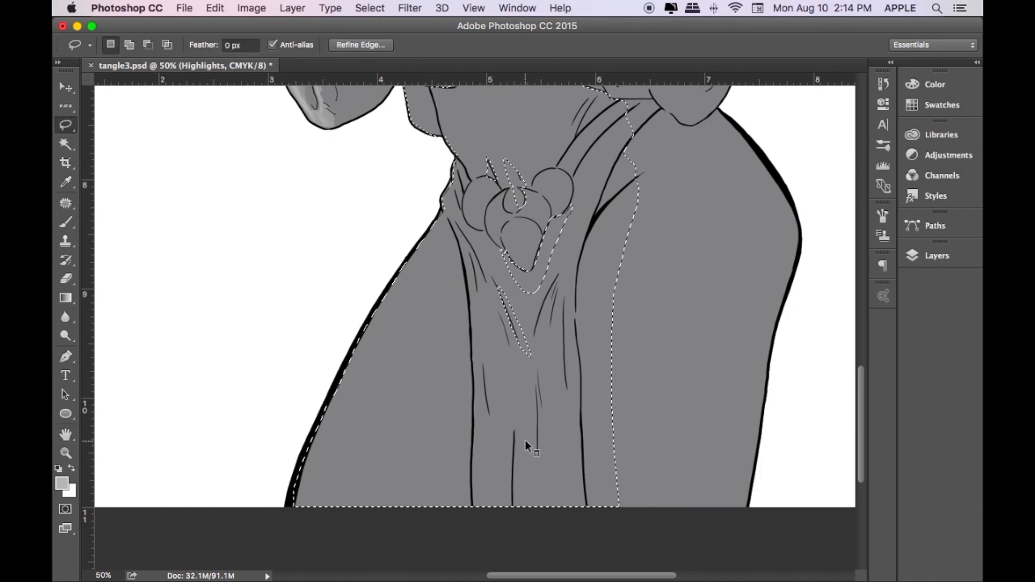
{"action": "left_click_drag", "start_coordinate": [485, 369], "coordinate": [492, 433]}
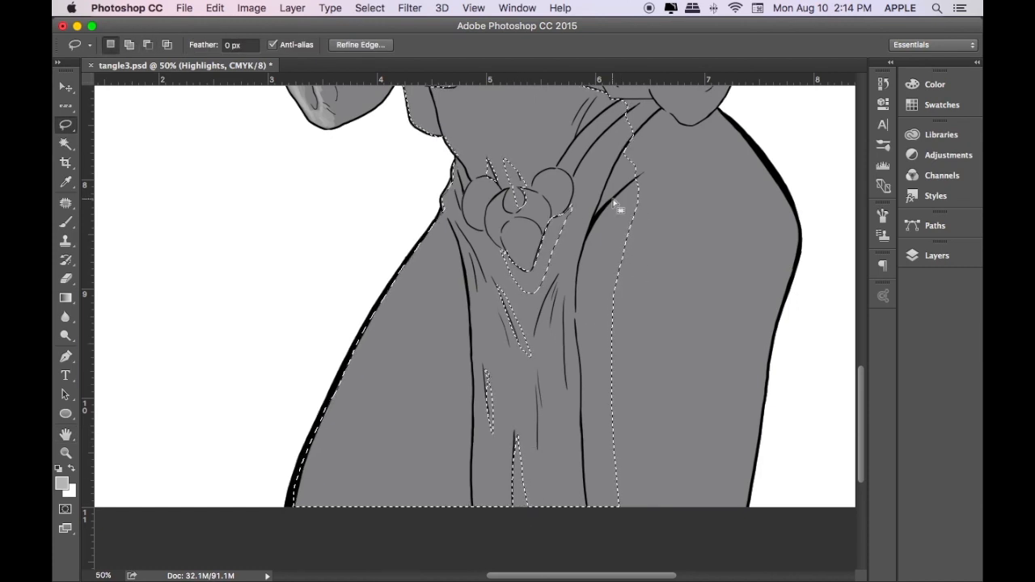
{"action": "mouse_move", "coordinate": [553, 229]}
{"action": "left_mouse_down"}
{"action": "mouse_move", "coordinate": [573, 175]}
{"action": "mouse_move", "coordinate": [628, 124]}
{"action": "left_mouse_up"}
{"action": "key", "text": "space"}
{"action": "left_click_drag", "start_coordinate": [667, 168], "coordinate": [607, 377]}
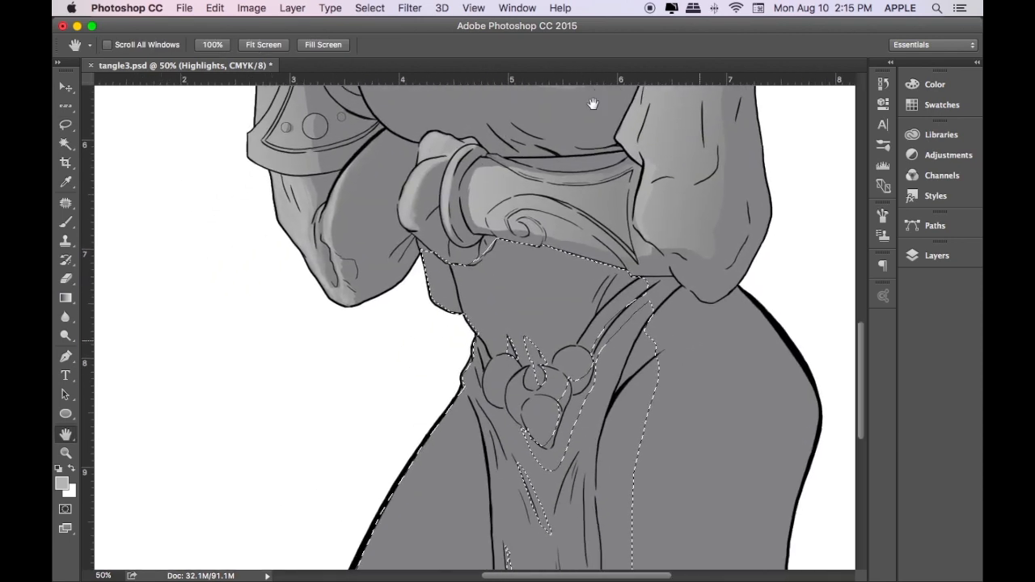
{"action": "left_click_drag", "start_coordinate": [447, 296], "coordinate": [428, 246]}
- Fill the selected waist, loincloth and thigh areas with a horizontal light grey gradient
{"action": "key", "text": "super+minus"}
{"action": "key", "text": "super+minus"}
{"action": "key", "text": "g"}
{"action": "left_click_drag", "start_coordinate": [381, 388], "coordinate": [618, 390]}
{"action": "left_click_drag", "start_coordinate": [432, 409], "coordinate": [610, 393]}
- Brush a light grey highlight along the chest's outer edge with a size 20 brush
{"action": "key", "text": "super+plus"}
{"action": "key", "text": "super+plus"}
{"action": "key", "text": "super+plus"}
{"action": "key", "text": "b"}
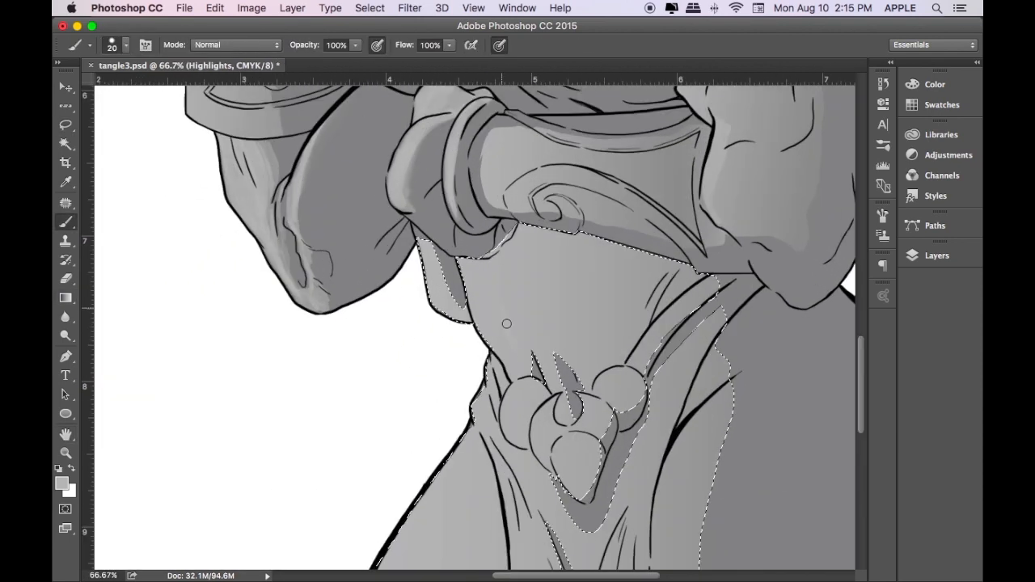
{"action": "key", "text": "super+minus"}
{"action": "key", "text": "super+minus"}
{"action": "key", "text": "super+minus"}
{"action": "key", "text": "super+minus"}
{"action": "key", "text": "super+plus"}
{"action": "key", "text": "super+plus"}
{"action": "key", "text": "super+plus"}
{"action": "key", "text": "super+plus"}
{"action": "left_click_drag", "start_coordinate": [392, 269], "coordinate": [485, 173]}
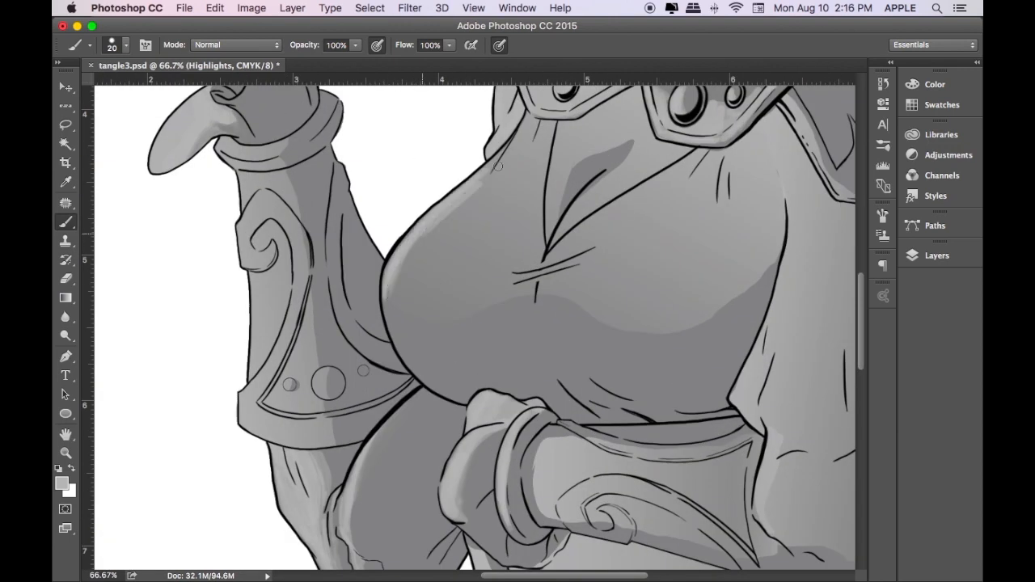
- Widen the chest highlight and add fabric streaks below the collar with a size 45 brush, and soften them with the Blur tool
{"action": "scroll", "coordinate": [490, 173], "scroll_direction": "up", "scroll_amount": 3}
{"action": "key", "text": "bracketright"}
{"action": "key", "text": "bracketright"}
{"action": "key", "text": "bracketright"}
{"action": "key", "text": "bracketright"}
{"action": "key", "text": "bracketright"}
{"action": "left_click_drag", "start_coordinate": [448, 307], "coordinate": [517, 222]}
{"action": "mouse_move", "coordinate": [409, 339]}
{"action": "left_mouse_down"}
{"action": "mouse_move", "coordinate": [490, 277]}
{"action": "mouse_move", "coordinate": [696, 243]}
{"action": "left_mouse_up"}
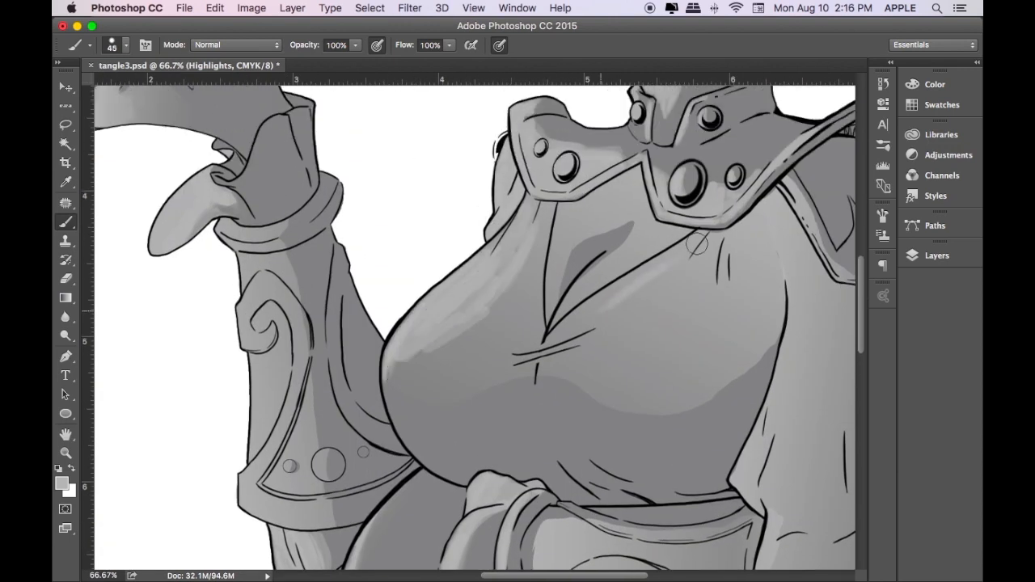
{"action": "left_click_drag", "start_coordinate": [481, 307], "coordinate": [518, 264]}
{"action": "left_click", "coordinate": [66, 316]}
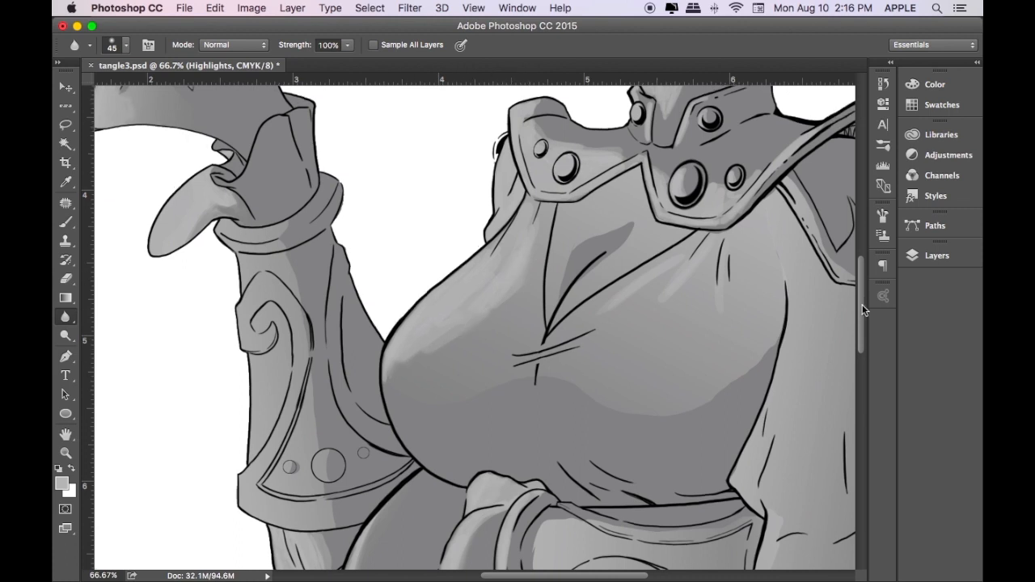
- Brush light grey over the chin with a size 25 brush and the cheek with a larger one, and soften with a size 45 Blur
{"action": "scroll", "coordinate": [485, 242], "scroll_direction": "up", "scroll_amount": 10}
{"action": "key", "text": "b"}
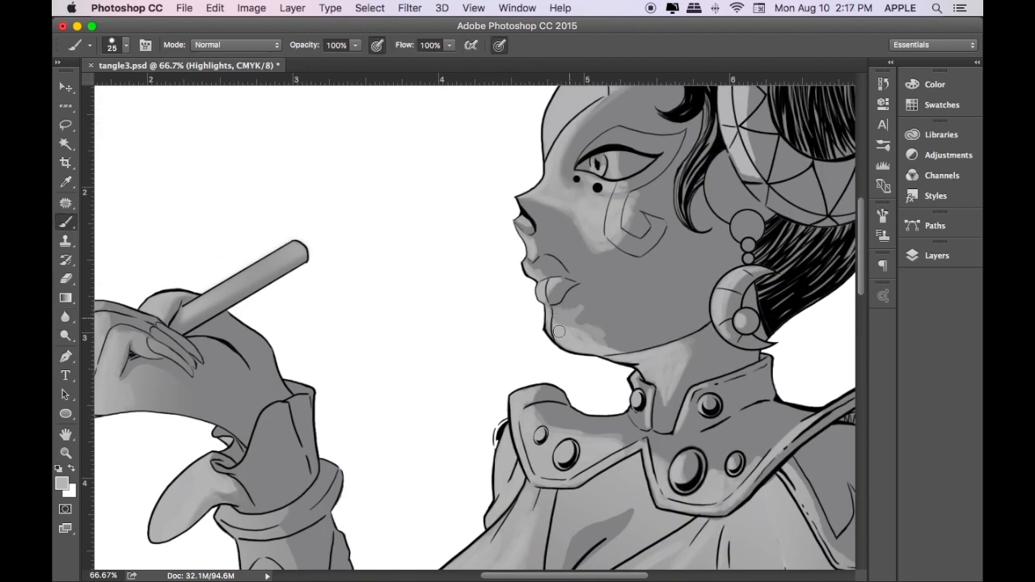
{"action": "left_click_drag", "start_coordinate": [558, 331], "coordinate": [635, 335]}
{"action": "key", "text": "bracketright"}
{"action": "key", "text": "bracketright"}
{"action": "key", "text": "bracketright"}
{"action": "key", "text": "bracketright"}
{"action": "key", "text": "bracketright"}
{"action": "left_click_drag", "start_coordinate": [611, 275], "coordinate": [610, 229]}
{"action": "key", "text": "r"}
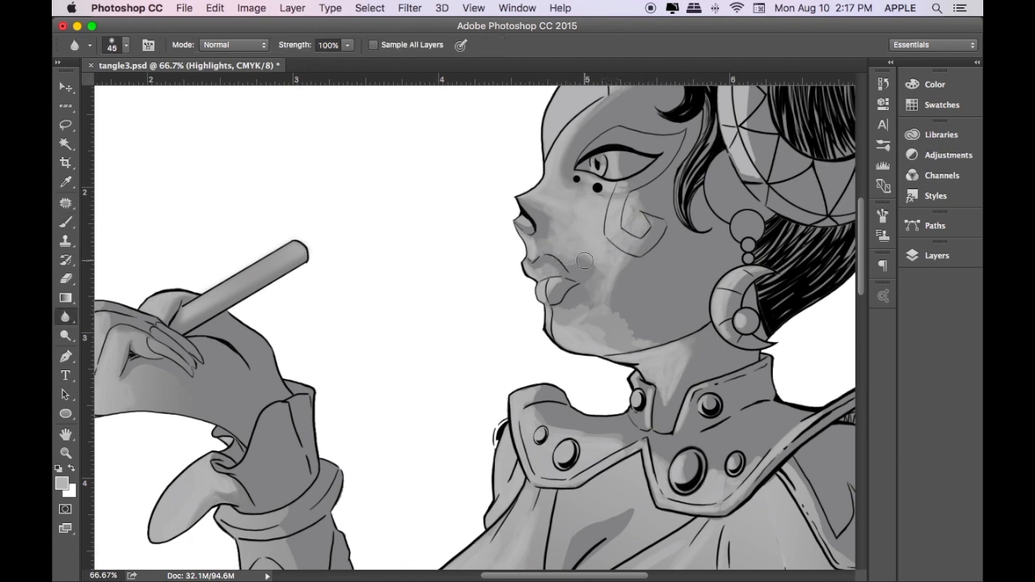
- Fill in the jaw with a size 20 brush and blend it using Blur at size 70 and Smudge at size 125, 39% strength
{"action": "key", "text": "b"}
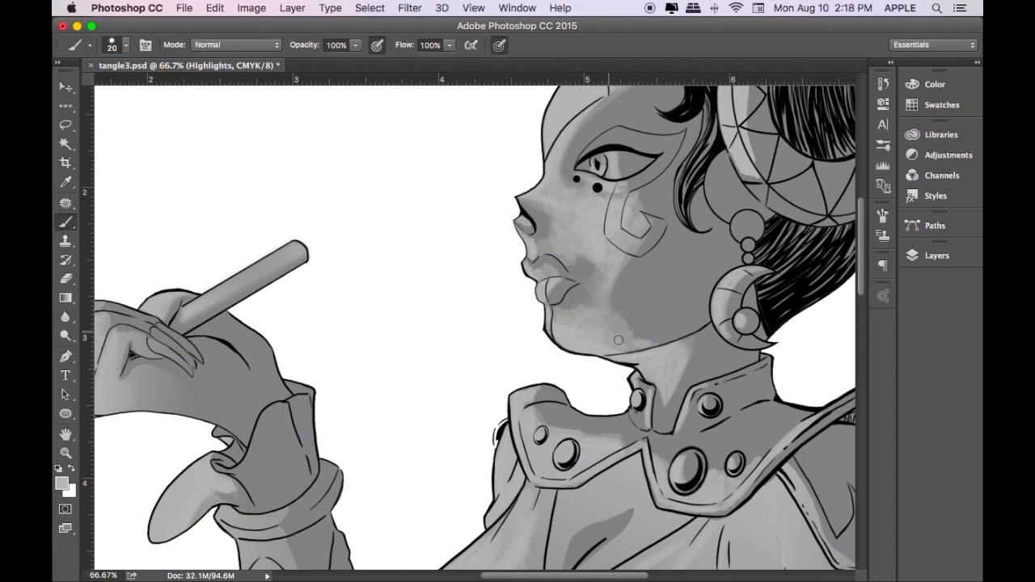
{"action": "left_click", "coordinate": [66, 317]}
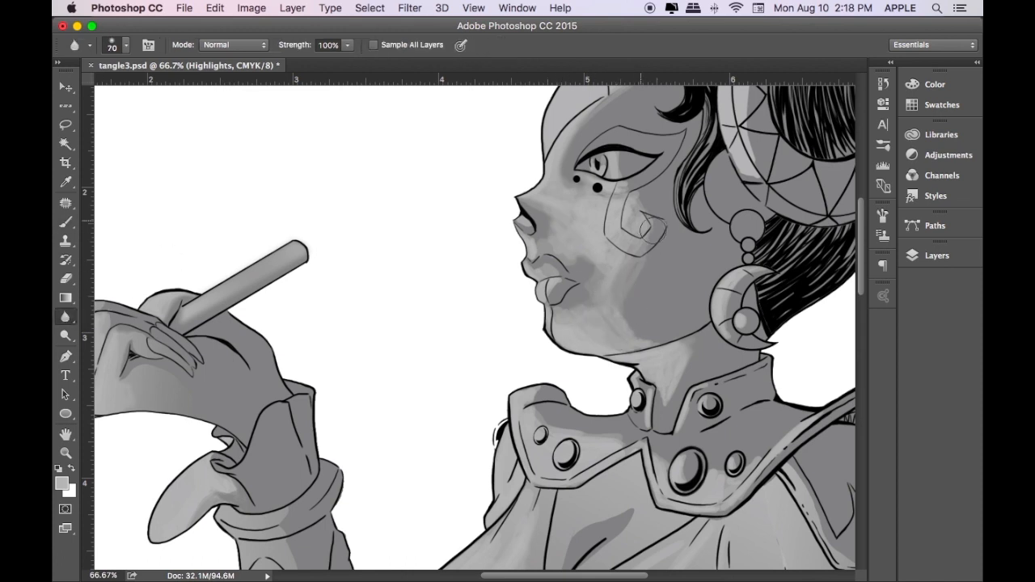
{"action": "left_click", "coordinate": [69, 326]}
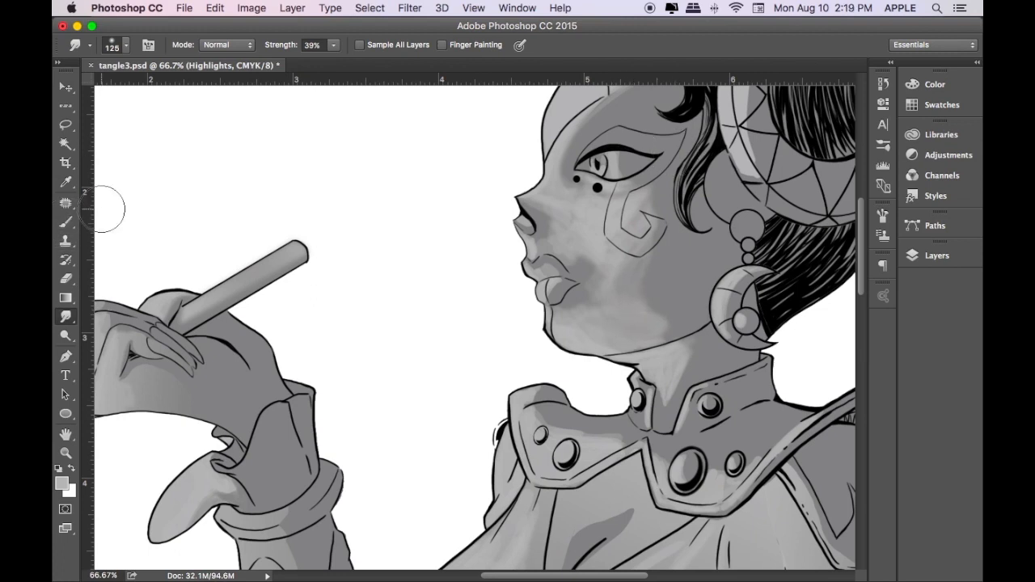
- Brush more light grey onto the cheek and around the face
{"action": "key", "text": "b"}
{"action": "mouse_move", "coordinate": [650, 267]}
{"action": "left_mouse_down"}
{"action": "mouse_move", "coordinate": [645, 287]}
{"action": "mouse_move", "coordinate": [642, 247]}
{"action": "mouse_move", "coordinate": [624, 304]}
{"action": "left_mouse_up"}
{"action": "key", "text": "super+minus"}
{"action": "key", "text": "super+minus"}
{"action": "key", "text": "super+equal"}
{"action": "key", "text": "super+equal"}
{"action": "key", "text": "super+equal"}
{"action": "mouse_move", "coordinate": [583, 145]}
{"action": "left_mouse_down"}
{"action": "mouse_move", "coordinate": [569, 151]}
{"action": "mouse_move", "coordinate": [610, 131]}
{"action": "left_mouse_up"}
- Brush light grey along the underside of the raised hand and wrist with a size 30 brush, and soften it with a size 70 Blur
{"action": "key", "text": "super+minus"}
{"action": "key", "text": "super+minus"}
{"action": "key", "text": "super+equal"}
{"action": "key", "text": "super+equal"}
{"action": "left_click_drag", "start_coordinate": [196, 283], "coordinate": [483, 288]}
{"action": "key", "text": "bracketleft"}
{"action": "key", "text": "bracketleft"}
{"action": "key", "text": "bracketleft"}
{"action": "key", "text": "bracketleft"}
{"action": "key", "text": "bracketleft"}
{"action": "mouse_move", "coordinate": [226, 367]}
{"action": "left_mouse_down"}
{"action": "mouse_move", "coordinate": [390, 387]}
{"action": "mouse_move", "coordinate": [419, 406]}
{"action": "left_mouse_up"}
{"action": "left_click_drag", "start_coordinate": [260, 340], "coordinate": [419, 406]}
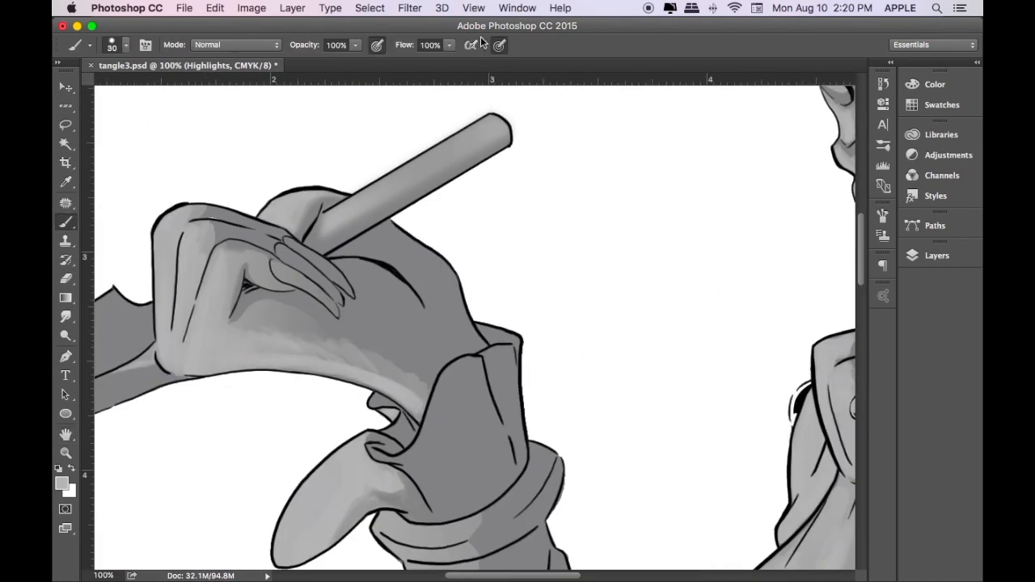
{"action": "left_click", "coordinate": [65, 316]}
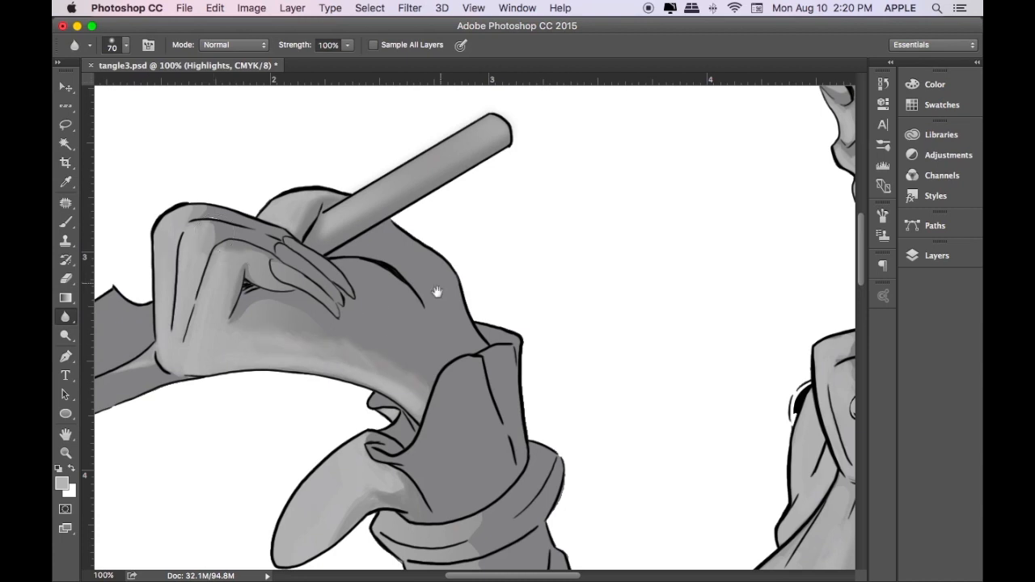
- Brush light grey along the raised hand's extended finger and the curled fingers with a size 20 brush
{"action": "key", "text": "b"}
{"action": "left_click_drag", "start_coordinate": [215, 234], "coordinate": [563, 161]}
{"action": "left_click_drag", "start_coordinate": [418, 346], "coordinate": [498, 309]}
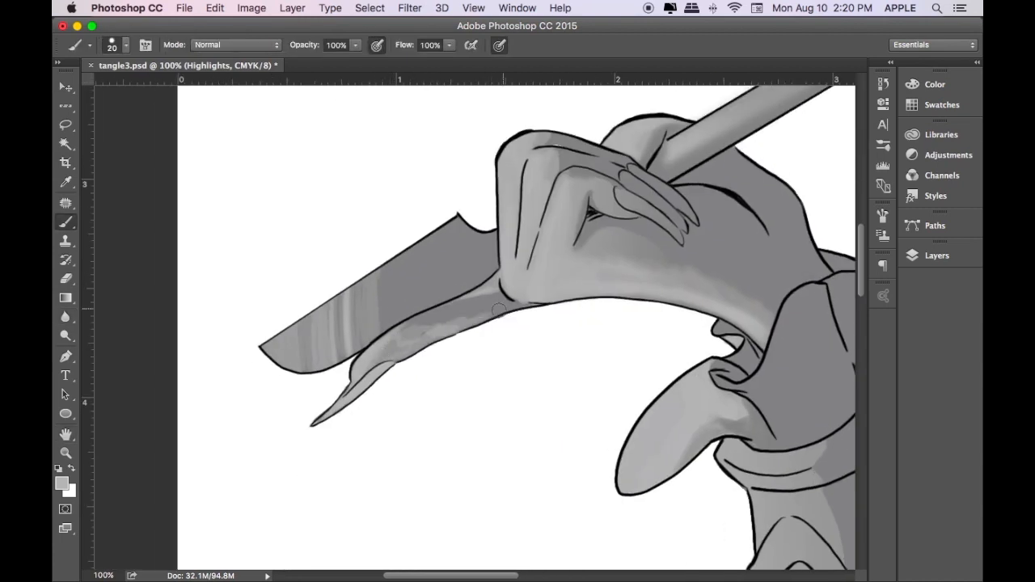
{"action": "mouse_move", "coordinate": [410, 335]}
{"action": "left_mouse_down"}
{"action": "mouse_move", "coordinate": [493, 309]}
{"action": "mouse_move", "coordinate": [452, 326]}
{"action": "left_mouse_up"}
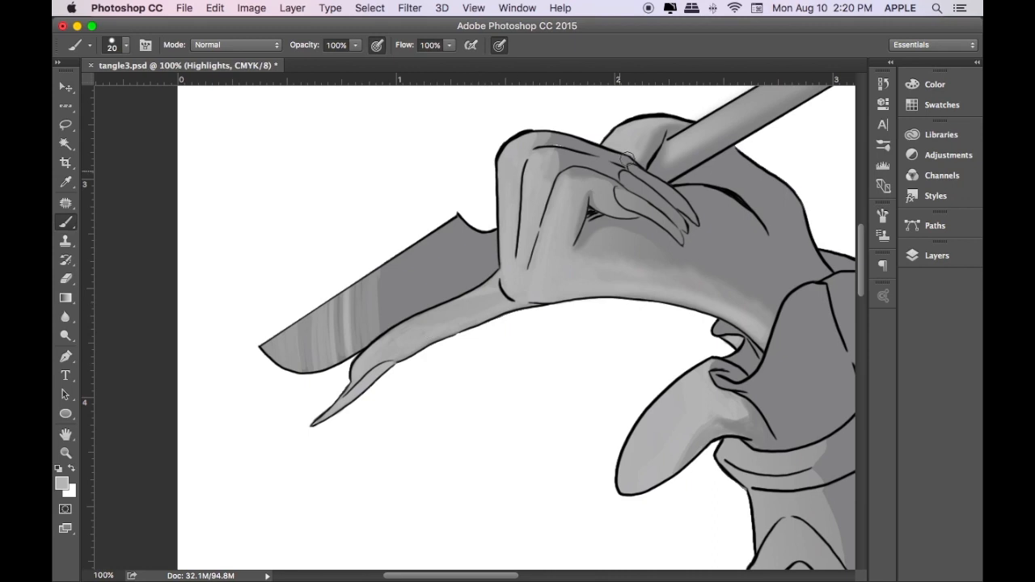
{"action": "left_click_drag", "start_coordinate": [623, 200], "coordinate": [604, 199]}
- Brush a light grey highlight onto the raised arm's cuff fold with a size 35 brush, and soften it with a size 70 Blur
{"action": "key", "text": "super+minus"}
{"action": "key", "text": "super+plus"}
{"action": "key", "text": "bracketright"}
{"action": "key", "text": "bracketright"}
{"action": "key", "text": "bracketright"}
{"action": "mouse_move", "coordinate": [727, 348]}
{"action": "left_mouse_down"}
{"action": "mouse_move", "coordinate": [741, 377]}
{"action": "mouse_move", "coordinate": [745, 333]}
{"action": "mouse_move", "coordinate": [766, 402]}
{"action": "left_mouse_up"}
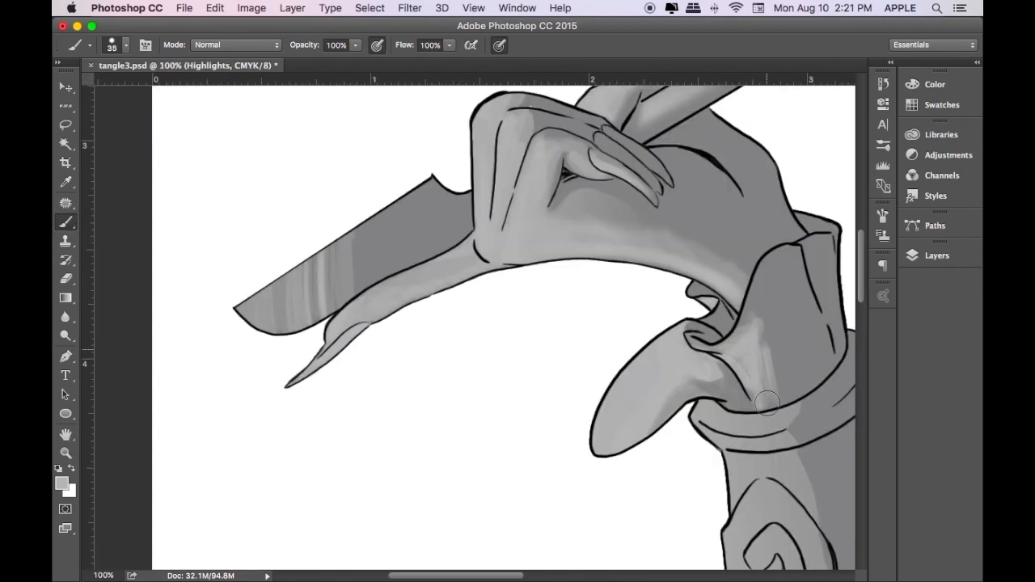
{"action": "left_click", "coordinate": [67, 318]}
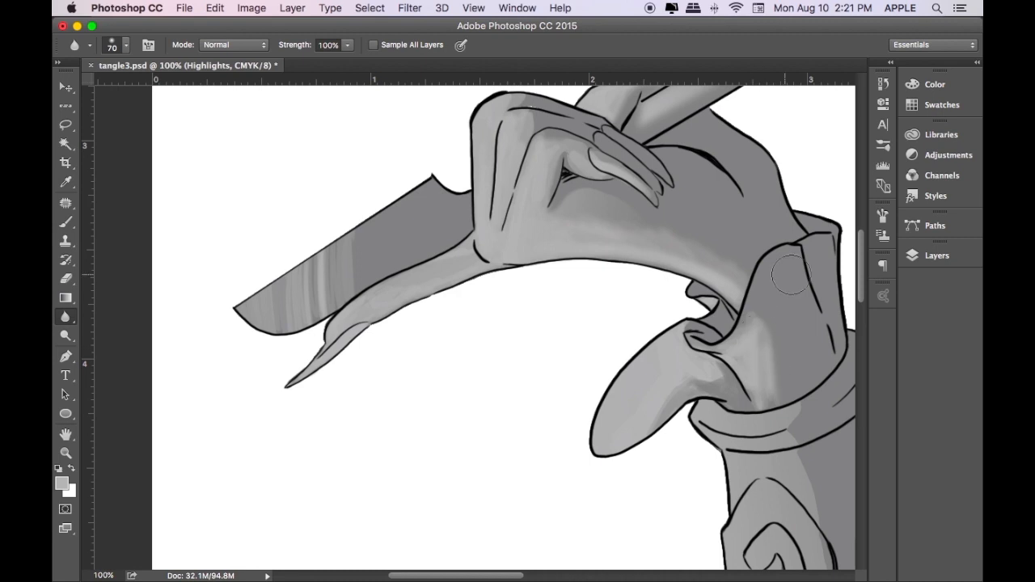
- Brush light grey onto the raised arm's sleeve below the bracer and along the sleeve's upper edge with a size 35 brush
{"action": "key", "text": "super+minus"}
{"action": "key", "text": "super+minus"}
{"action": "key", "text": "super+minus"}
{"action": "key", "text": "super+minus"}
{"action": "key", "text": "super+minus"}
{"action": "key", "text": "super+plus"}
{"action": "key", "text": "super+plus"}
{"action": "left_click_drag", "start_coordinate": [859, 323], "coordinate": [851, 370]}
{"action": "key", "text": "super+plus"}
{"action": "key", "text": "super+plus"}
{"action": "key", "text": "b"}
{"action": "left_click_drag", "start_coordinate": [860, 330], "coordinate": [860, 292]}
{"action": "key", "text": "bracketleft"}
{"action": "left_click_drag", "start_coordinate": [755, 448], "coordinate": [754, 374]}
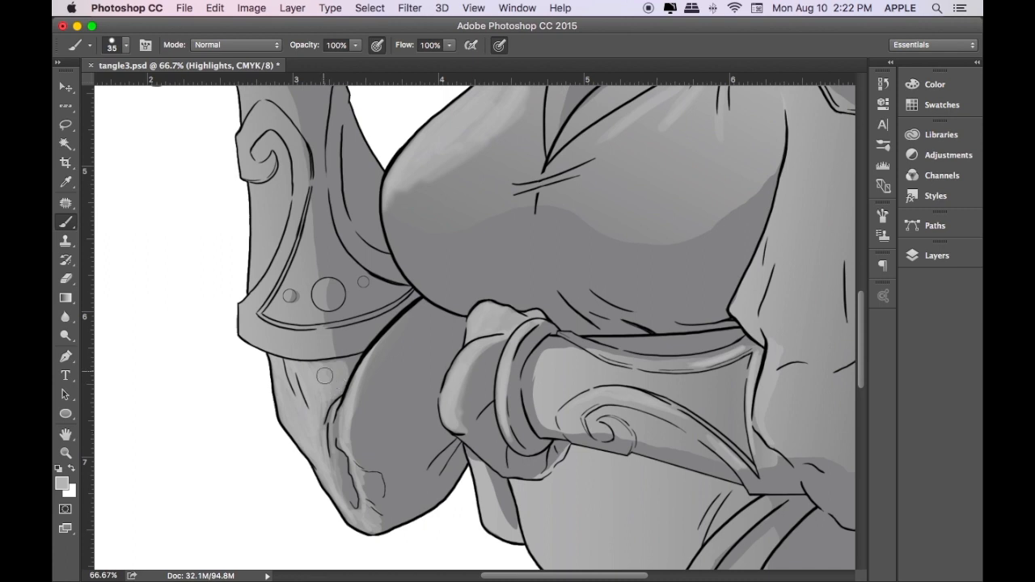
{"action": "left_click_drag", "start_coordinate": [356, 405], "coordinate": [423, 300]}
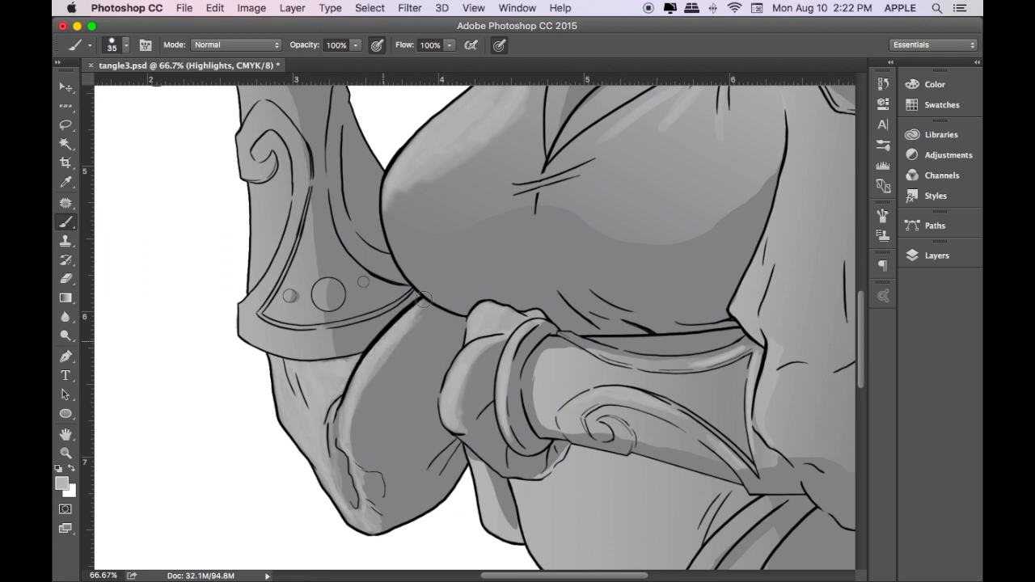
{"action": "left_click_drag", "start_coordinate": [317, 290], "coordinate": [321, 306]}
- Soften the face shading with a size 70 Blur, and brush light grey above the mouth and across the cheek at size 35
{"action": "key", "text": "super+minus"}
{"action": "key", "text": "super+minus"}
{"action": "key", "text": "super+minus"}
{"action": "key", "text": "super+1"}
{"action": "mouse_move", "coordinate": [655, 86]}
{"action": "left_mouse_down"}
{"action": "mouse_move", "coordinate": [655, 213]}
{"action": "mouse_move", "coordinate": [592, 566]}
{"action": "left_mouse_up"}
{"action": "key", "text": "r"}
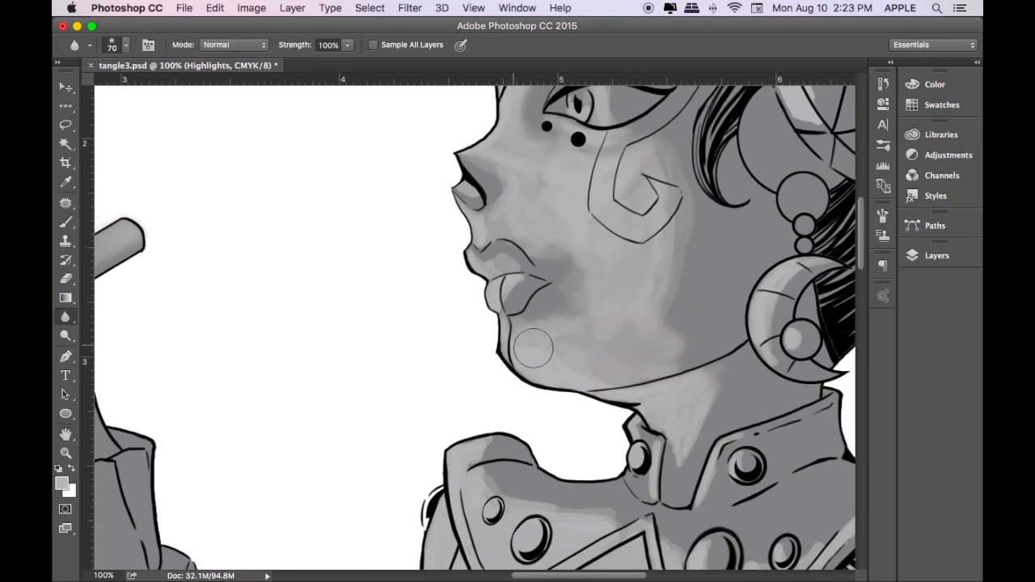
{"action": "key", "text": "b"}
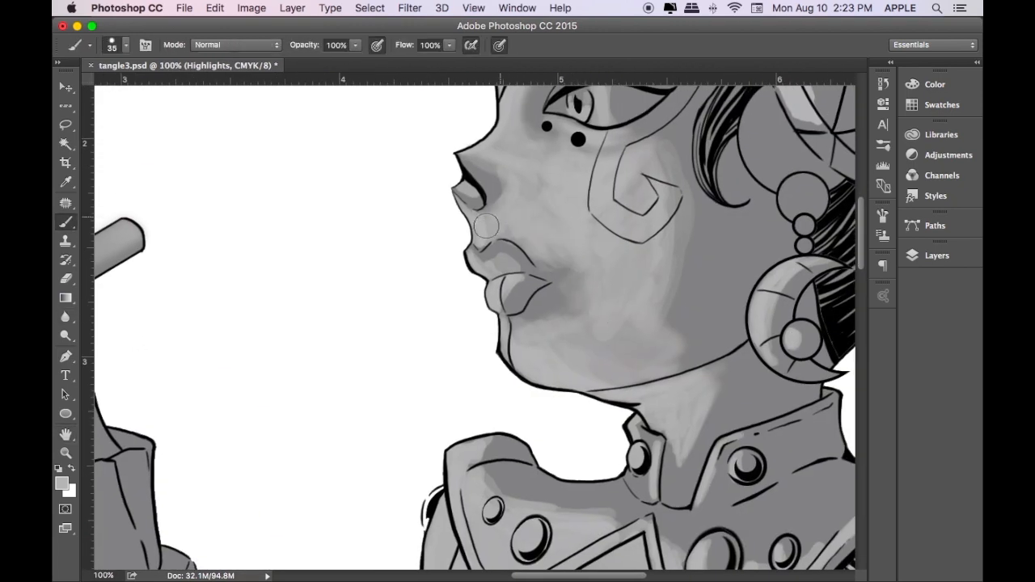
{"action": "left_click_drag", "start_coordinate": [534, 252], "coordinate": [562, 257]}
{"action": "left_click_drag", "start_coordinate": [637, 354], "coordinate": [605, 377]}
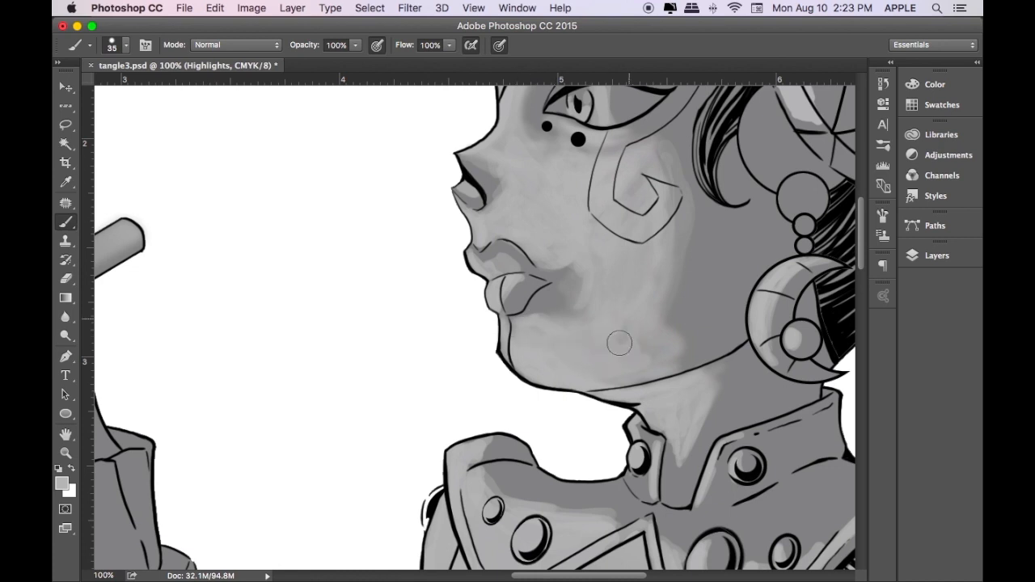
{"action": "left_click_drag", "start_coordinate": [672, 364], "coordinate": [697, 256]}
- Extend the cheek highlight towards the hair with a size 60 brush, and trim its edge with a size 40 Eraser
{"action": "key", "text": "bracketright"}
{"action": "key", "text": "bracketright"}
{"action": "key", "text": "bracketright"}
{"action": "key", "text": "bracketright"}
{"action": "left_click_drag", "start_coordinate": [687, 162], "coordinate": [660, 327]}
{"action": "key", "text": "e"}
{"action": "mouse_move", "coordinate": [700, 242]}
{"action": "left_mouse_down"}
{"action": "mouse_move", "coordinate": [692, 306]}
{"action": "mouse_move", "coordinate": [662, 360]}
{"action": "left_mouse_up"}
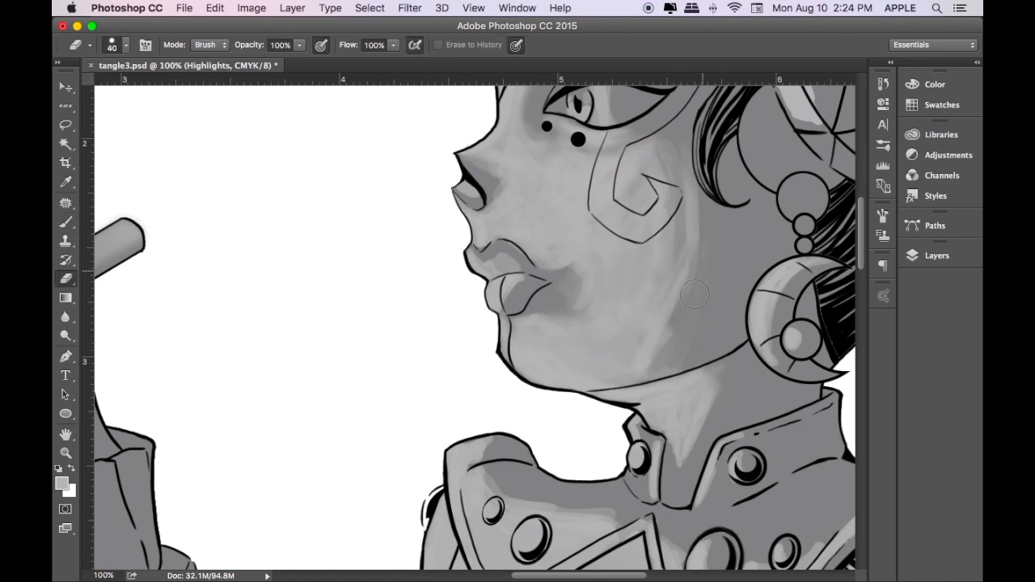
- Brush light grey over the cheek around the face marking with a size 60 brush
{"action": "key", "text": "b"}
{"action": "mouse_move", "coordinate": [685, 234]}
{"action": "left_mouse_down"}
{"action": "mouse_move", "coordinate": [682, 169]}
{"action": "mouse_move", "coordinate": [676, 215]}
{"action": "left_mouse_up"}
{"action": "left_click_drag", "start_coordinate": [671, 252], "coordinate": [672, 169]}
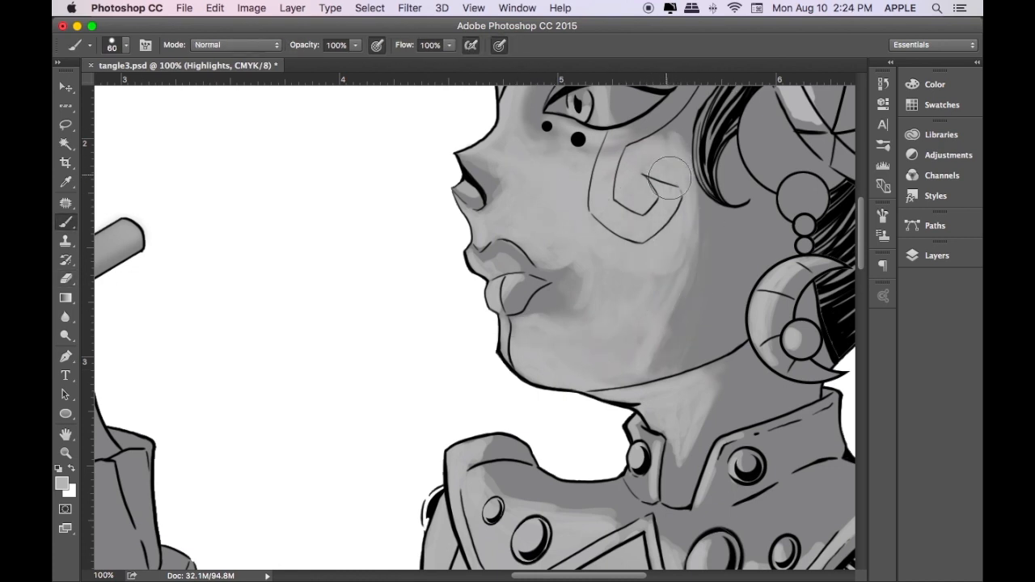
- Brush light grey up the neck from the collar opening towards the jaw with a size 15 brush
{"action": "key", "text": "super+minus"}
{"action": "key", "text": "super+minus"}
{"action": "key", "text": "super+minus"}
{"action": "key", "text": "super+minus"}
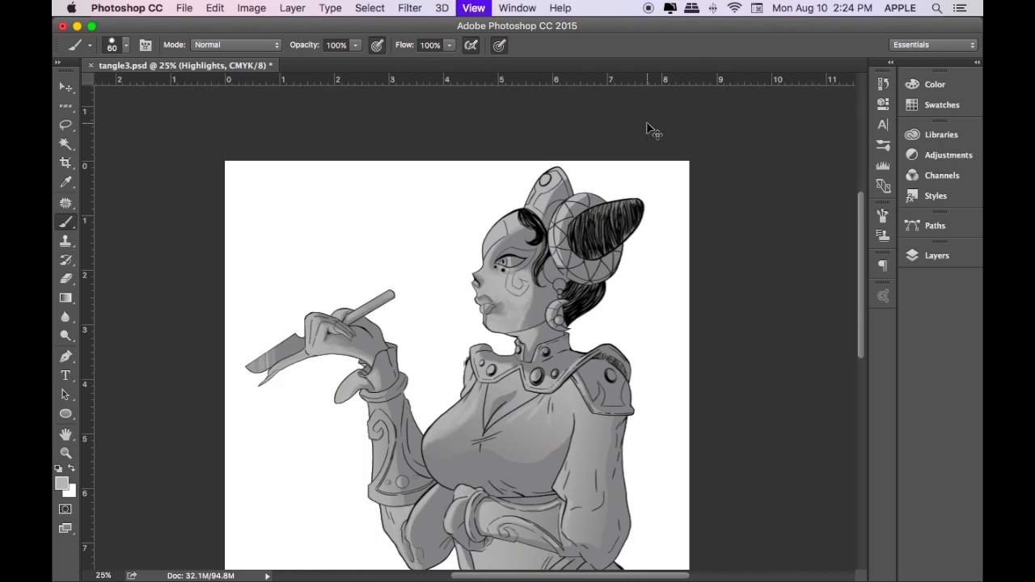
{"action": "key", "text": "super+plus"}
{"action": "key", "text": "super+plus"}
{"action": "key", "text": "super+plus"}
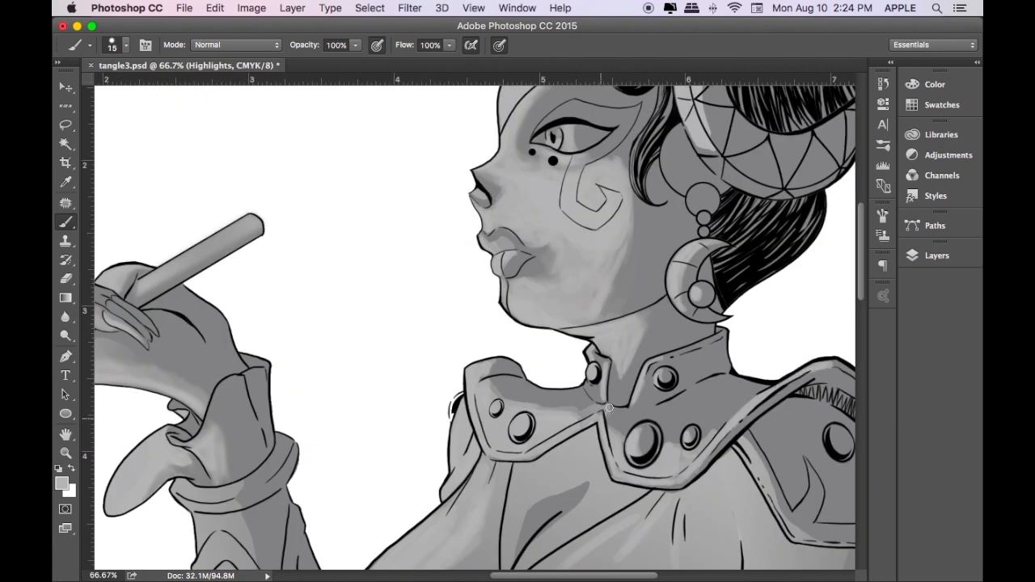
{"action": "left_click_drag", "start_coordinate": [631, 376], "coordinate": [650, 320]}
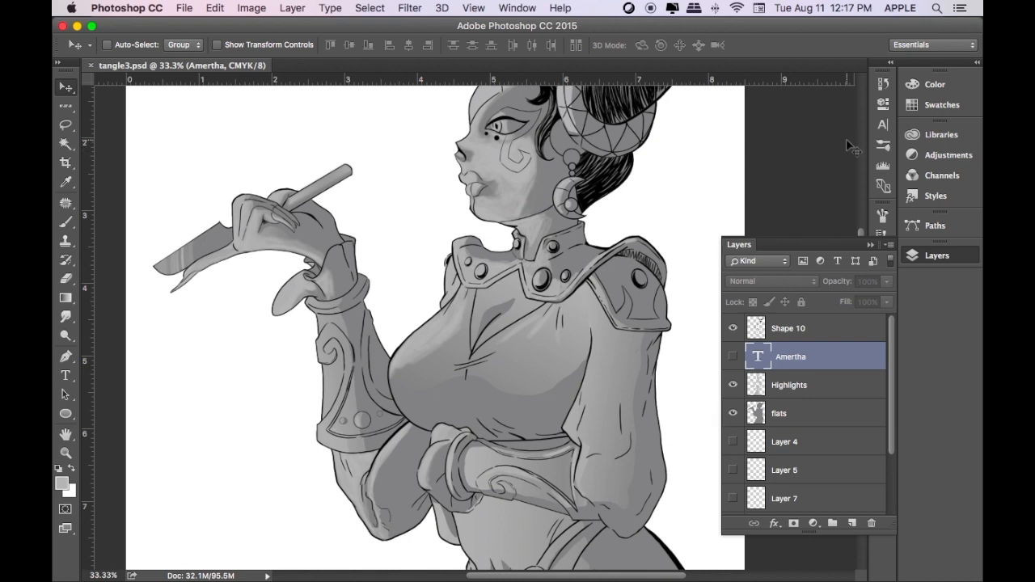
- Select the Highlights layer and brush white along the forehead's front edge and into the iris with a size 10 brush
{"action": "key", "text": "space"}
{"action": "left_click_drag", "start_coordinate": [456, 386], "coordinate": [784, 382]}
{"action": "left_click", "coordinate": [784, 384]}
{"action": "scroll", "coordinate": [482, 182], "scroll_direction": "up", "scroll_amount": 8}
{"action": "left_click", "coordinate": [66, 316]}
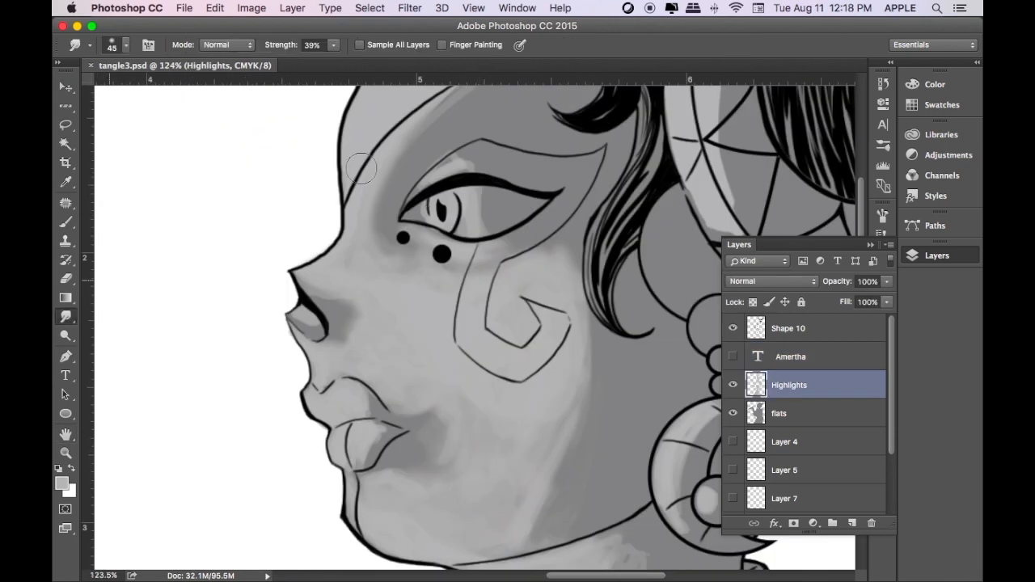
{"action": "key", "text": "space"}
{"action": "left_click_drag", "start_coordinate": [147, 284], "coordinate": [125, 465]}
{"action": "key", "text": "x"}
{"action": "key", "text": "b"}
{"action": "mouse_move", "coordinate": [328, 303]}
{"action": "left_mouse_down"}
{"action": "mouse_move", "coordinate": [409, 201]}
{"action": "mouse_move", "coordinate": [331, 365]}
{"action": "left_mouse_up"}
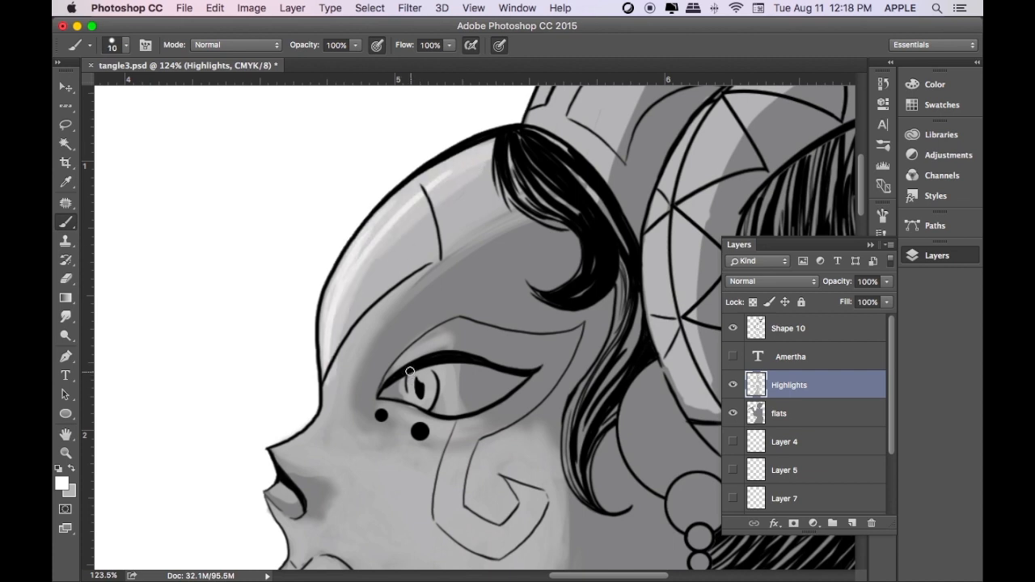
{"action": "mouse_move", "coordinate": [297, 447]}
{"action": "left_mouse_down"}
{"action": "mouse_move", "coordinate": [321, 422]}
{"action": "mouse_move", "coordinate": [324, 433]}
{"action": "mouse_move", "coordinate": [325, 284]}
{"action": "mouse_move", "coordinate": [424, 179]}
{"action": "mouse_move", "coordinate": [494, 145]}
{"action": "left_mouse_up"}
- Brush white onto the headdress's round jewel and along its front edge with a size 10 brush
{"action": "scroll", "coordinate": [480, 185], "scroll_direction": "down", "scroll_amount": 8}
{"action": "scroll", "coordinate": [528, 198], "scroll_direction": "up", "scroll_amount": 10}
{"action": "mouse_move", "coordinate": [528, 220]}
{"action": "left_mouse_down"}
{"action": "mouse_move", "coordinate": [436, 386]}
{"action": "mouse_move", "coordinate": [443, 523]}
{"action": "left_mouse_up"}
{"action": "left_click_drag", "start_coordinate": [275, 273], "coordinate": [226, 367]}
{"action": "mouse_move", "coordinate": [304, 209]}
{"action": "left_mouse_down"}
{"action": "mouse_move", "coordinate": [242, 343]}
{"action": "mouse_move", "coordinate": [327, 173]}
{"action": "mouse_move", "coordinate": [257, 361]}
{"action": "left_mouse_up"}
{"action": "left_click_drag", "start_coordinate": [235, 359], "coordinate": [274, 275]}
{"action": "mouse_move", "coordinate": [344, 194]}
{"action": "left_mouse_down"}
{"action": "mouse_move", "coordinate": [384, 132]}
{"action": "mouse_move", "coordinate": [351, 144]}
{"action": "mouse_move", "coordinate": [404, 139]}
{"action": "mouse_move", "coordinate": [361, 146]}
{"action": "left_mouse_up"}
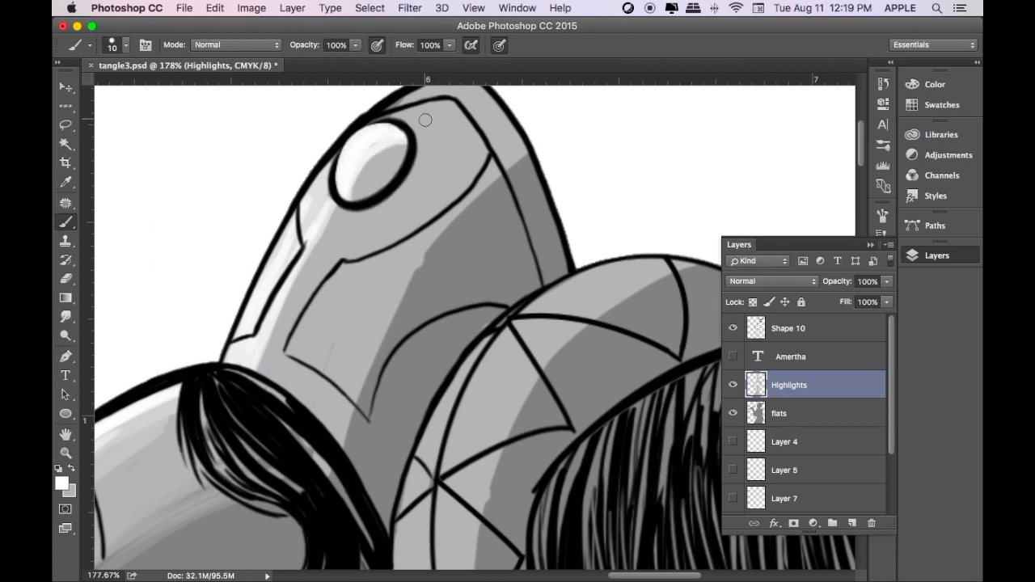
{"action": "left_click_drag", "start_coordinate": [420, 125], "coordinate": [433, 197]}
{"action": "mouse_move", "coordinate": [458, 158]}
{"action": "left_mouse_down"}
{"action": "mouse_move", "coordinate": [423, 186]}
{"action": "mouse_move", "coordinate": [467, 154]}
{"action": "left_mouse_up"}
- Brush white onto the nose bridge and blend it with a size 45 Smudge at 39% strength
{"action": "scroll", "coordinate": [515, 316], "scroll_direction": "down", "scroll_amount": 10}
{"action": "scroll", "coordinate": [485, 418], "scroll_direction": "up", "scroll_amount": 10}
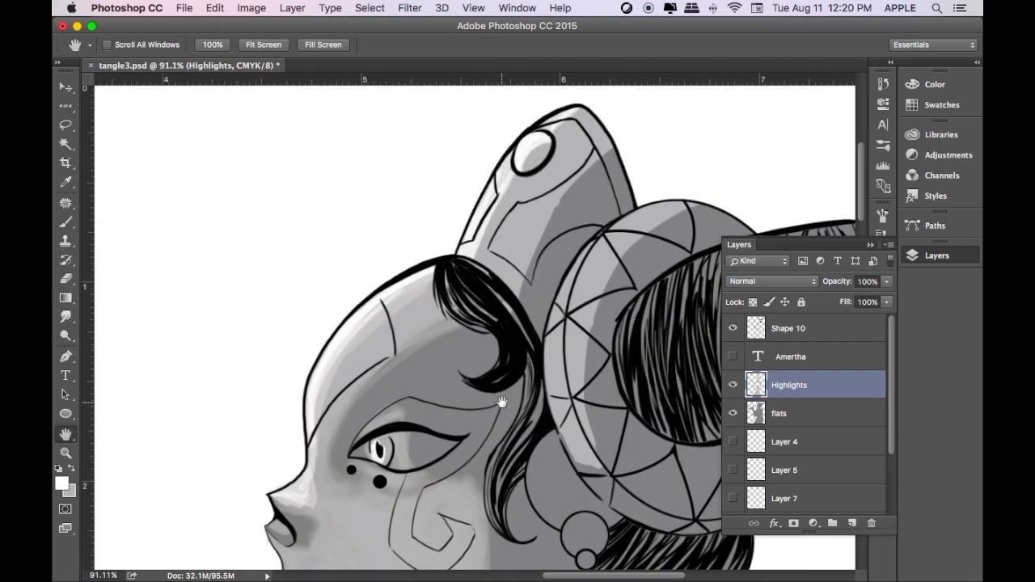
{"action": "left_click_drag", "start_coordinate": [465, 486], "coordinate": [556, 299]}
{"action": "mouse_move", "coordinate": [257, 292]}
{"action": "left_mouse_down"}
{"action": "mouse_move", "coordinate": [218, 311]}
{"action": "mouse_move", "coordinate": [249, 300]}
{"action": "left_mouse_up"}
{"action": "key", "text": "r"}
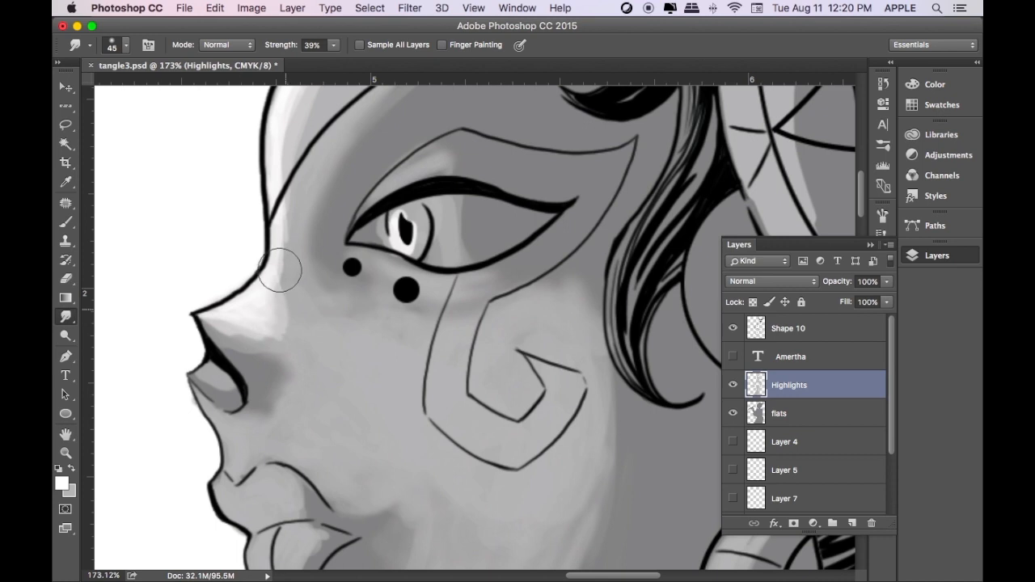
- Lasso a patch of the cheek over the spiral marking, fill it with a white gradient, and deselect it
{"action": "key", "text": "l"}
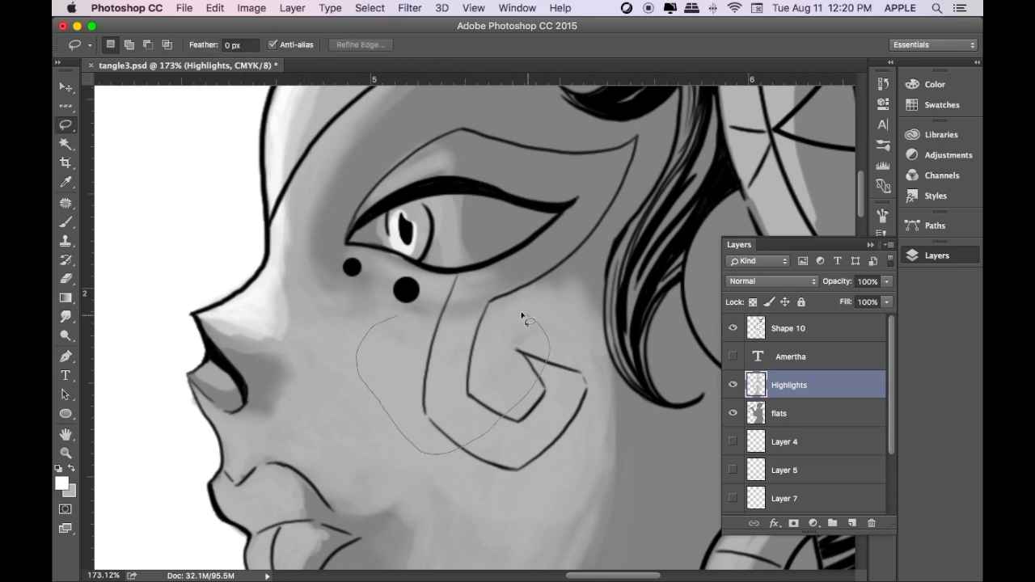
{"action": "left_click_drag", "start_coordinate": [541, 328], "coordinate": [398, 314]}
{"action": "left_click", "coordinate": [66, 297]}
{"action": "left_click_drag", "start_coordinate": [430, 365], "coordinate": [498, 419]}
{"action": "key", "text": "super+d"}
- Sample the light grey and lasso the facing sides of the ear, the earring beads and the hair strands beside them
{"action": "scroll", "coordinate": [510, 342], "scroll_direction": "down", "scroll_amount": 10}
{"action": "scroll", "coordinate": [596, 358], "scroll_direction": "up", "scroll_amount": 5}
{"action": "left_click_drag", "start_coordinate": [597, 358], "coordinate": [592, 443]}
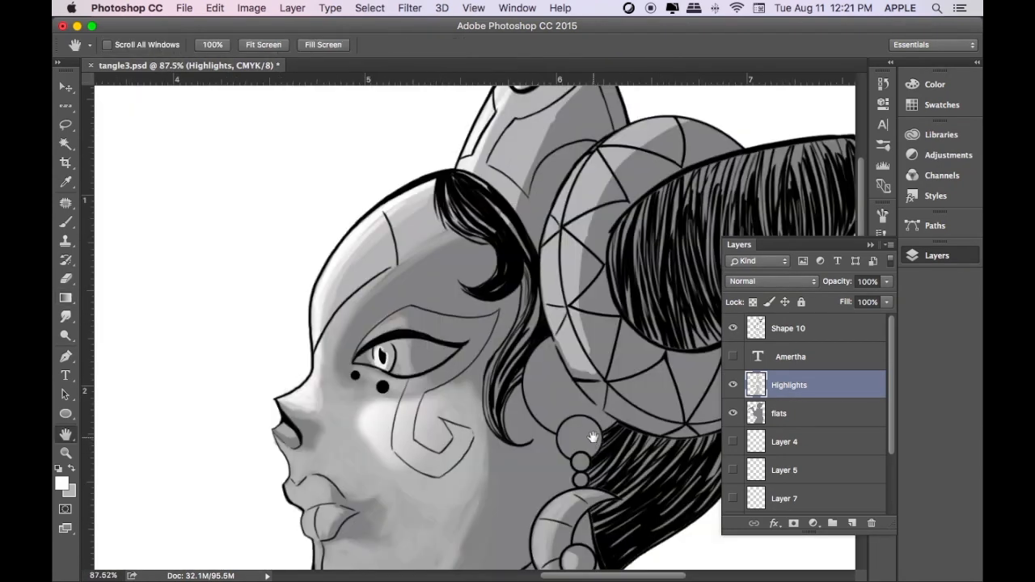
{"action": "scroll", "coordinate": [591, 443], "scroll_direction": "up", "scroll_amount": 5}
{"action": "key", "text": "i"}
{"action": "key", "text": "b"}
{"action": "key", "text": "l"}
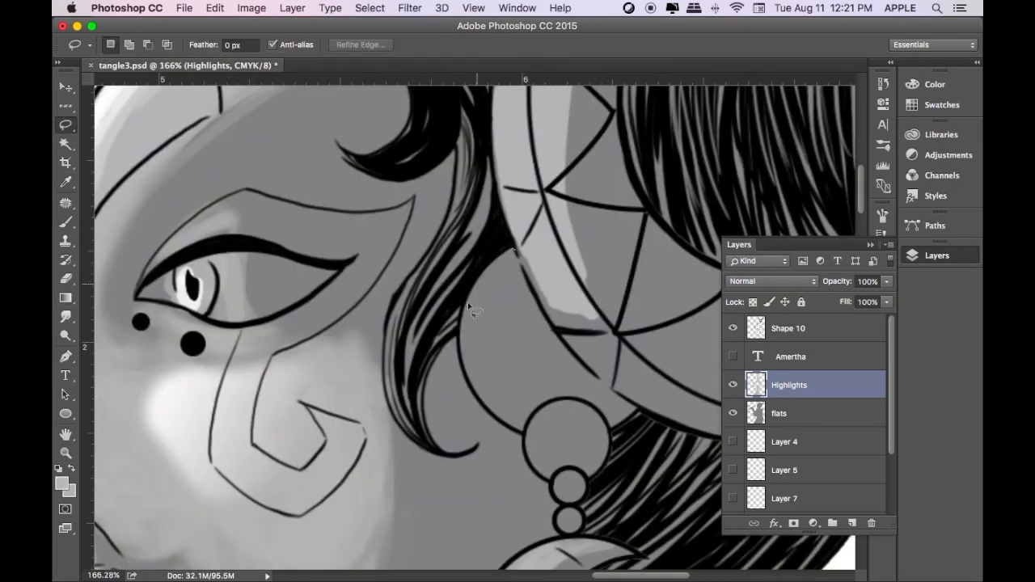
{"action": "left_click_drag", "start_coordinate": [537, 274], "coordinate": [550, 325]}
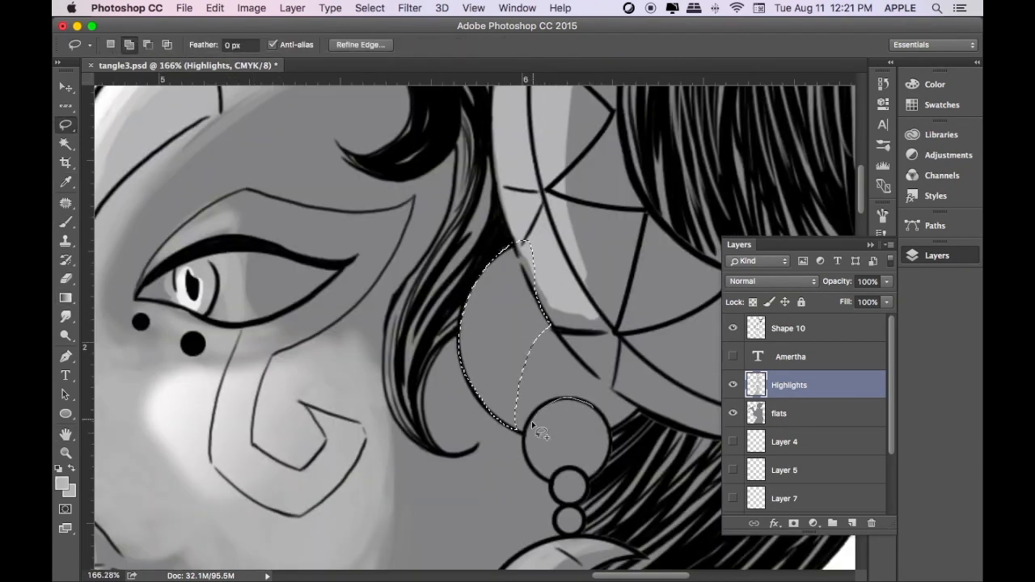
{"action": "left_click_drag", "start_coordinate": [603, 420], "coordinate": [599, 414]}
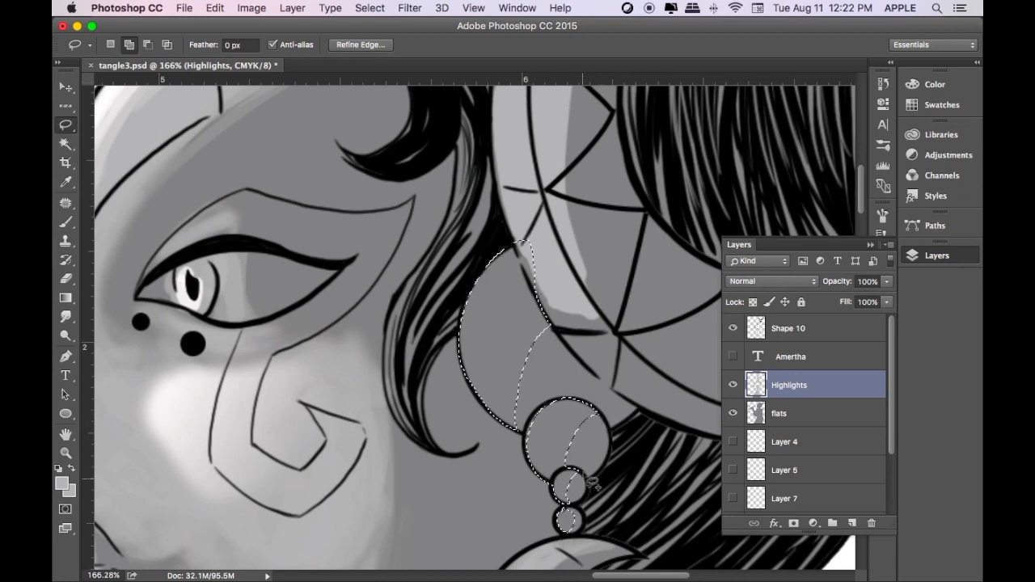
{"action": "mouse_move", "coordinate": [460, 144]}
{"action": "left_mouse_down"}
{"action": "mouse_move", "coordinate": [398, 410]}
{"action": "mouse_move", "coordinate": [412, 432]}
{"action": "left_mouse_up"}
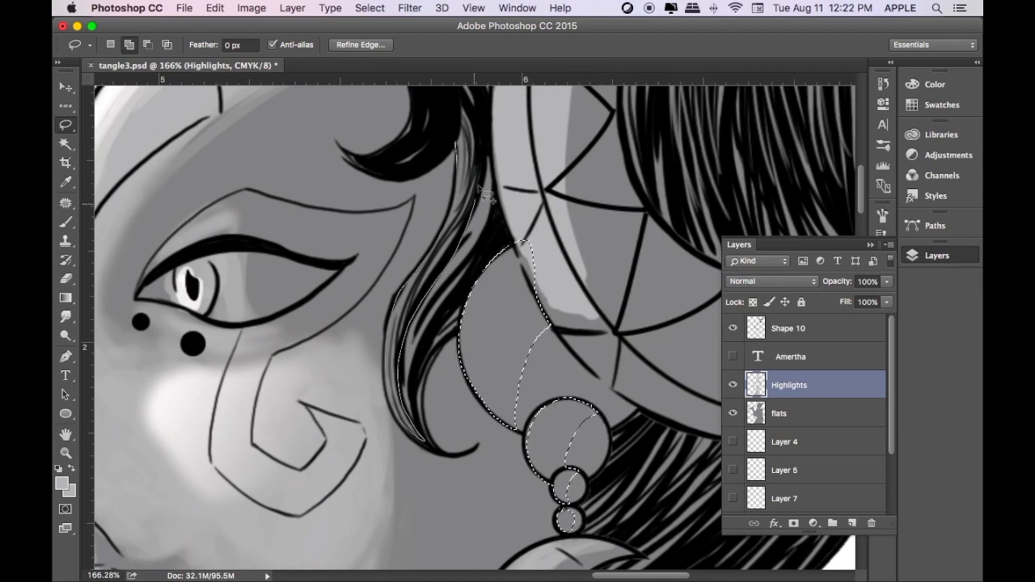
- Feather the ear, bead and hair selection, fill it with the foreground light grey at 100% opacity, and deselect it
{"action": "left_click", "coordinate": [369, 8]}
{"action": "mouse_move", "coordinate": [421, 204]}
{"action": "left_click", "coordinate": [524, 233]}
{"action": "key", "text": "Return"}
{"action": "key", "text": "shift+F5"}
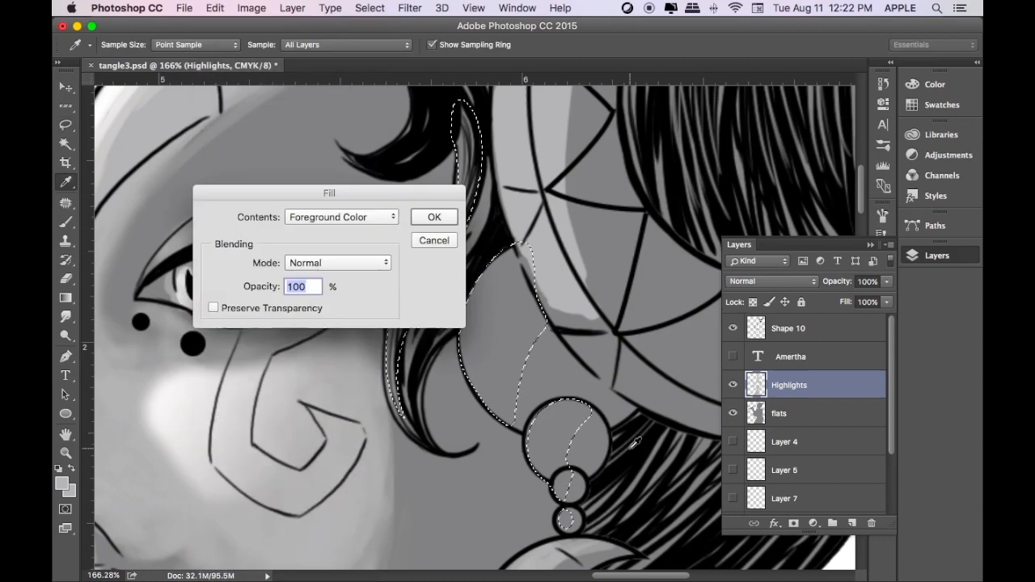
{"action": "key", "text": "Return"}
{"action": "key", "text": "super+d"}
- Make white the foreground colour and lasso highlight patches on the neck, chin and lips
{"action": "key", "text": "super+minus"}
{"action": "key", "text": "super+minus"}
{"action": "key", "text": "super+minus"}
{"action": "key", "text": "super+minus"}
{"action": "key", "text": "super+minus"}
{"action": "key", "text": "super+minus"}
{"action": "key", "text": "super+1"}
{"action": "key", "text": "h"}
{"action": "left_click_drag", "start_coordinate": [663, 121], "coordinate": [594, 316]}
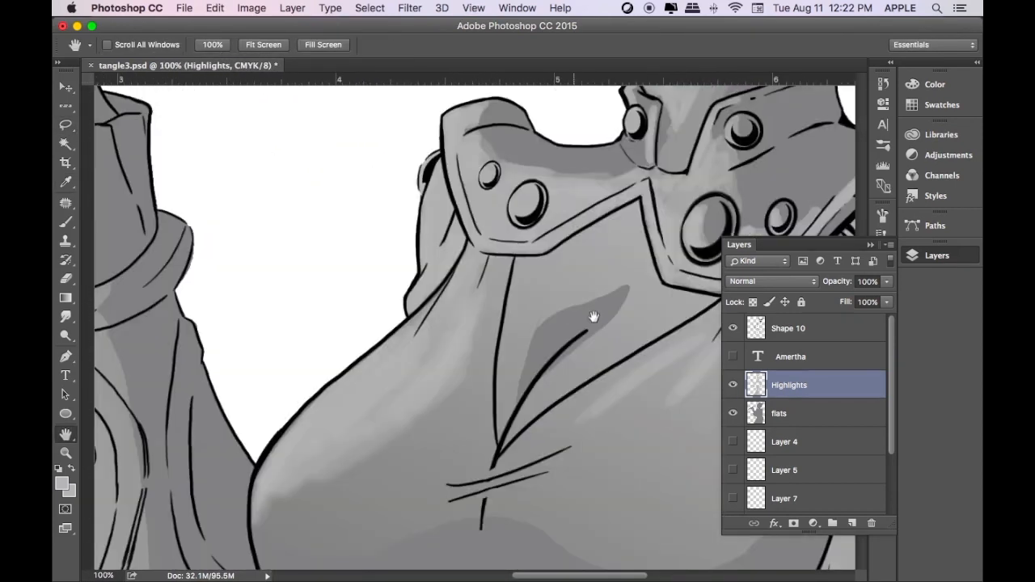
{"action": "left_click_drag", "start_coordinate": [679, 161], "coordinate": [499, 326]}
{"action": "key", "text": "d"}
{"action": "left_click", "coordinate": [73, 468]}
{"action": "mouse_move", "coordinate": [506, 199]}
{"action": "left_mouse_down"}
{"action": "mouse_move", "coordinate": [459, 350]}
{"action": "mouse_move", "coordinate": [423, 375]}
{"action": "left_mouse_up"}
{"action": "key", "text": "l"}
{"action": "key", "text": "shift"}
{"action": "mouse_move", "coordinate": [289, 292]}
{"action": "left_mouse_down"}
{"action": "mouse_move", "coordinate": [349, 311]}
{"action": "mouse_move", "coordinate": [289, 317]}
{"action": "left_mouse_up"}
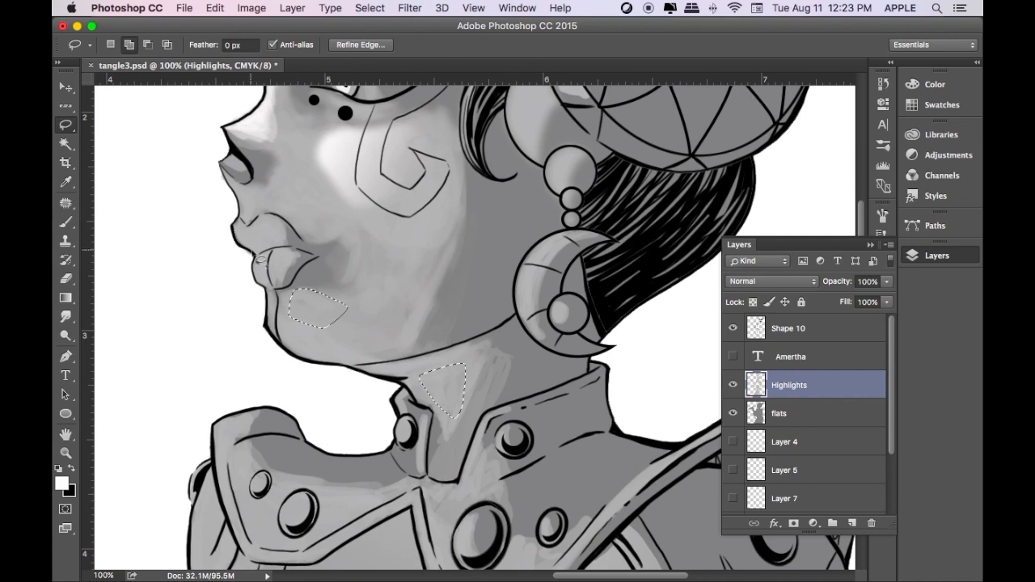
{"action": "mouse_move", "coordinate": [283, 247]}
{"action": "left_mouse_down"}
{"action": "mouse_move", "coordinate": [255, 256]}
{"action": "mouse_move", "coordinate": [267, 240]}
{"action": "mouse_move", "coordinate": [262, 223]}
{"action": "left_mouse_up"}
{"action": "key", "text": "shift"}
- Feather the neck, chin and lip selections, fill them with white, and deselect them
{"action": "left_click", "coordinate": [369, 8]}
{"action": "mouse_move", "coordinate": [388, 203]}
{"action": "left_click", "coordinate": [525, 267]}
{"action": "key", "text": "Return"}
{"action": "left_click", "coordinate": [215, 8]}
{"action": "left_click", "coordinate": [227, 243]}
{"action": "key", "text": "Return"}
{"action": "key", "text": "super+d"}
- Brush white onto the nose bridge and the skin below the inner corner of the eye with a size 20 brush
{"action": "key", "text": "super+minus"}
{"action": "key", "text": "super+minus"}
{"action": "key", "text": "super+minus"}
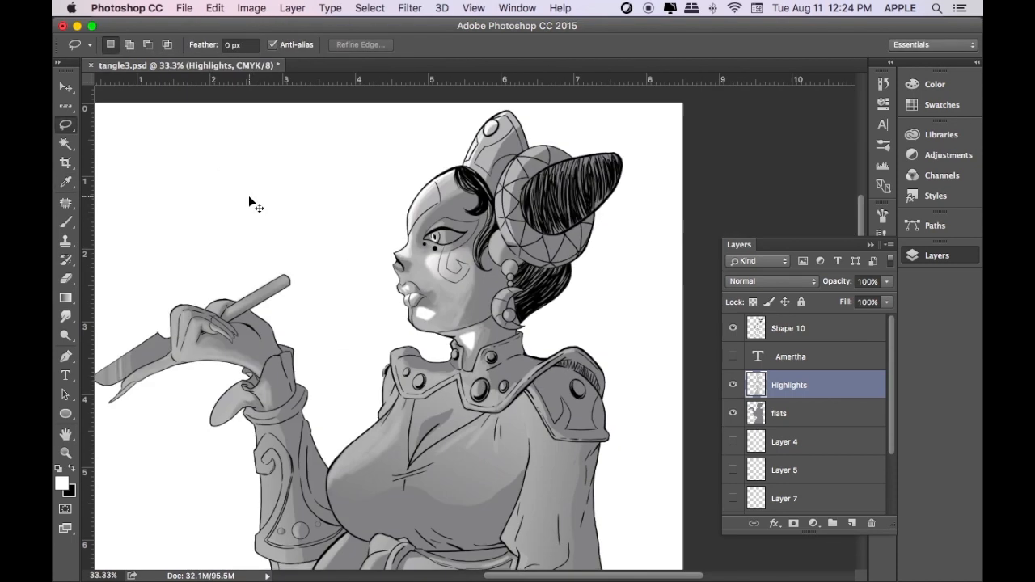
{"action": "key", "text": "super+plus"}
{"action": "key", "text": "super+plus"}
{"action": "key", "text": "super+plus"}
{"action": "key", "text": "super+plus"}
{"action": "key", "text": "space"}
{"action": "key", "text": "super+minus"}
{"action": "key", "text": "super+minus"}
{"action": "key", "text": "super+minus"}
{"action": "mouse_move", "coordinate": [660, 213]}
{"action": "left_mouse_down"}
{"action": "mouse_move", "coordinate": [476, 359]}
{"action": "mouse_move", "coordinate": [566, 261]}
{"action": "mouse_move", "coordinate": [511, 251]}
{"action": "left_mouse_up"}
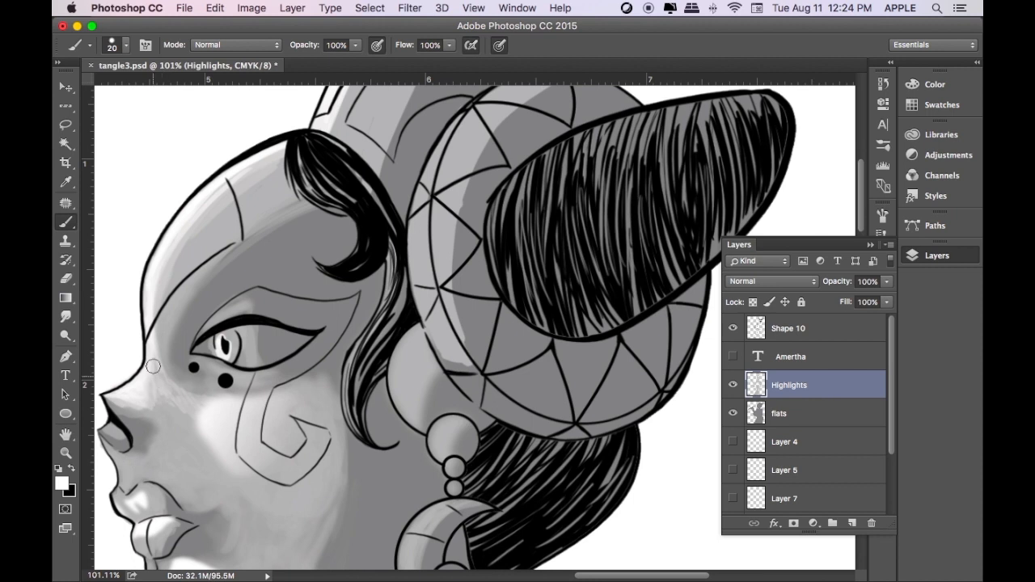
{"action": "mouse_move", "coordinate": [144, 385]}
{"action": "left_mouse_down"}
{"action": "mouse_move", "coordinate": [181, 365]}
{"action": "mouse_move", "coordinate": [167, 255]}
{"action": "left_mouse_up"}
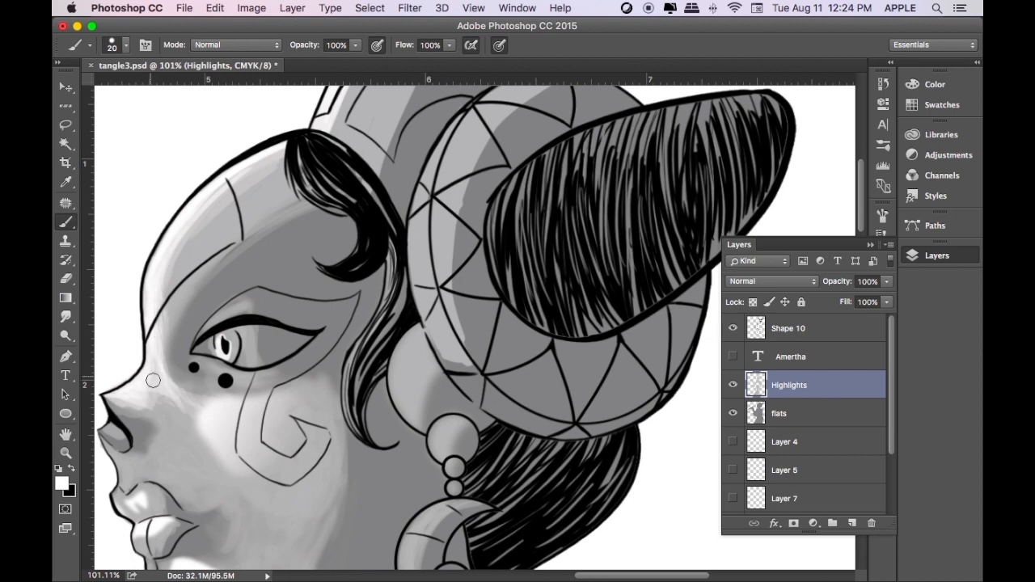
{"action": "left_click_drag", "start_coordinate": [181, 397], "coordinate": [198, 402]}
- Blend the white highlights across the nose bridge and upper cheek with Smudge at 39% strength, enlarging it to size 70
{"action": "left_click", "coordinate": [67, 316]}
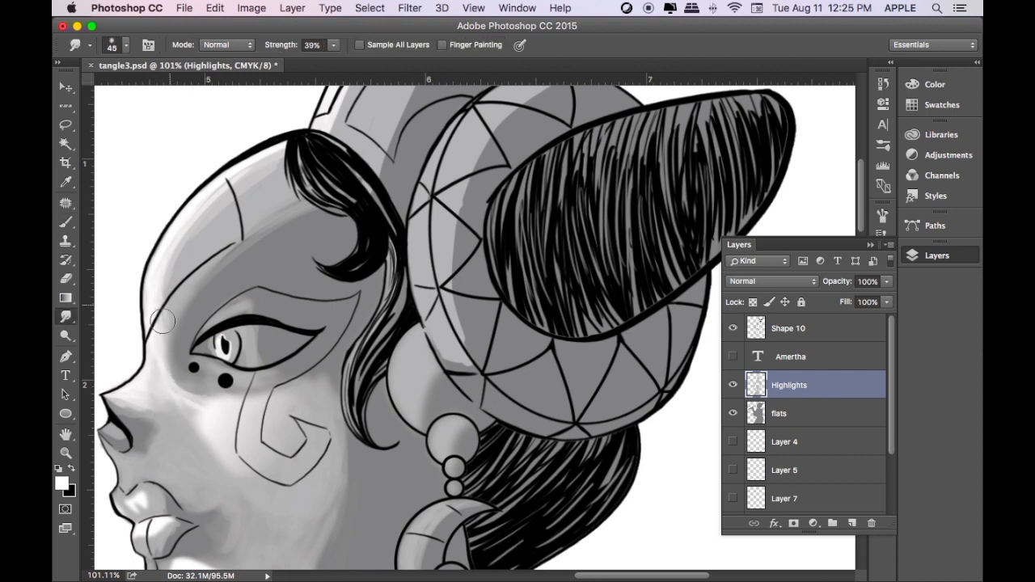
{"action": "key", "text": "super+minus"}
{"action": "key", "text": "super+minus"}
{"action": "key", "text": "super+minus"}
{"action": "key", "text": "super+plus"}
{"action": "key", "text": "super+plus"}
{"action": "key", "text": "bracketright"}
{"action": "key", "text": "bracketright"}
{"action": "key", "text": "bracketright"}
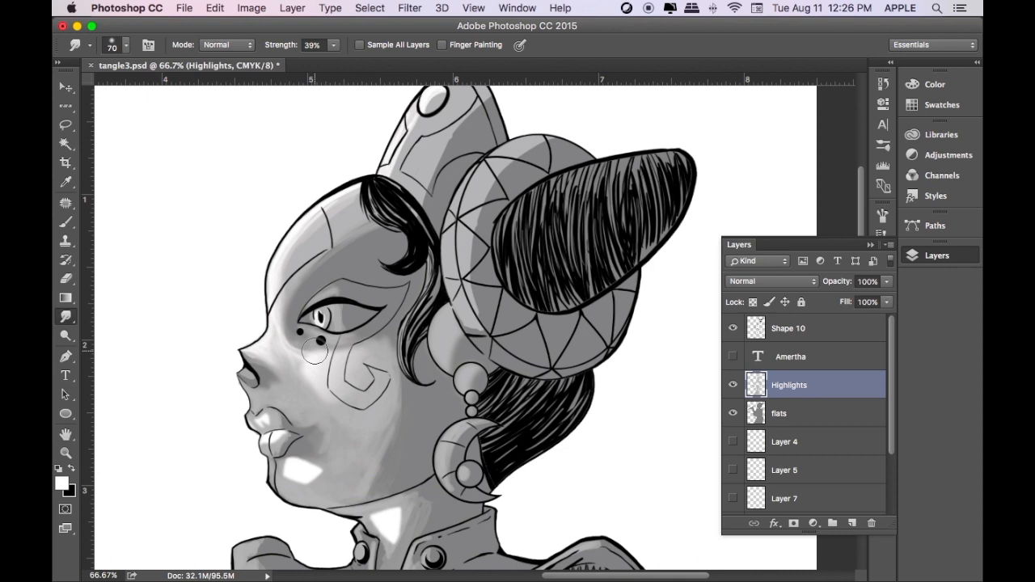
{"action": "scroll", "coordinate": [314, 351], "scroll_direction": "down", "scroll_amount": 5}
{"action": "scroll", "coordinate": [315, 351], "scroll_direction": "left", "scroll_amount": 2}
{"action": "key", "text": "super+Tab"}
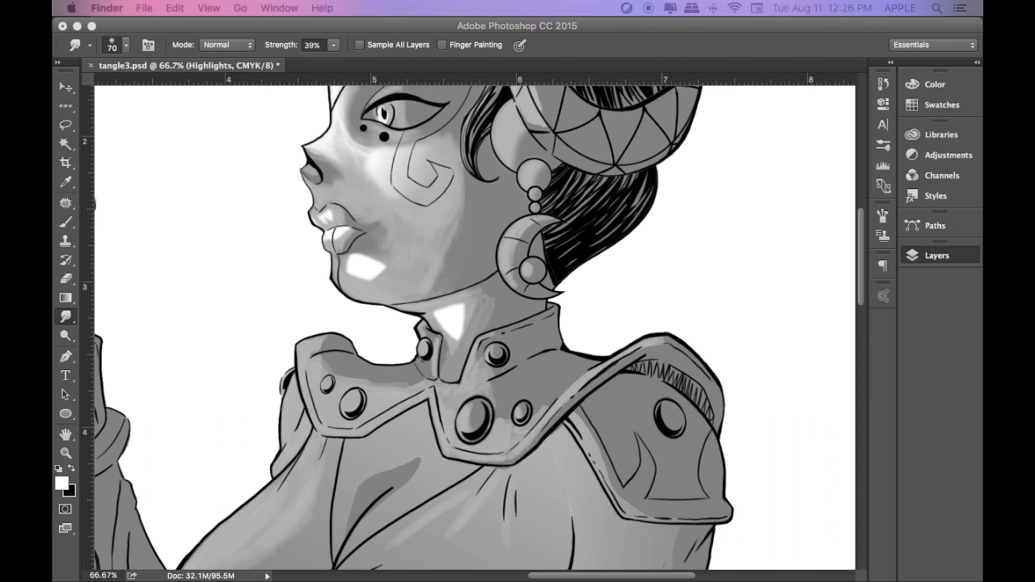
{"action": "left_click", "coordinate": [359, 26]}
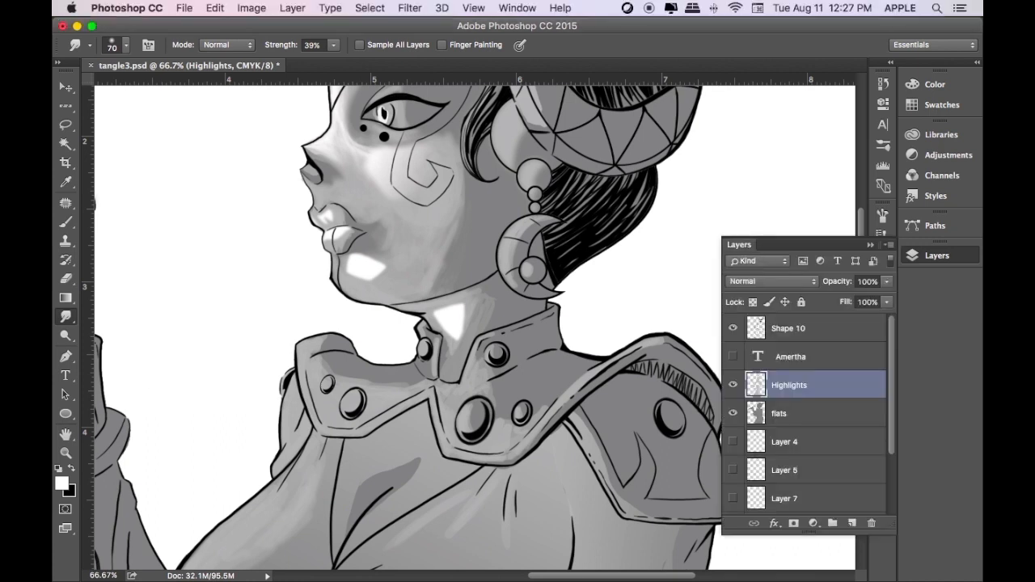
- Lasso the skin beneath the eye around the larger dot, apply white-to-transparent gradients to it, and deselect it
{"action": "key", "text": "super+plus"}
{"action": "key", "text": "super+plus"}
{"action": "key", "text": "super+plus"}
{"action": "scroll", "coordinate": [406, 166], "scroll_direction": "up", "scroll_amount": 10}
{"action": "scroll", "coordinate": [407, 167], "scroll_direction": "left", "scroll_amount": 4}
{"action": "left_click", "coordinate": [66, 124]}
{"action": "left_click_drag", "start_coordinate": [326, 292], "coordinate": [404, 300]}
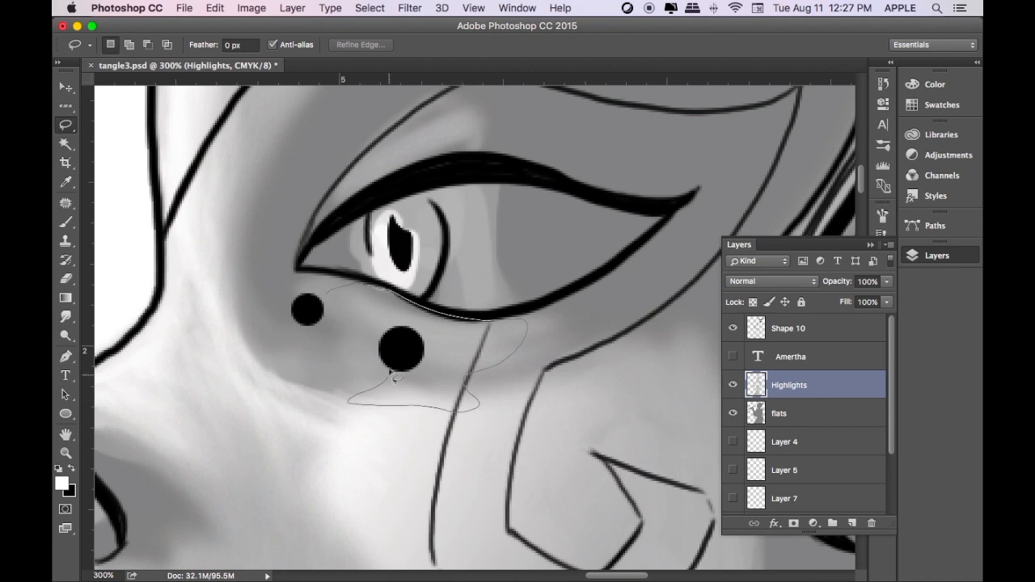
{"action": "left_click_drag", "start_coordinate": [385, 385], "coordinate": [321, 300]}
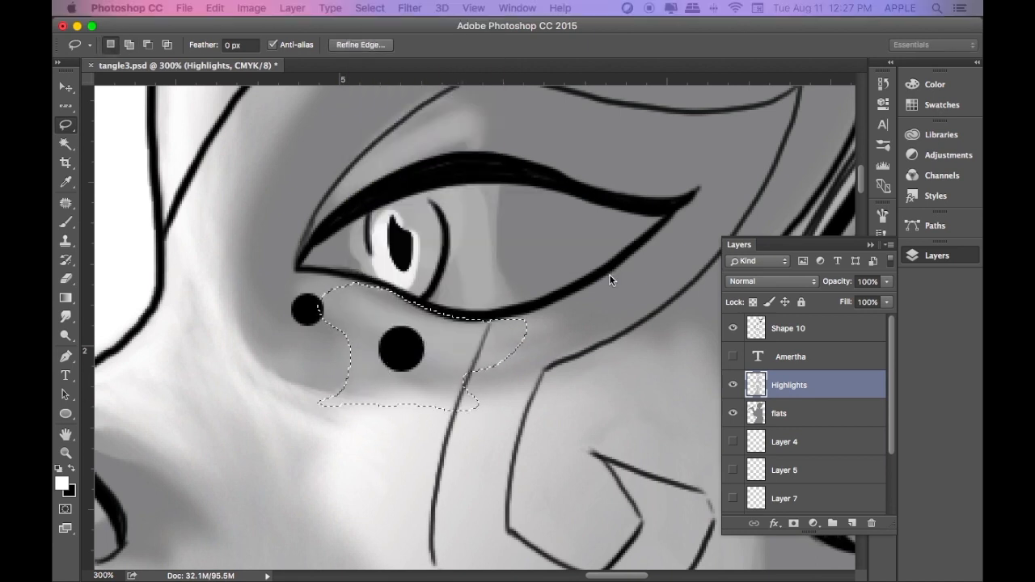
{"action": "key", "text": "g"}
{"action": "left_click_drag", "start_coordinate": [506, 354], "coordinate": [380, 348]}
{"action": "left_click_drag", "start_coordinate": [493, 376], "coordinate": [368, 339]}
{"action": "key", "text": "super+d"}
- Blend the shading around the inner corner of the eye and the smaller dot with a size 35 Smudge
{"action": "scroll", "coordinate": [306, 307], "scroll_direction": "down", "scroll_amount": 3}
{"action": "scroll", "coordinate": [295, 319], "scroll_direction": "up", "scroll_amount": 3}
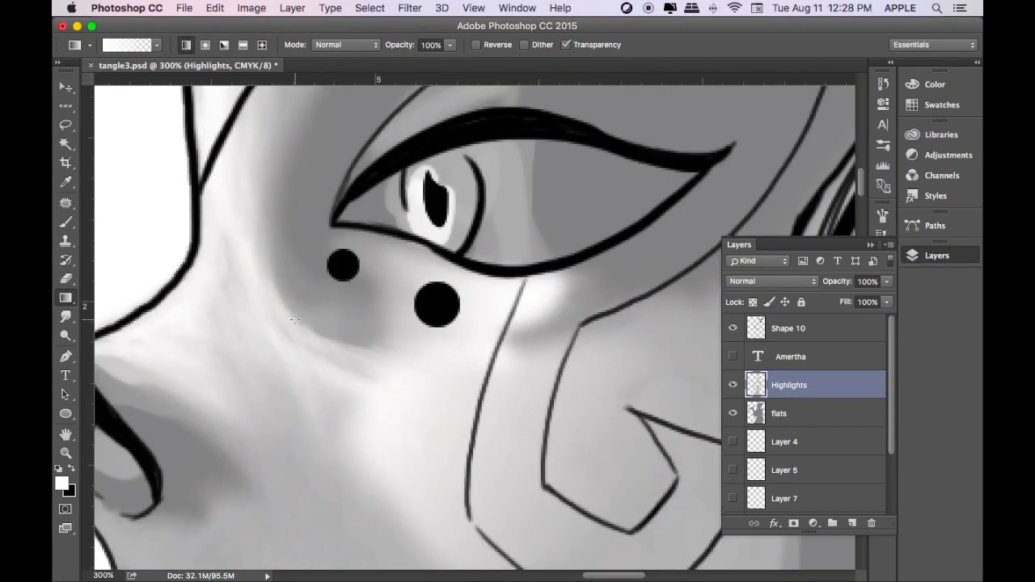
{"action": "key", "text": "r"}
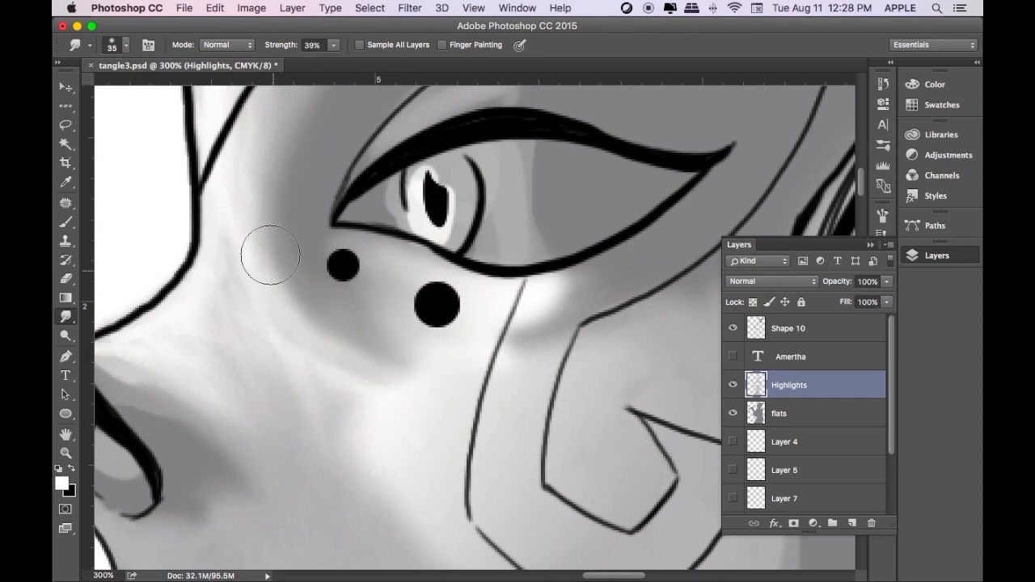
{"action": "key", "text": "super+minus"}
{"action": "key", "text": "super+minus"}
{"action": "key", "text": "super+minus"}
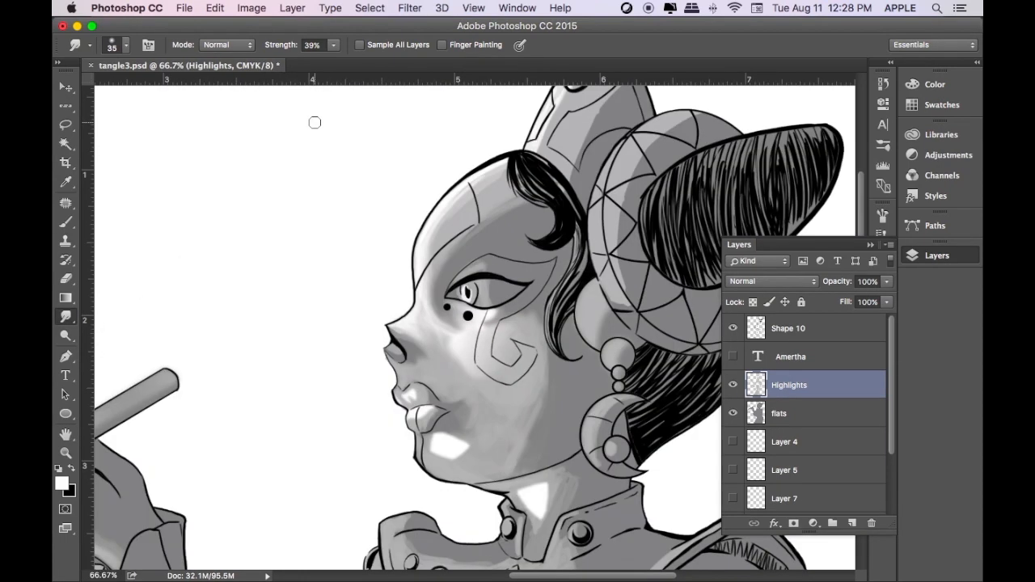
{"action": "key", "text": "super+Tab"}
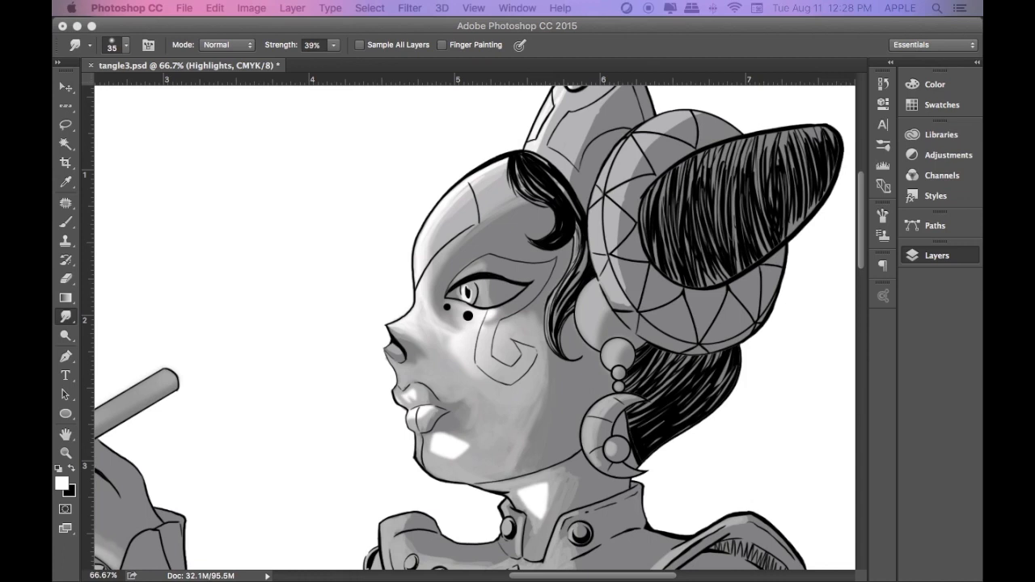
{"action": "key", "text": "super+Tab"}
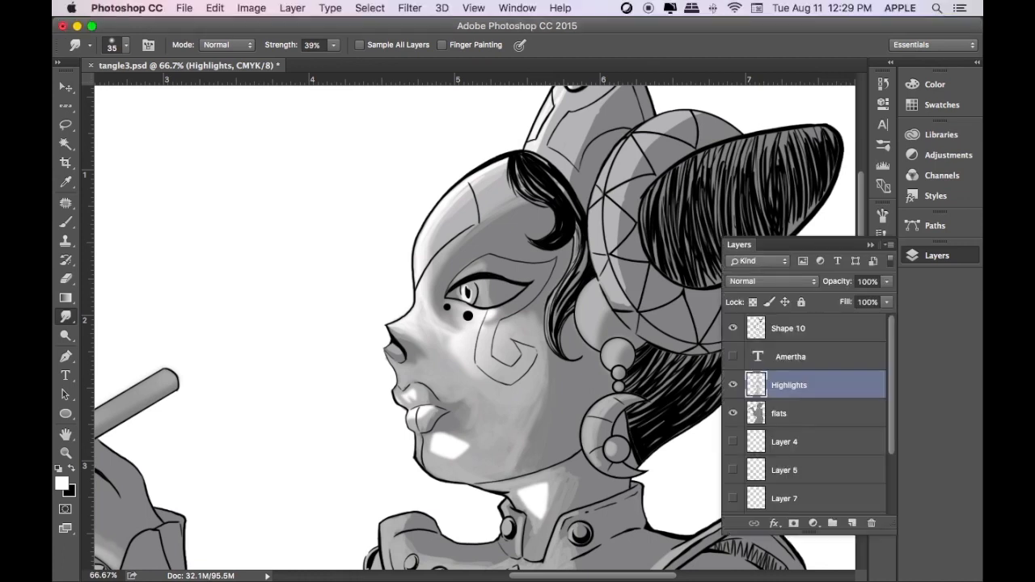
- Brush white along the collar's curved border towards the near shoulder with a size 15 brush
{"action": "left_click", "coordinate": [870, 244]}
{"action": "left_click_drag", "start_coordinate": [861, 244], "coordinate": [862, 306]}
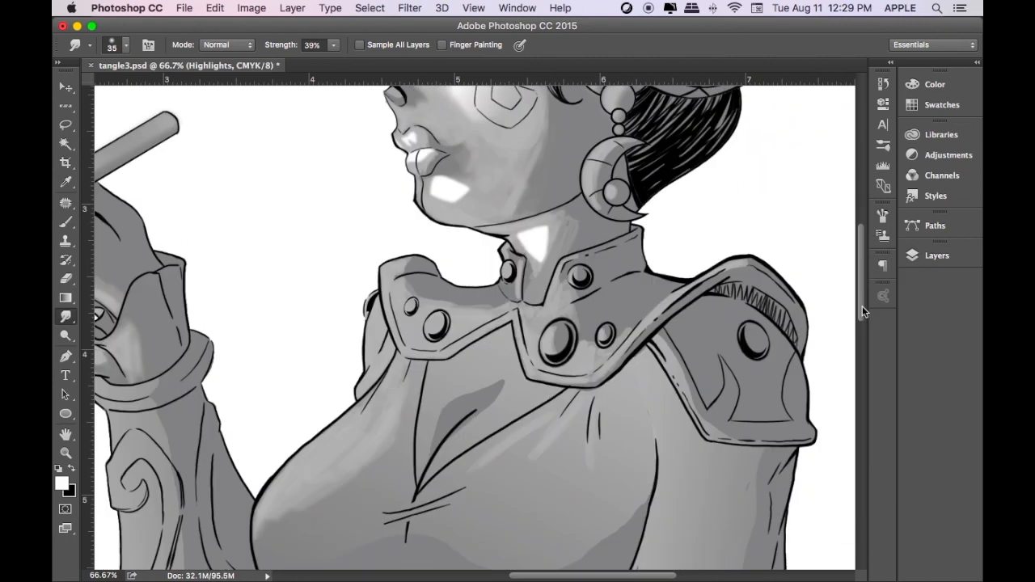
{"action": "left_click_drag", "start_coordinate": [678, 301], "coordinate": [931, 261]}
{"action": "key", "text": "b"}
{"action": "left_click_drag", "start_coordinate": [558, 402], "coordinate": [689, 273]}
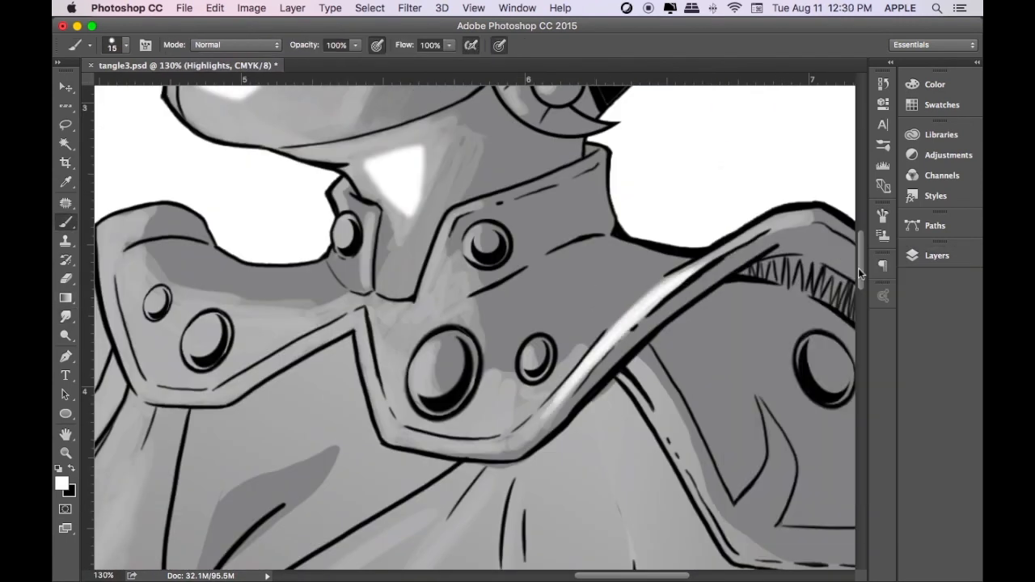
- Brush a thin white line down the shoulder guard's inner border with a size 8 brush
{"action": "left_click_drag", "start_coordinate": [858, 268], "coordinate": [859, 271]}
{"action": "key", "text": "bracketleft"}
{"action": "key", "text": "bracketleft"}
{"action": "key", "text": "bracketleft"}
{"action": "key", "text": "bracketleft"}
{"action": "left_click_drag", "start_coordinate": [715, 489], "coordinate": [752, 529]}
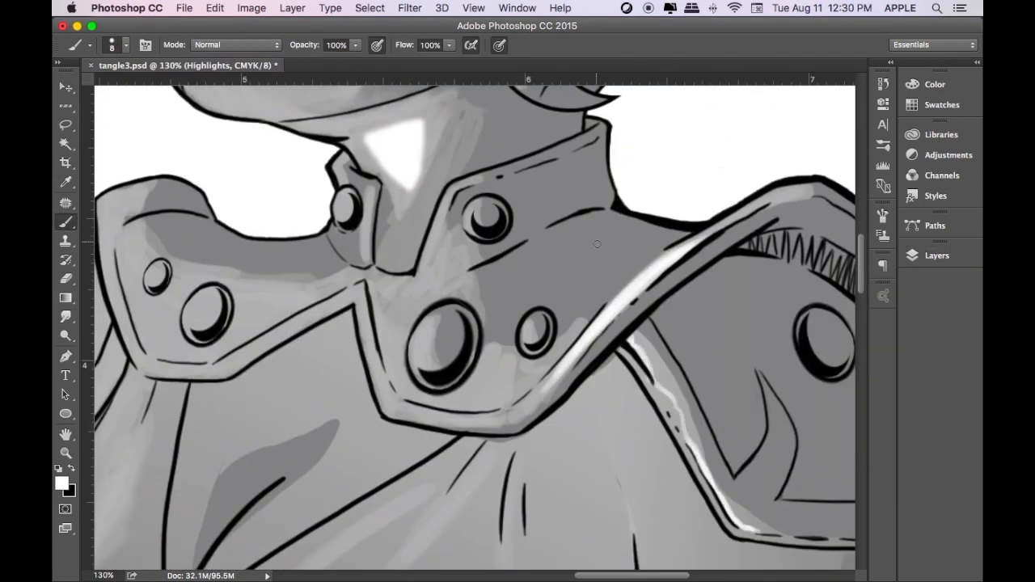
- Step back through the history states and repaint the white line along the shoulder guard's inner border
{"action": "left_click", "coordinate": [883, 84]}
{"action": "left_click", "coordinate": [819, 121]}
{"action": "scroll", "coordinate": [816, 122], "scroll_direction": "up", "scroll_amount": 1}
{"action": "left_click", "coordinate": [812, 124]}
{"action": "scroll", "coordinate": [783, 125], "scroll_direction": "up", "scroll_amount": 3}
{"action": "left_click", "coordinate": [818, 105]}
{"action": "left_click", "coordinate": [823, 121]}
{"action": "mouse_move", "coordinate": [619, 347]}
{"action": "left_mouse_down"}
{"action": "mouse_move", "coordinate": [701, 480]}
{"action": "mouse_move", "coordinate": [792, 540]}
{"action": "left_mouse_up"}
- Brush white along the crescent earring's outer curve and onto its round bead with a size 8 brush
{"action": "left_click", "coordinate": [883, 84]}
{"action": "left_click", "coordinate": [859, 182]}
{"action": "mouse_move", "coordinate": [502, 328]}
{"action": "left_mouse_down"}
{"action": "mouse_move", "coordinate": [540, 226]}
{"action": "mouse_move", "coordinate": [570, 215]}
{"action": "mouse_move", "coordinate": [499, 301]}
{"action": "left_mouse_up"}
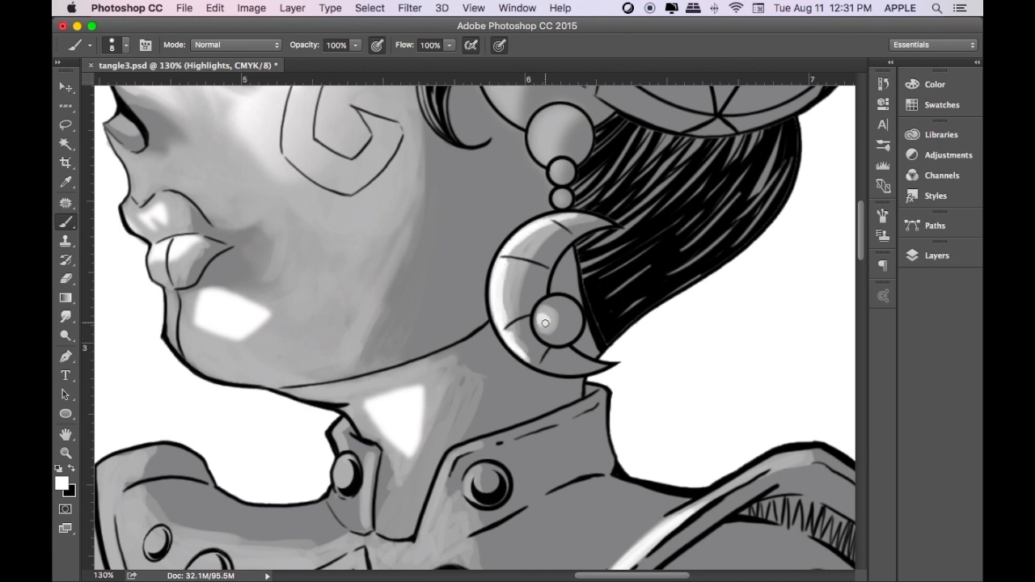
- Lasso the facet slivers along the front edge of the round hair ornament and fill them with white
{"action": "scroll", "coordinate": [540, 319], "scroll_direction": "up", "scroll_amount": 5}
{"action": "mouse_move", "coordinate": [502, 267]}
{"action": "left_mouse_down"}
{"action": "mouse_move", "coordinate": [488, 210]}
{"action": "mouse_move", "coordinate": [509, 149]}
{"action": "mouse_move", "coordinate": [500, 172]}
{"action": "left_mouse_up"}
{"action": "key", "text": "super+0"}
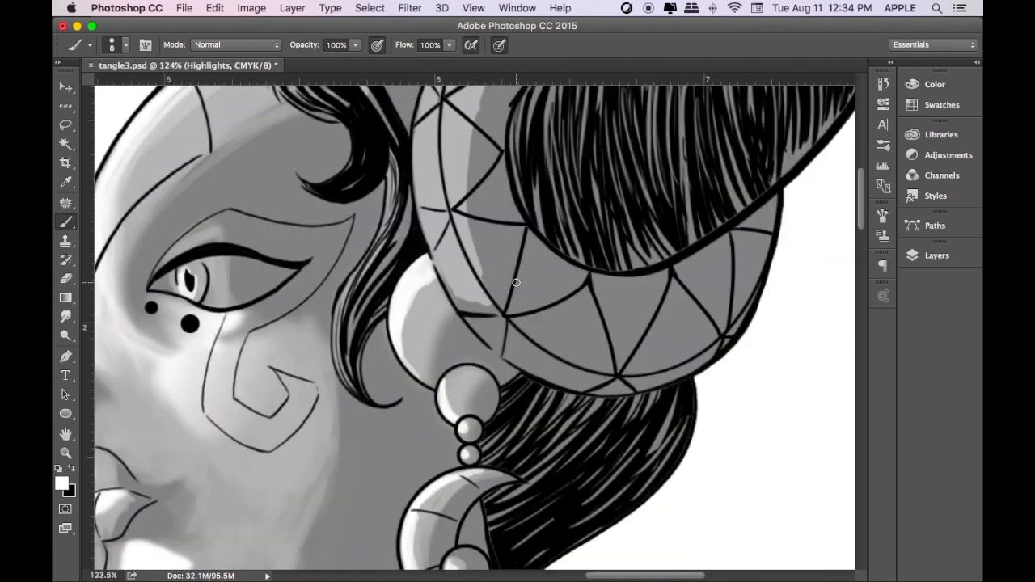
{"action": "left_click_drag", "start_coordinate": [482, 270], "coordinate": [425, 440]}
{"action": "key", "text": "b"}
{"action": "key", "text": "l"}
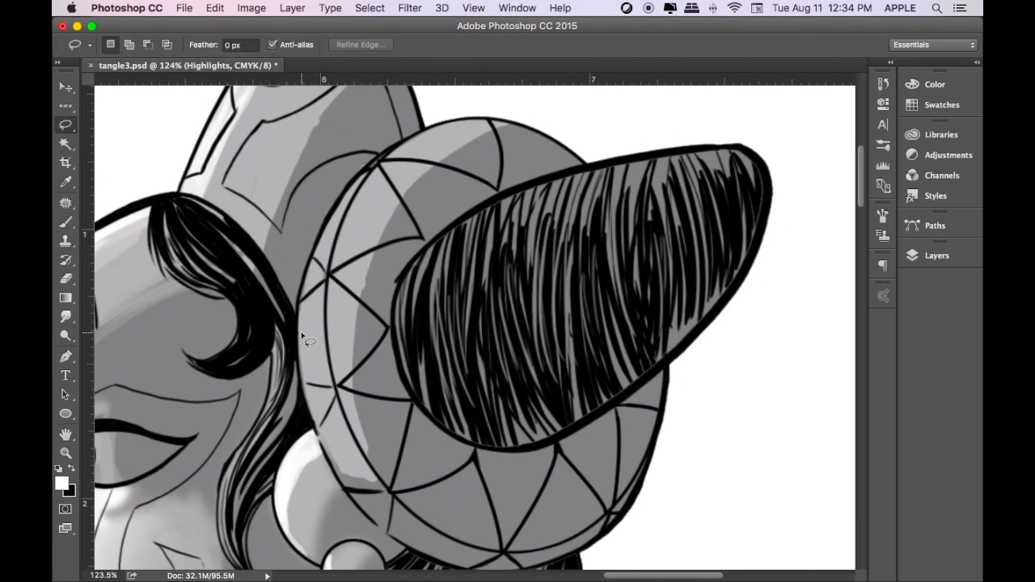
{"action": "mouse_move", "coordinate": [298, 330]}
{"action": "left_mouse_down"}
{"action": "mouse_move", "coordinate": [323, 281]}
{"action": "mouse_move", "coordinate": [317, 287]}
{"action": "left_mouse_up"}
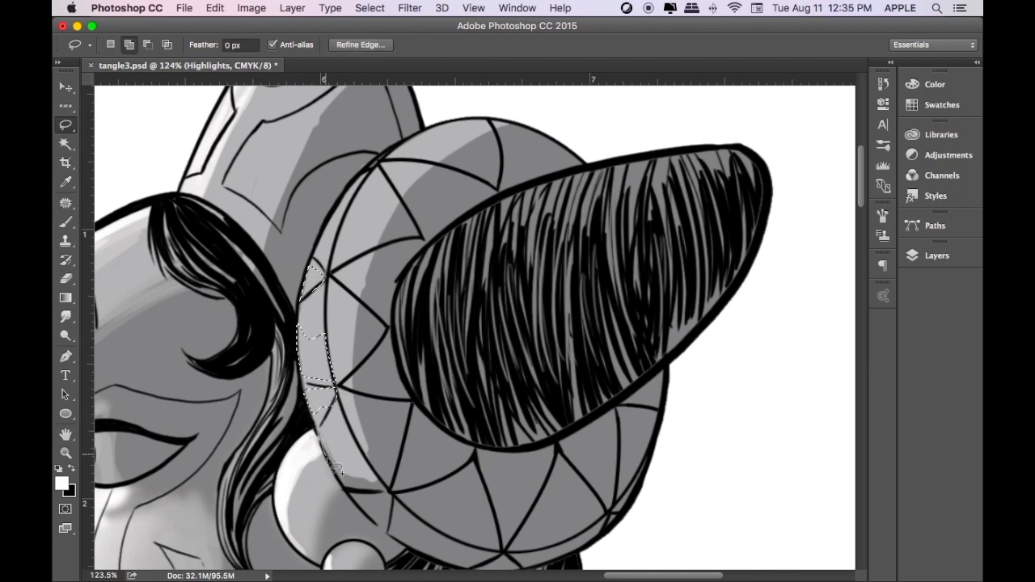
{"action": "mouse_move", "coordinate": [368, 457]}
{"action": "left_mouse_down"}
{"action": "mouse_move", "coordinate": [344, 408]}
{"action": "mouse_move", "coordinate": [320, 394]}
{"action": "mouse_move", "coordinate": [338, 245]}
{"action": "mouse_move", "coordinate": [327, 222]}
{"action": "mouse_move", "coordinate": [353, 244]}
{"action": "left_mouse_up"}
{"action": "left_click_drag", "start_coordinate": [396, 184], "coordinate": [348, 299]}
{"action": "mouse_move", "coordinate": [350, 394]}
{"action": "left_mouse_down"}
{"action": "mouse_move", "coordinate": [354, 428]}
{"action": "mouse_move", "coordinate": [340, 380]}
{"action": "left_mouse_up"}
{"action": "left_click", "coordinate": [214, 7]}
{"action": "left_click", "coordinate": [245, 231]}
{"action": "key", "text": "Return"}
{"action": "key", "text": "super+d"}
- Examine the shading on the collar, chest armour and raised arm
{"action": "key", "text": "super+minus"}
{"action": "key", "text": "super+minus"}
{"action": "key", "text": "super+minus"}
{"action": "key", "text": "super+minus"}
{"action": "key", "text": "super+plus"}
{"action": "key", "text": "super+plus"}
{"action": "key", "text": "super+plus"}
{"action": "left_click_drag", "start_coordinate": [861, 207], "coordinate": [862, 304]}
{"action": "key", "text": "h"}
{"action": "left_click_drag", "start_coordinate": [323, 327], "coordinate": [618, 399]}
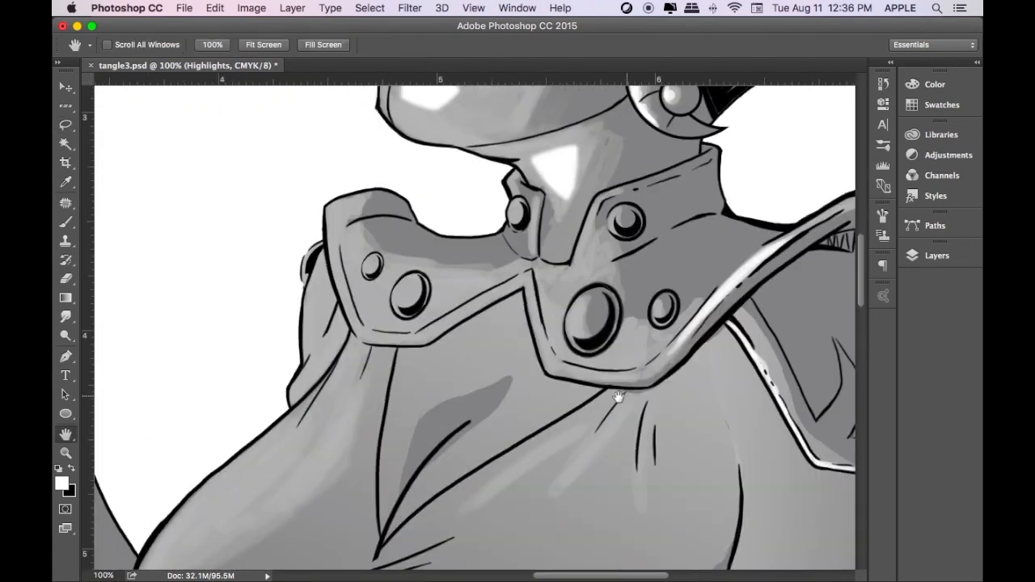
{"action": "left_click_drag", "start_coordinate": [145, 327], "coordinate": [553, 397]}
{"action": "left_click_drag", "start_coordinate": [808, 380], "coordinate": [549, 573]}
{"action": "left_click_drag", "start_coordinate": [147, 167], "coordinate": [420, 197]}
{"action": "scroll", "coordinate": [421, 196], "scroll_direction": "up", "scroll_amount": 3}
{"action": "key", "text": "b"}
{"action": "key", "text": "e"}
{"action": "key", "text": "b"}
{"action": "mouse_move", "coordinate": [428, 347]}
{"action": "left_mouse_down"}
{"action": "mouse_move", "coordinate": [451, 400]}
{"action": "mouse_move", "coordinate": [448, 357]}
{"action": "mouse_move", "coordinate": [475, 374]}
{"action": "left_mouse_up"}
- Examine the highlights on the face, earring and hair ornament up close and across the whole figure
{"action": "key", "text": "r"}
{"action": "key", "text": "super+minus"}
{"action": "key", "text": "super+minus"}
{"action": "key", "text": "super+minus"}
{"action": "key", "text": "super+minus"}
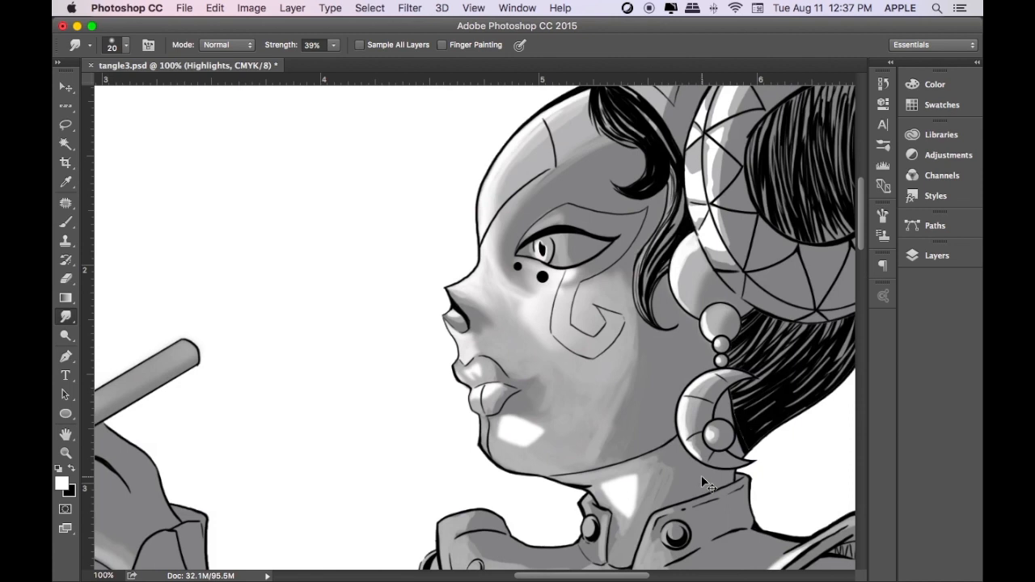
{"action": "key", "text": "super+equal"}
{"action": "key", "text": "super+equal"}
{"action": "key", "text": "super+equal"}
{"action": "key", "text": "super+equal"}
{"action": "key", "text": "super+equal"}
{"action": "mouse_move", "coordinate": [525, 315]}
{"action": "left_mouse_down"}
{"action": "mouse_move", "coordinate": [508, 263]}
{"action": "mouse_move", "coordinate": [497, 318]}
{"action": "mouse_move", "coordinate": [523, 241]}
{"action": "left_mouse_up"}
{"action": "key", "text": "super+minus"}
{"action": "key", "text": "super+minus"}
{"action": "key", "text": "super+minus"}
{"action": "key", "text": "super+minus"}
{"action": "key", "text": "super+minus"}
{"action": "key", "text": "super+minus"}
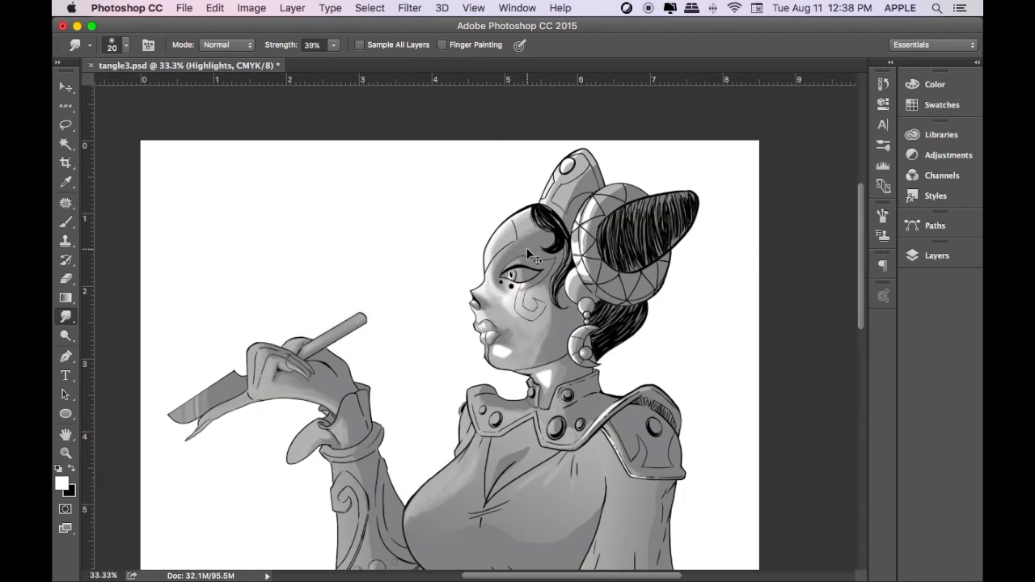
- Lasso the hanging flared sleeve cuff below the raised hand and shade it with a white-to-transparent linear gradient
{"action": "key", "text": "super+minus"}
{"action": "key", "text": "super+minus"}
{"action": "key", "text": "super+equal"}
{"action": "key", "text": "super+equal"}
{"action": "key", "text": "super+equal"}
{"action": "key", "text": "super+equal"}
{"action": "key", "text": "super+equal"}
{"action": "left_click_drag", "start_coordinate": [860, 333], "coordinate": [860, 282]}
{"action": "left_click_drag", "start_coordinate": [577, 574], "coordinate": [523, 575]}
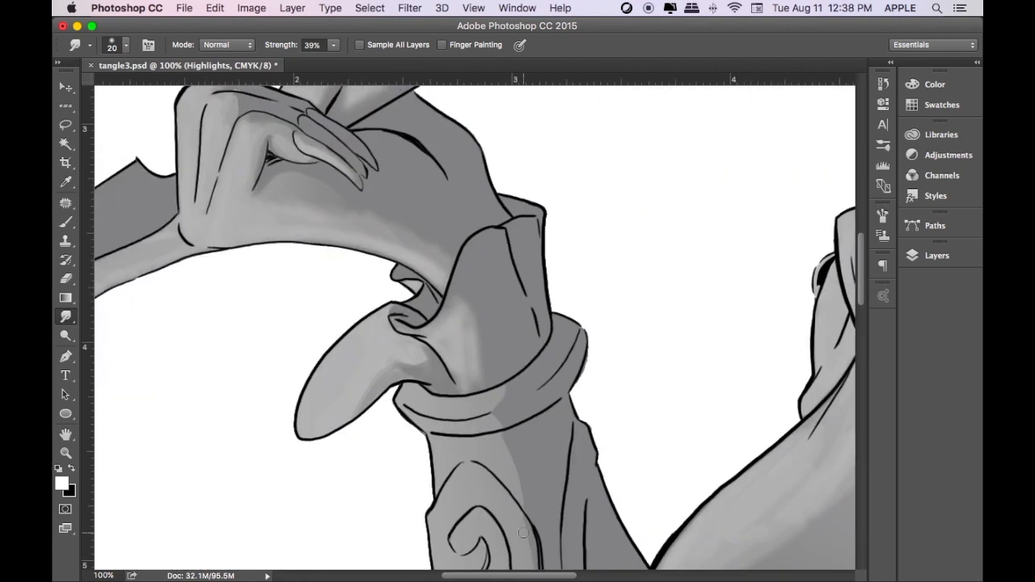
{"action": "key", "text": "l"}
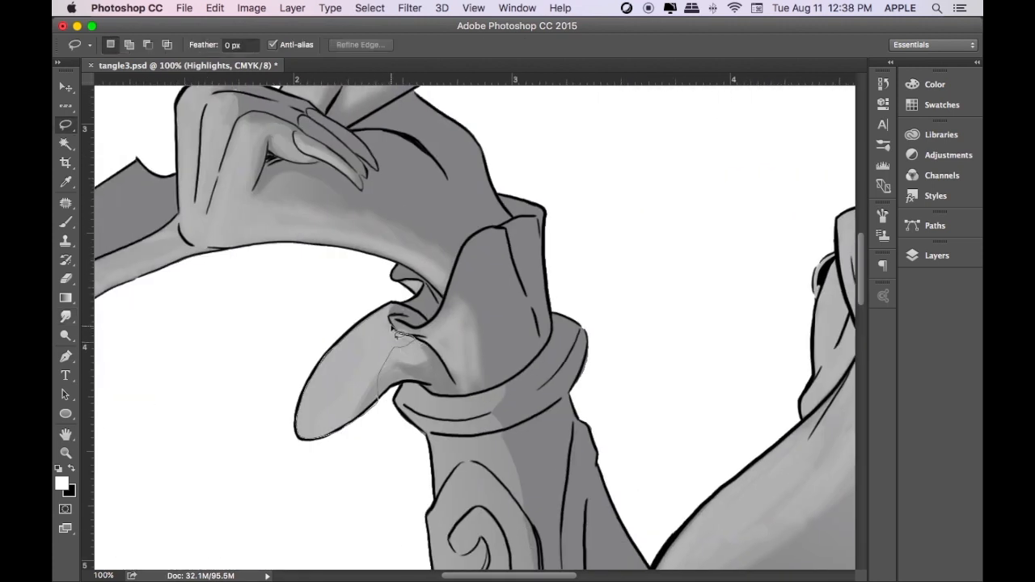
{"action": "mouse_move", "coordinate": [392, 328]}
{"action": "left_mouse_down"}
{"action": "mouse_move", "coordinate": [464, 346]}
{"action": "mouse_move", "coordinate": [401, 324]}
{"action": "left_mouse_up"}
{"action": "left_click_drag", "start_coordinate": [420, 291], "coordinate": [406, 282], "text": "shift"}
{"action": "left_click", "coordinate": [410, 8]}
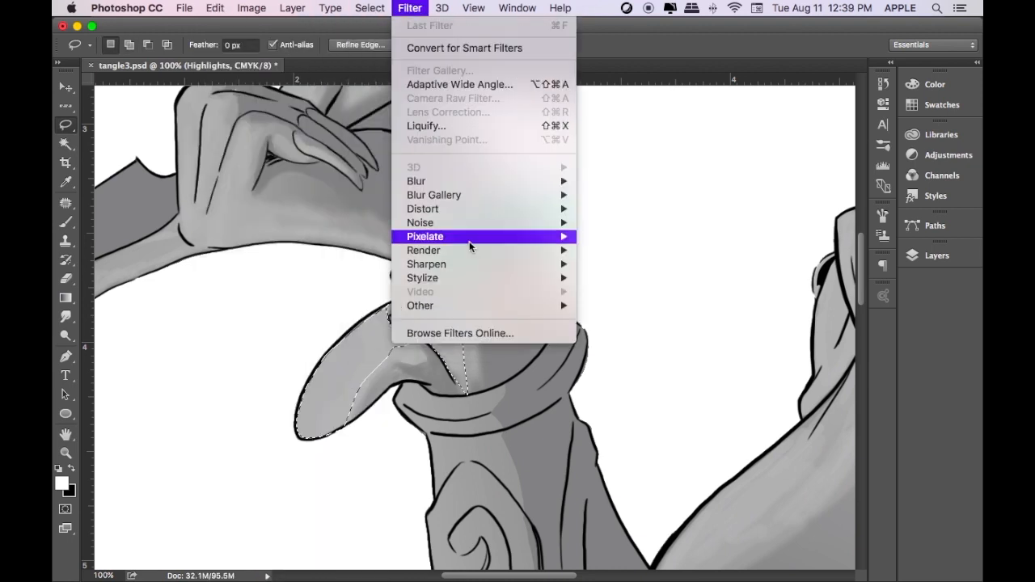
{"action": "key", "text": "Escape"}
{"action": "key", "text": "g"}
{"action": "left_click_drag", "start_coordinate": [330, 423], "coordinate": [551, 257]}
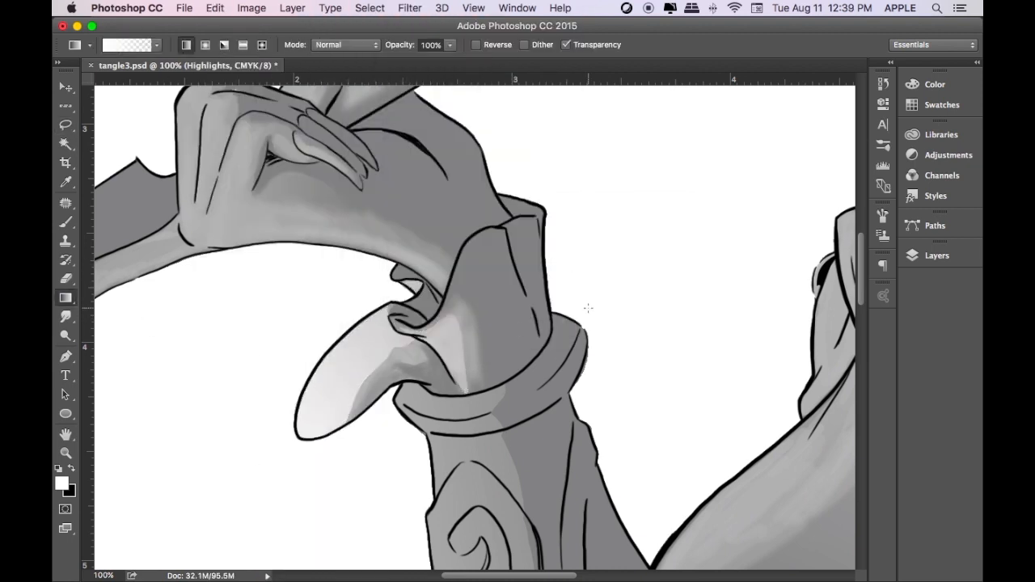
{"action": "key", "text": "super+d"}
{"action": "key", "text": "super+minus"}
{"action": "key", "text": "super+equal"}
{"action": "key", "text": "super+equal"}
{"action": "key", "text": "r"}
{"action": "key", "text": "bracketleft"}
{"action": "key", "text": "bracketleft"}
{"action": "key", "text": "bracketleft"}
{"action": "key", "text": "bracketleft"}
{"action": "key", "text": "bracketleft"}
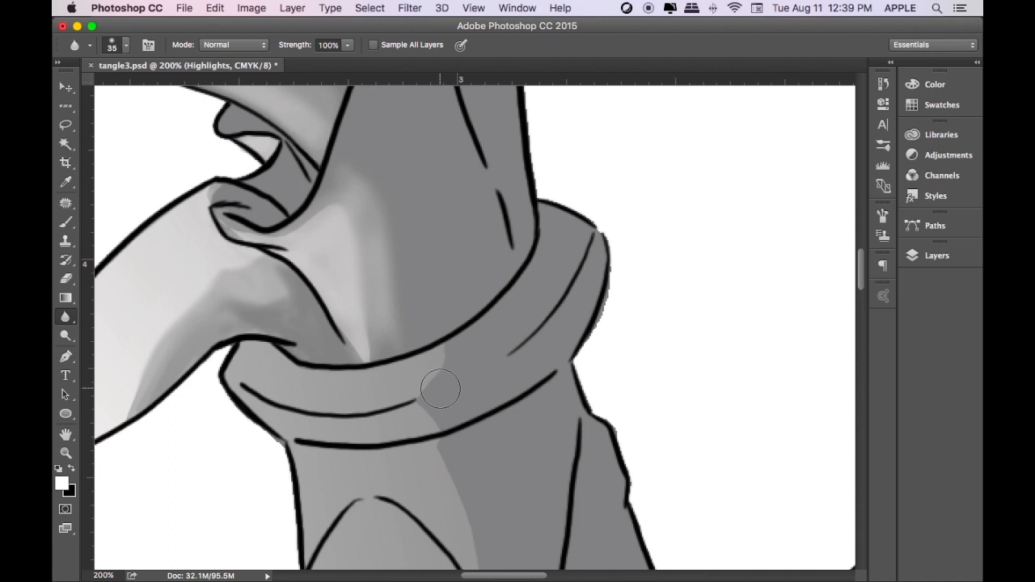
- Brush white highlights on the raised hand's outer edge and along its extended lower finger with a size 15 brush
{"action": "key", "text": "super+minus"}
{"action": "key", "text": "b"}
{"action": "left_click_drag", "start_coordinate": [314, 288], "coordinate": [654, 526]}
{"action": "mouse_move", "coordinate": [415, 294]}
{"action": "left_mouse_down"}
{"action": "mouse_move", "coordinate": [411, 229]}
{"action": "mouse_move", "coordinate": [413, 323]}
{"action": "mouse_move", "coordinate": [417, 254]}
{"action": "mouse_move", "coordinate": [441, 267]}
{"action": "mouse_move", "coordinate": [435, 360]}
{"action": "mouse_move", "coordinate": [454, 267]}
{"action": "mouse_move", "coordinate": [423, 357]}
{"action": "left_mouse_up"}
{"action": "mouse_move", "coordinate": [281, 421]}
{"action": "left_mouse_down"}
{"action": "mouse_move", "coordinate": [321, 395]}
{"action": "mouse_move", "coordinate": [259, 455]}
{"action": "mouse_move", "coordinate": [304, 404]}
{"action": "left_mouse_up"}
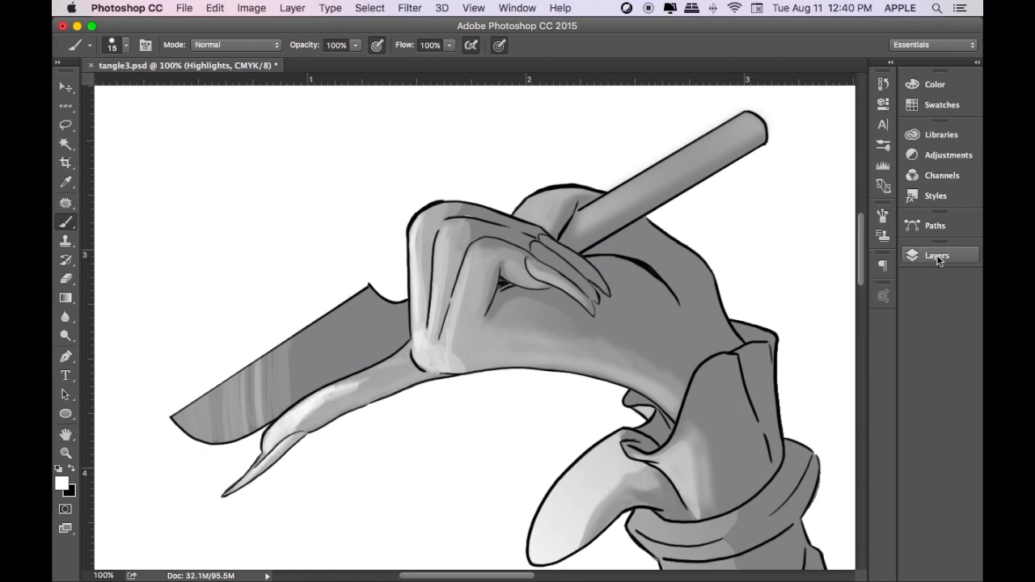
- Select the figure's silhouette from the flats layer with the Magic Wand and brush light streaks across the blade on the Highlights layer
{"action": "left_click", "coordinate": [936, 254]}
{"action": "left_click", "coordinate": [800, 413]}
{"action": "key", "text": "w"}
{"action": "left_click", "coordinate": [324, 348]}
{"action": "left_click", "coordinate": [800, 384]}
{"action": "key", "text": "b"}
{"action": "left_click_drag", "start_coordinate": [240, 384], "coordinate": [235, 437]}
{"action": "mouse_move", "coordinate": [346, 354]}
{"action": "left_mouse_down"}
{"action": "mouse_move", "coordinate": [340, 315]}
{"action": "mouse_move", "coordinate": [401, 332]}
{"action": "left_mouse_up"}
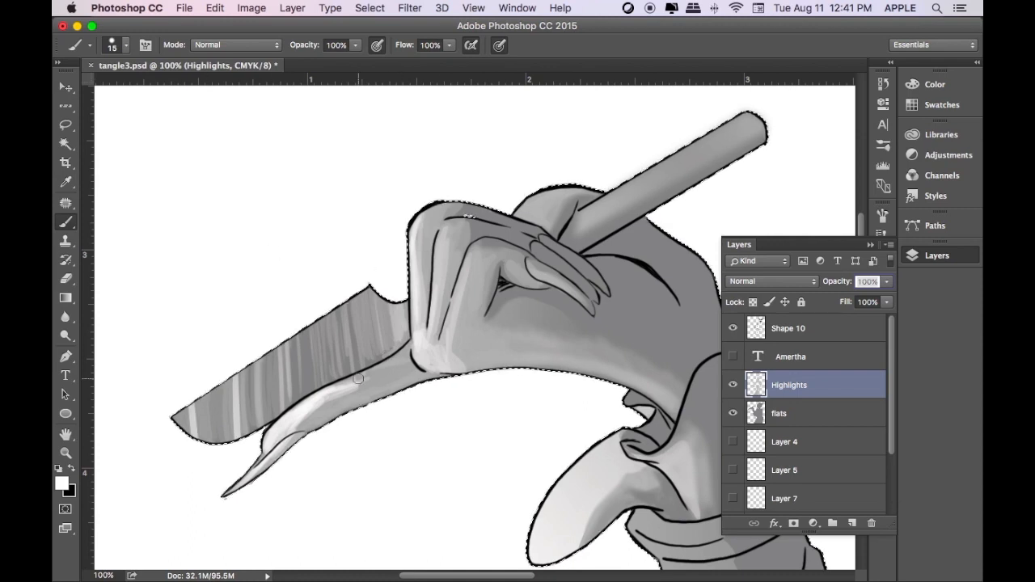
- Brush white along the raised hand's outer edge and its lower corner with a size 15 brush
{"action": "key", "text": "e"}
{"action": "key", "text": "super+minus"}
{"action": "key", "text": "super+minus"}
{"action": "key", "text": "super+minus"}
{"action": "key", "text": "super+minus"}
{"action": "key", "text": "super+minus"}
{"action": "key", "text": "super+1"}
{"action": "key", "text": "space"}
{"action": "mouse_move", "coordinate": [360, 246]}
{"action": "left_mouse_down"}
{"action": "mouse_move", "coordinate": [538, 415]}
{"action": "mouse_move", "coordinate": [545, 396]}
{"action": "left_mouse_up"}
{"action": "key", "text": "b"}
{"action": "left_click_drag", "start_coordinate": [228, 247], "coordinate": [217, 348]}
{"action": "mouse_move", "coordinate": [246, 368]}
{"action": "left_mouse_down"}
{"action": "mouse_move", "coordinate": [264, 310]}
{"action": "mouse_move", "coordinate": [236, 360]}
{"action": "mouse_move", "coordinate": [277, 367]}
{"action": "mouse_move", "coordinate": [268, 310]}
{"action": "mouse_move", "coordinate": [266, 388]}
{"action": "left_mouse_up"}
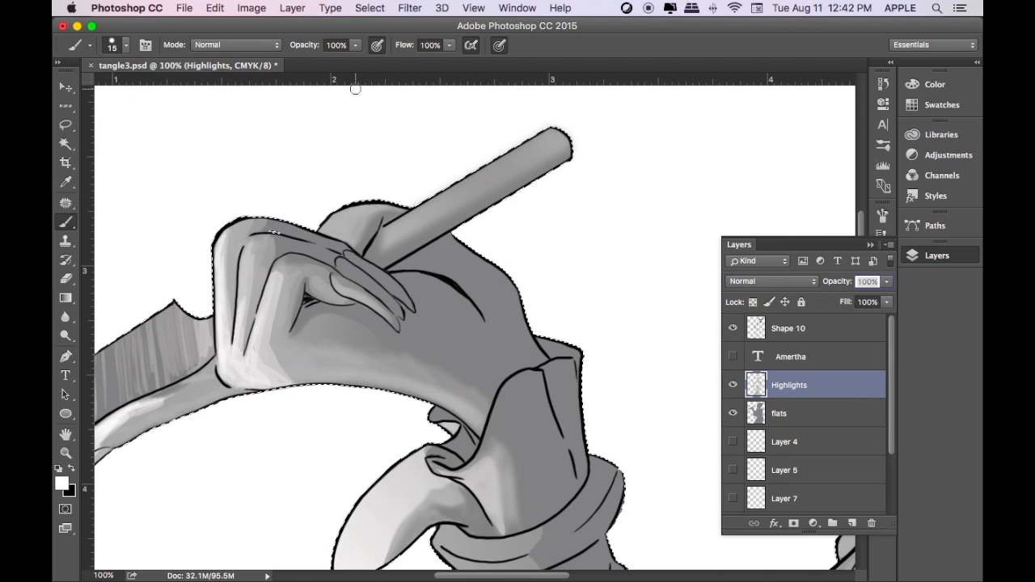
- Brush white highlights along the held rod and thumb, and blend them with the Smudge tool at 39% strength
{"action": "left_click_drag", "start_coordinate": [68, 316], "coordinate": [122, 348]}
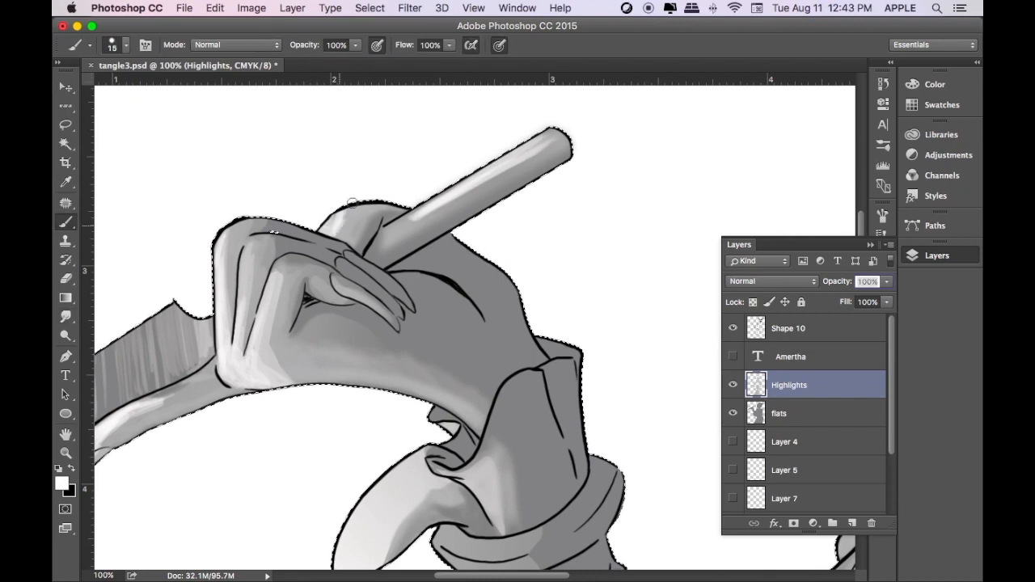
{"action": "left_click", "coordinate": [65, 316]}
{"action": "key", "text": "super+minus"}
{"action": "key", "text": "super+minus"}
{"action": "key", "text": "super+minus"}
{"action": "key", "text": "super+minus"}
{"action": "key", "text": "super+minus"}
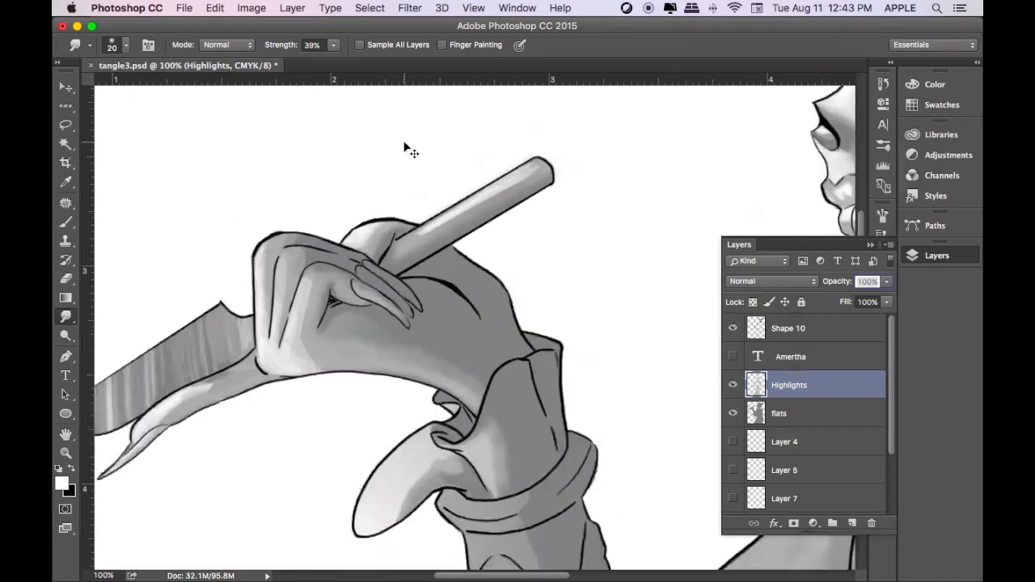
- Brush white along the outer edge of the raised arm's wrist band and upper gauntlet
{"action": "key", "text": "super+plus"}
{"action": "key", "text": "super+plus"}
{"action": "key", "text": "super+plus"}
{"action": "key", "text": "super+plus"}
{"action": "key", "text": "super+plus"}
{"action": "key", "text": "space"}
{"action": "left_click_drag", "start_coordinate": [404, 144], "coordinate": [597, 314]}
{"action": "key", "text": "b"}
{"action": "mouse_move", "coordinate": [288, 244]}
{"action": "left_mouse_down"}
{"action": "mouse_move", "coordinate": [291, 231]}
{"action": "mouse_move", "coordinate": [312, 236]}
{"action": "mouse_move", "coordinate": [294, 241]}
{"action": "mouse_move", "coordinate": [312, 253]}
{"action": "mouse_move", "coordinate": [304, 264]}
{"action": "mouse_move", "coordinate": [328, 276]}
{"action": "mouse_move", "coordinate": [319, 493]}
{"action": "mouse_move", "coordinate": [321, 477]}
{"action": "left_mouse_up"}
{"action": "key", "text": "["}
{"action": "key", "text": "super+minus"}
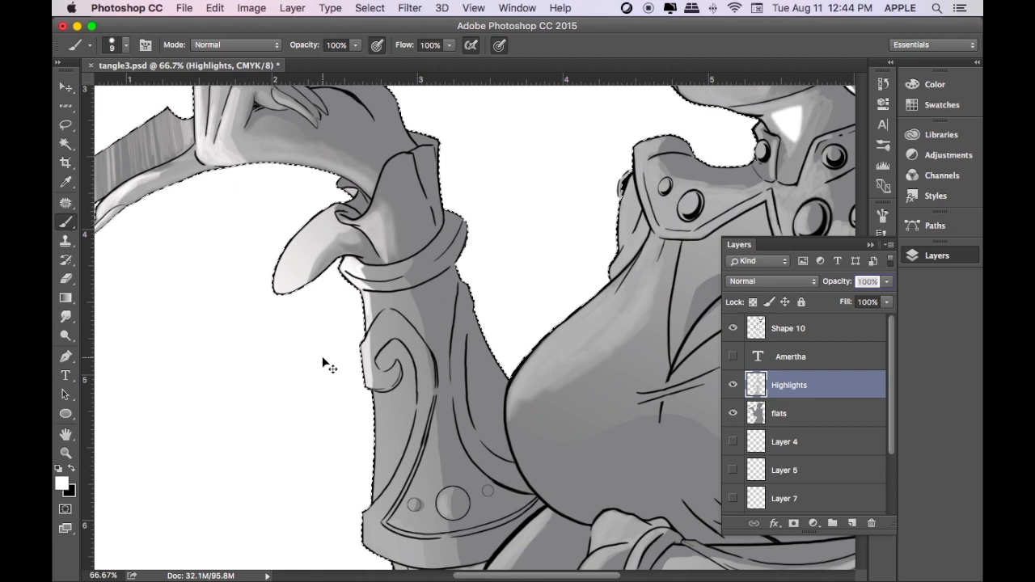
- Brush a white highlight down the raised gauntlet's outer edge to its flared rim, enlarging the brush to size 25
{"action": "key", "text": "super+plus"}
{"action": "key", "text": "super+plus"}
{"action": "mouse_move", "coordinate": [166, 529]}
{"action": "left_mouse_down"}
{"action": "mouse_move", "coordinate": [362, 205]}
{"action": "mouse_move", "coordinate": [388, 477]}
{"action": "left_mouse_up"}
{"action": "left_click_drag", "start_coordinate": [362, 220], "coordinate": [370, 499]}
{"action": "key", "text": "]"}
{"action": "key", "text": "]"}
{"action": "key", "text": "]"}
{"action": "key", "text": "]"}
{"action": "mouse_move", "coordinate": [367, 243]}
{"action": "left_mouse_down"}
{"action": "mouse_move", "coordinate": [372, 451]}
{"action": "mouse_move", "coordinate": [374, 380]}
{"action": "left_mouse_up"}
{"action": "key", "text": "super+minus"}
{"action": "mouse_move", "coordinate": [406, 421]}
{"action": "left_mouse_down"}
{"action": "mouse_move", "coordinate": [408, 447]}
{"action": "mouse_move", "coordinate": [423, 433]}
{"action": "mouse_move", "coordinate": [429, 472]}
{"action": "left_mouse_up"}
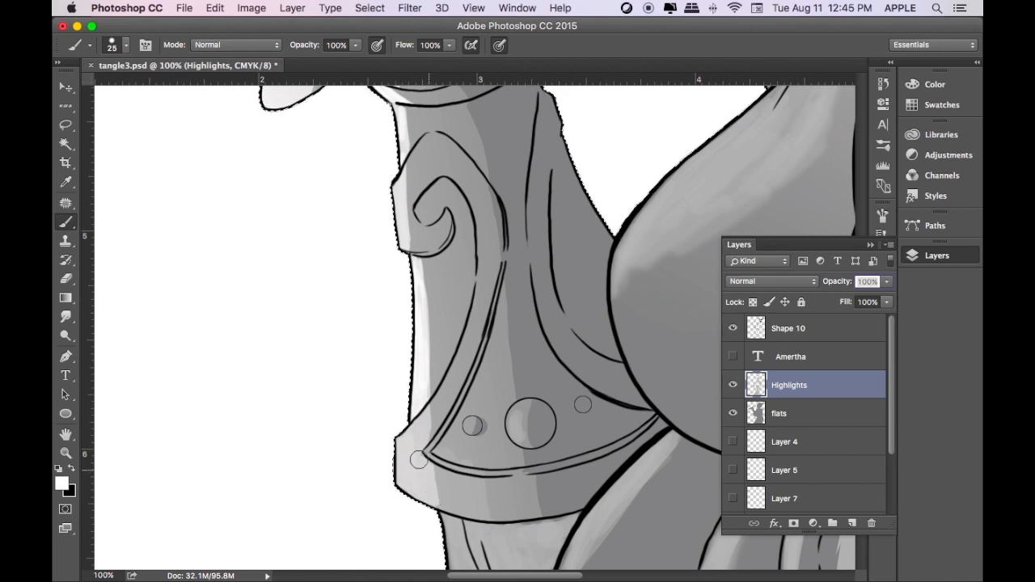
{"action": "key", "text": "super+minus"}
{"action": "key", "text": "super+minus"}
{"action": "key", "text": "super+minus"}
{"action": "key", "text": "super+minus"}
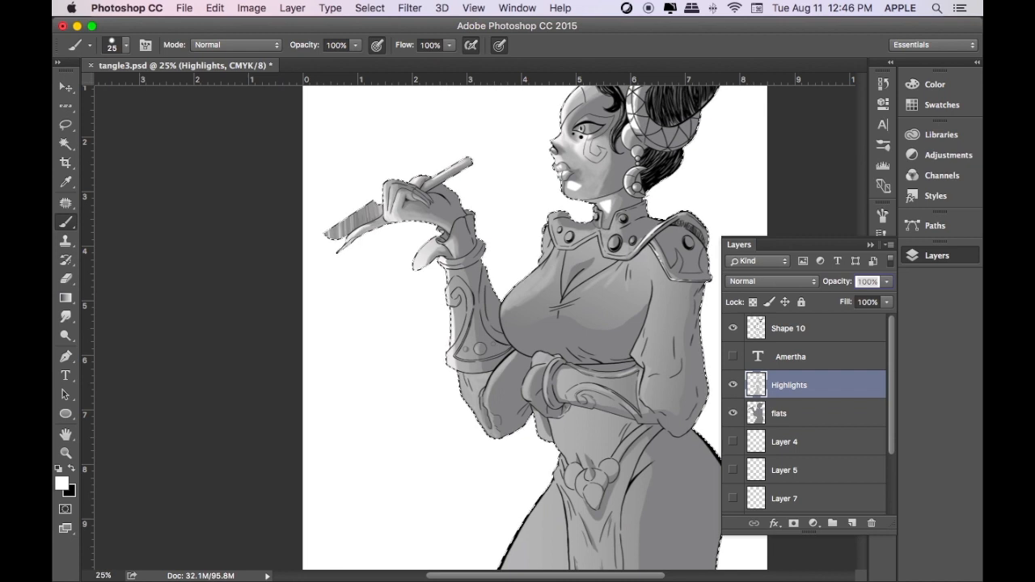
{"action": "key", "text": "super+Tab"}
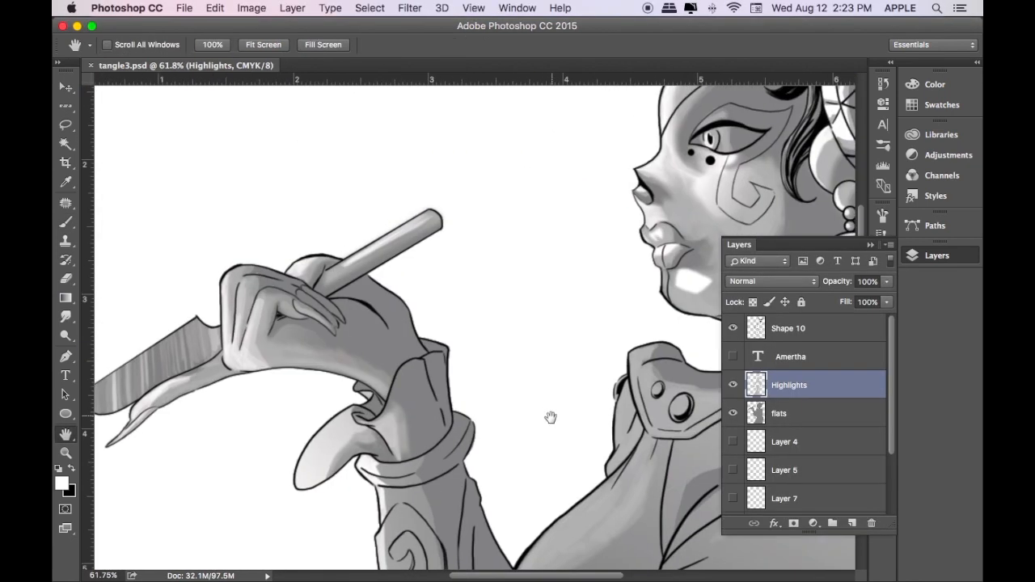
- Lasso highlight slivers on the folded arm's wrist band, upper trim and swirl, and fill them with white
{"action": "left_click_drag", "start_coordinate": [550, 415], "coordinate": [595, 132]}
{"action": "scroll", "coordinate": [497, 256], "scroll_direction": "up", "scroll_amount": 3}
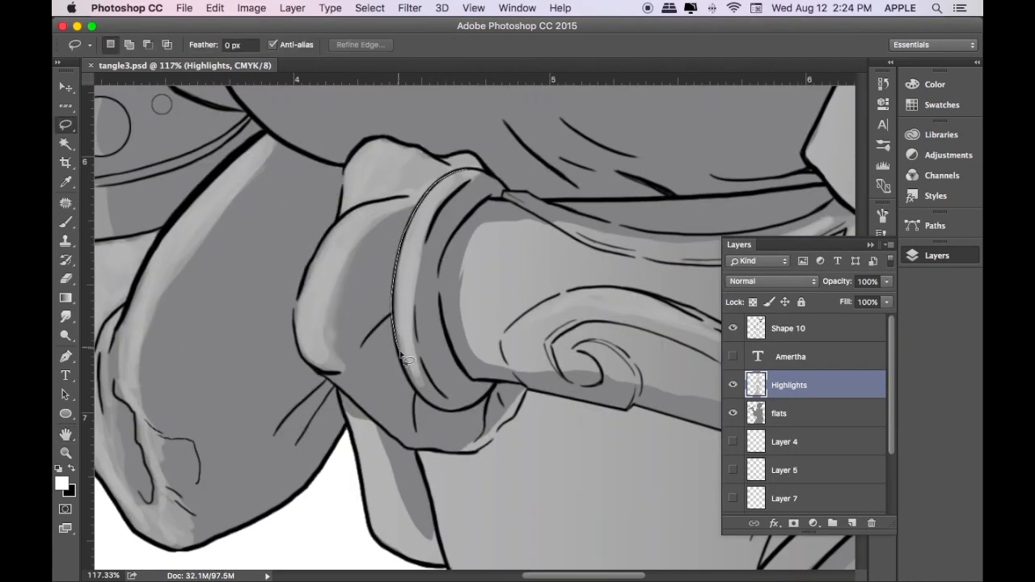
{"action": "left_click_drag", "start_coordinate": [481, 174], "coordinate": [480, 171]}
{"action": "mouse_move", "coordinate": [574, 289]}
{"action": "left_mouse_down"}
{"action": "mouse_move", "coordinate": [511, 330]}
{"action": "mouse_move", "coordinate": [566, 293]}
{"action": "left_mouse_up"}
{"action": "left_click_drag", "start_coordinate": [614, 257], "coordinate": [555, 221]}
{"action": "mouse_move", "coordinate": [540, 312]}
{"action": "left_mouse_down"}
{"action": "mouse_move", "coordinate": [540, 301]}
{"action": "mouse_move", "coordinate": [676, 302]}
{"action": "mouse_move", "coordinate": [569, 277]}
{"action": "left_mouse_up"}
{"action": "left_click", "coordinate": [215, 7]}
{"action": "left_click", "coordinate": [224, 225]}
{"action": "key", "text": "Return"}
{"action": "key", "text": "super+d"}
- Lasso a thin sliver along the folded arm guard's elbow-end trim and fill it with white
{"action": "scroll", "coordinate": [701, 276], "scroll_direction": "down", "scroll_amount": 5}
{"action": "scroll", "coordinate": [710, 278], "scroll_direction": "up", "scroll_amount": 10}
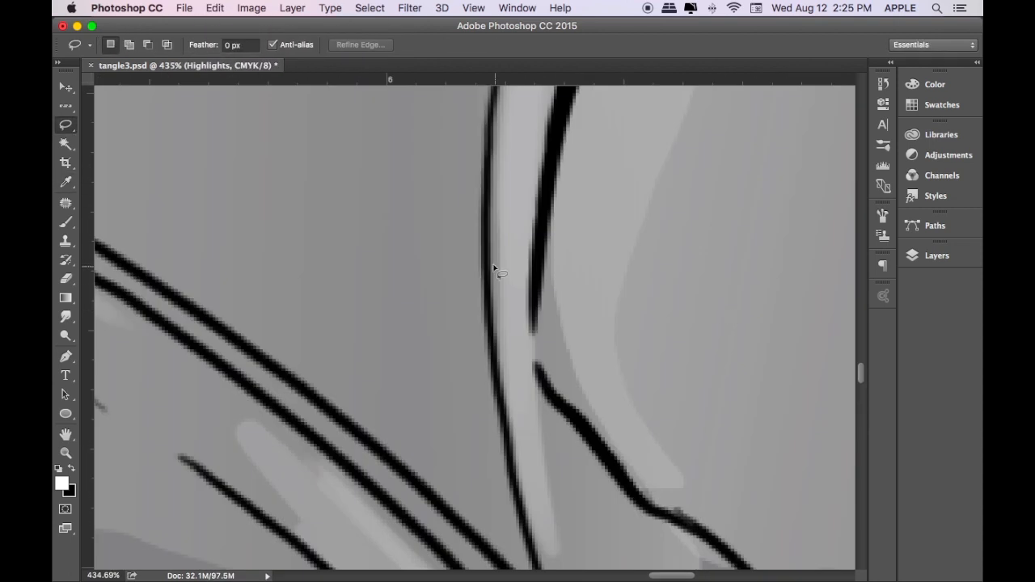
{"action": "scroll", "coordinate": [495, 267], "scroll_direction": "down", "scroll_amount": 5}
{"action": "left_click_drag", "start_coordinate": [517, 172], "coordinate": [515, 176]}
{"action": "left_click", "coordinate": [214, 7]}
{"action": "left_click", "coordinate": [232, 225]}
{"action": "key", "text": "Return"}
{"action": "key", "text": "super+d"}
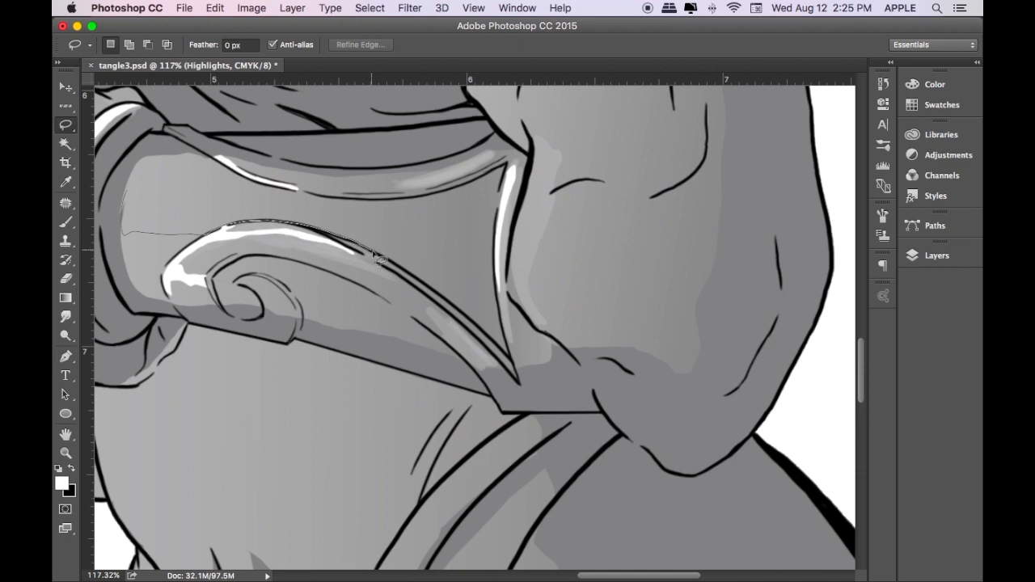
- Lasso the central panel above the swirl on the folded arm's guard and apply a white gradient to it
{"action": "mouse_move", "coordinate": [212, 191]}
{"action": "left_mouse_down"}
{"action": "mouse_move", "coordinate": [129, 190]}
{"action": "mouse_move", "coordinate": [452, 250]}
{"action": "left_mouse_up"}
{"action": "key", "text": "g"}
{"action": "key", "text": "super+d"}
- Lasso highlight areas on the raised gauntlet's swirl, across its upper arch and inside the curl
{"action": "scroll", "coordinate": [479, 311], "scroll_direction": "down", "scroll_amount": 5}
{"action": "scroll", "coordinate": [239, 162], "scroll_direction": "up", "scroll_amount": 5}
{"action": "mouse_move", "coordinate": [240, 162]}
{"action": "left_mouse_down"}
{"action": "mouse_move", "coordinate": [515, 199]}
{"action": "mouse_move", "coordinate": [457, 237]}
{"action": "left_mouse_up"}
{"action": "key", "text": "l"}
{"action": "left_click_drag", "start_coordinate": [367, 211], "coordinate": [411, 157]}
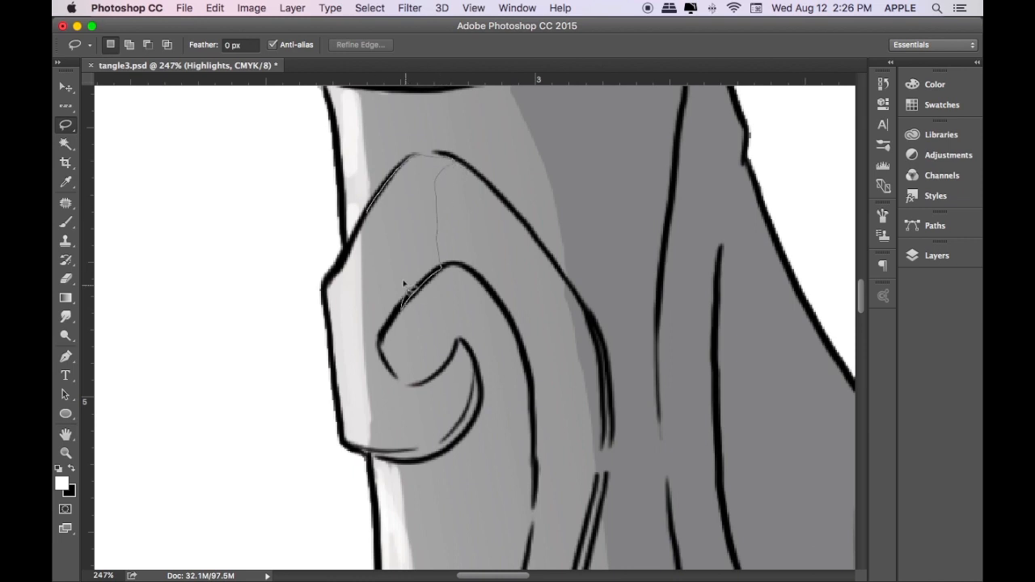
{"action": "left_click_drag", "start_coordinate": [403, 283], "coordinate": [403, 305]}
{"action": "left_click_drag", "start_coordinate": [420, 388], "coordinate": [425, 449]}
{"action": "left_click_drag", "start_coordinate": [421, 388], "coordinate": [441, 376]}
- Add highlight areas on the raised gauntlet's lower swirl stem, bottom band and round studs to the lasso selection
{"action": "scroll", "coordinate": [444, 166], "scroll_direction": "down", "scroll_amount": 8}
{"action": "mouse_move", "coordinate": [477, 192]}
{"action": "left_mouse_down"}
{"action": "mouse_move", "coordinate": [459, 349]}
{"action": "mouse_move", "coordinate": [477, 194]}
{"action": "left_mouse_up"}
{"action": "scroll", "coordinate": [493, 409], "scroll_direction": "down", "scroll_amount": 5}
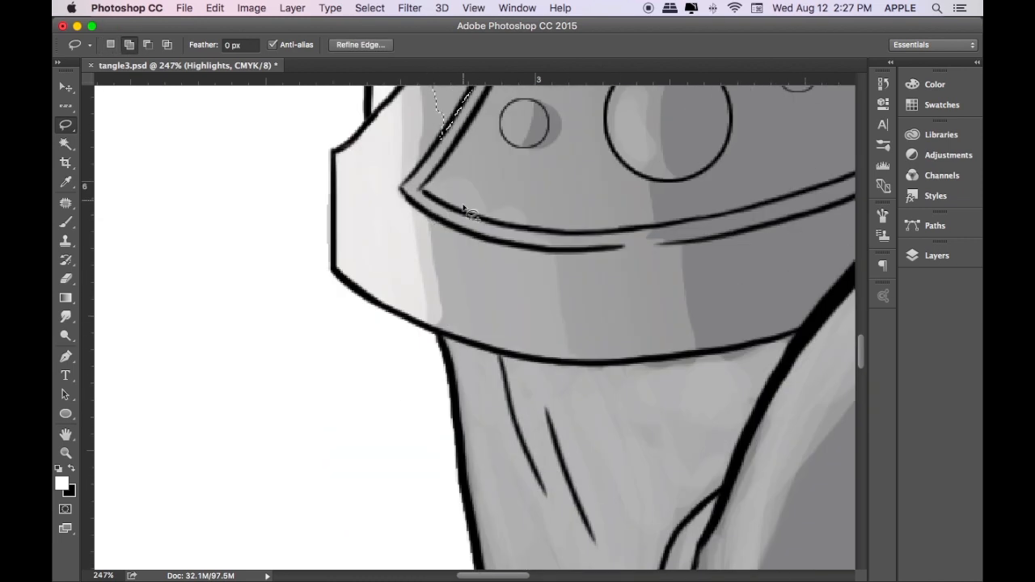
{"action": "left_click_drag", "start_coordinate": [476, 349], "coordinate": [441, 226]}
{"action": "scroll", "coordinate": [596, 219], "scroll_direction": "up", "scroll_amount": 5}
{"action": "left_click_drag", "start_coordinate": [509, 374], "coordinate": [516, 368]}
{"action": "left_click_drag", "start_coordinate": [621, 350], "coordinate": [622, 348]}
- Add highlight slivers on the raised gauntlet's wrist cuff to the selection, fill everything selected with white, and deselect
{"action": "scroll", "coordinate": [434, 318], "scroll_direction": "up", "scroll_amount": 14}
{"action": "mouse_move", "coordinate": [370, 288]}
{"action": "left_mouse_down"}
{"action": "mouse_move", "coordinate": [404, 327]}
{"action": "mouse_move", "coordinate": [356, 285]}
{"action": "mouse_move", "coordinate": [407, 232]}
{"action": "left_mouse_up"}
{"action": "left_click_drag", "start_coordinate": [402, 269], "coordinate": [416, 208]}
{"action": "left_click", "coordinate": [215, 7]}
{"action": "left_click", "coordinate": [348, 224]}
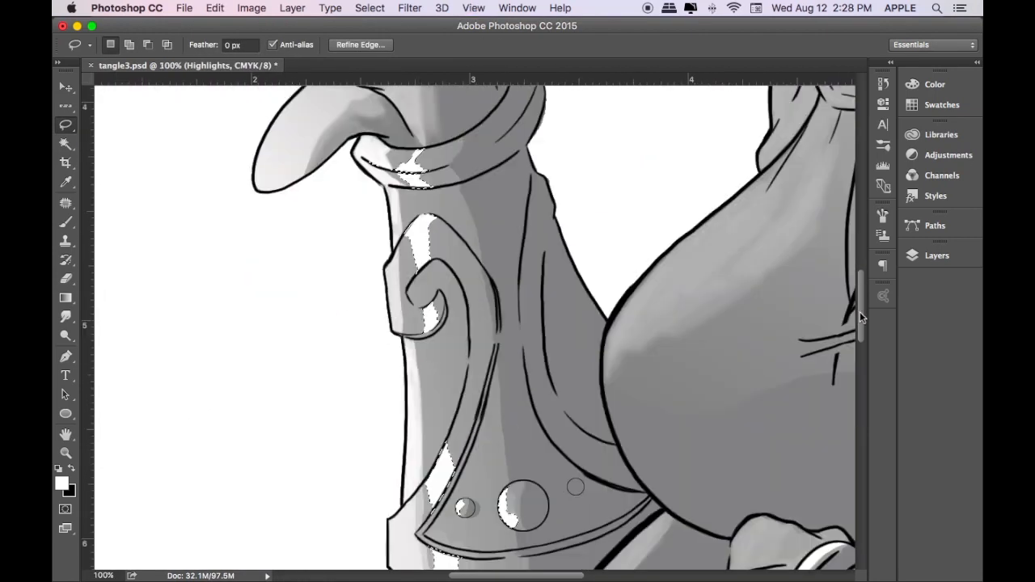
{"action": "key", "text": "ctrl+d"}
- Lasso the raised gauntlet's outer side from below the cuff to the bottom rim, including the stud plate's corner, and modify the selection
{"action": "scroll", "coordinate": [423, 174], "scroll_direction": "down", "scroll_amount": 1}
{"action": "left_click_drag", "start_coordinate": [399, 234], "coordinate": [439, 200]}
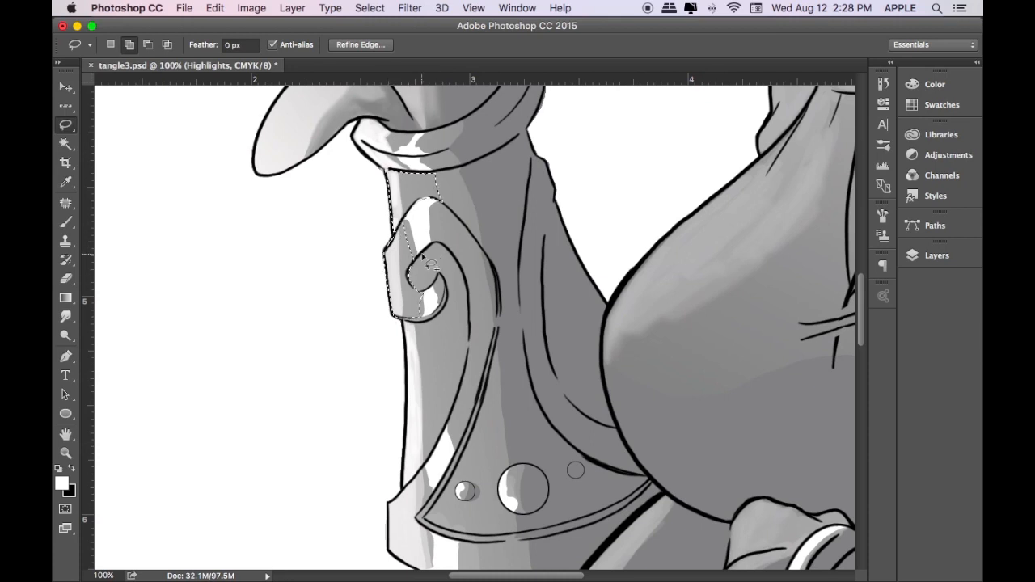
{"action": "scroll", "coordinate": [444, 266], "scroll_direction": "down", "scroll_amount": 3}
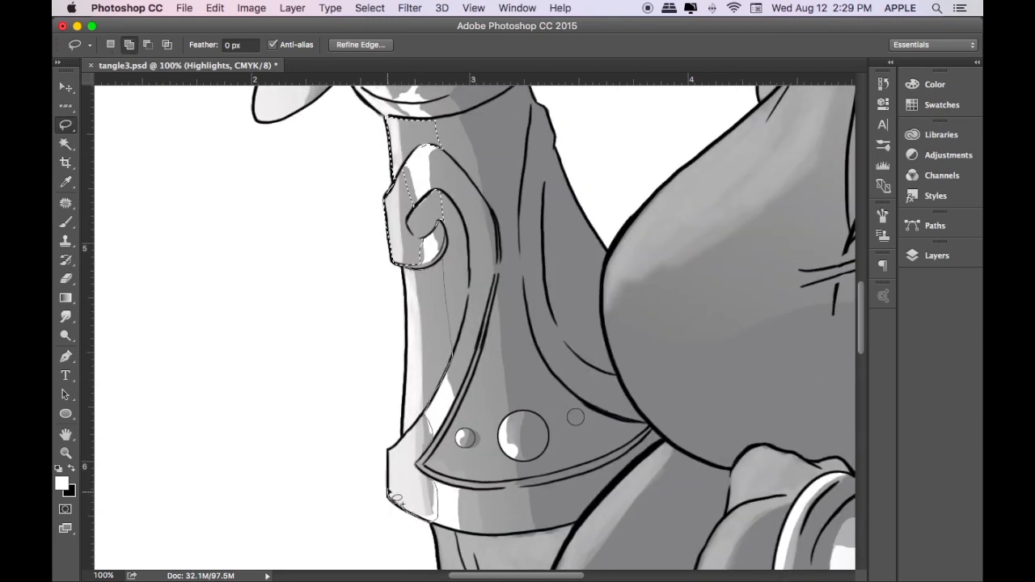
{"action": "left_click_drag", "start_coordinate": [407, 393], "coordinate": [427, 414]}
{"action": "left_click_drag", "start_coordinate": [464, 482], "coordinate": [458, 416]}
{"action": "left_click", "coordinate": [369, 8]}
{"action": "mouse_move", "coordinate": [380, 203]}
{"action": "left_click", "coordinate": [534, 246]}
{"action": "key", "text": "Return"}
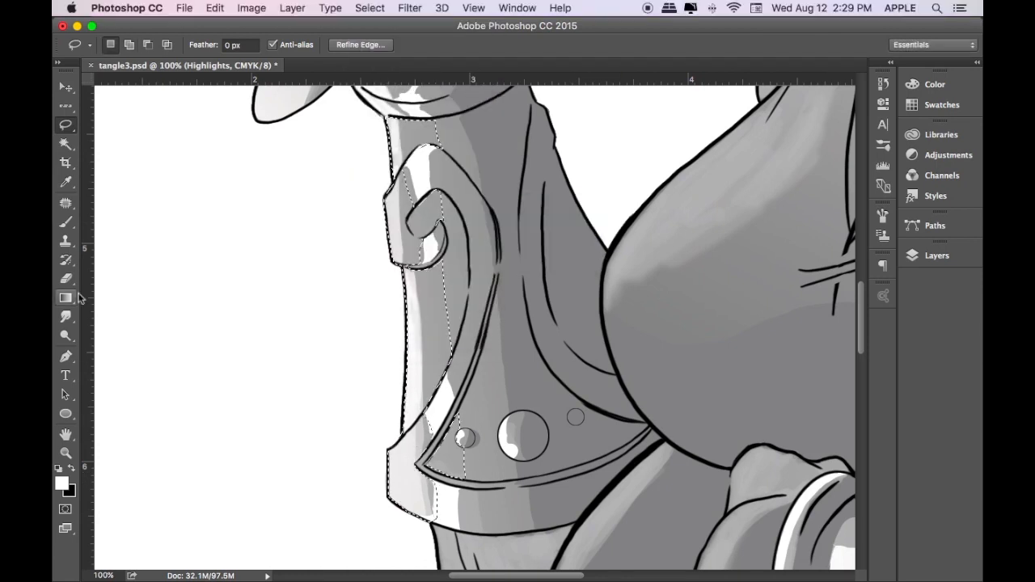
- Apply a white-to-transparent gradient inward from the raised gauntlet's outer edge, undoing the first attempt, and deselect
{"action": "left_click", "coordinate": [66, 298]}
{"action": "key", "text": "super+d"}
{"action": "key", "text": "super+minus"}
{"action": "key", "text": "super+minus"}
{"action": "key", "text": "super+minus"}
{"action": "key", "text": "super+equal"}
{"action": "key", "text": "super+equal"}
{"action": "key", "text": "super+z"}
{"action": "left_click", "coordinate": [214, 8]}
{"action": "left_click", "coordinate": [242, 53]}
{"action": "left_click_drag", "start_coordinate": [324, 303], "coordinate": [456, 298]}
{"action": "key", "text": "super+d"}
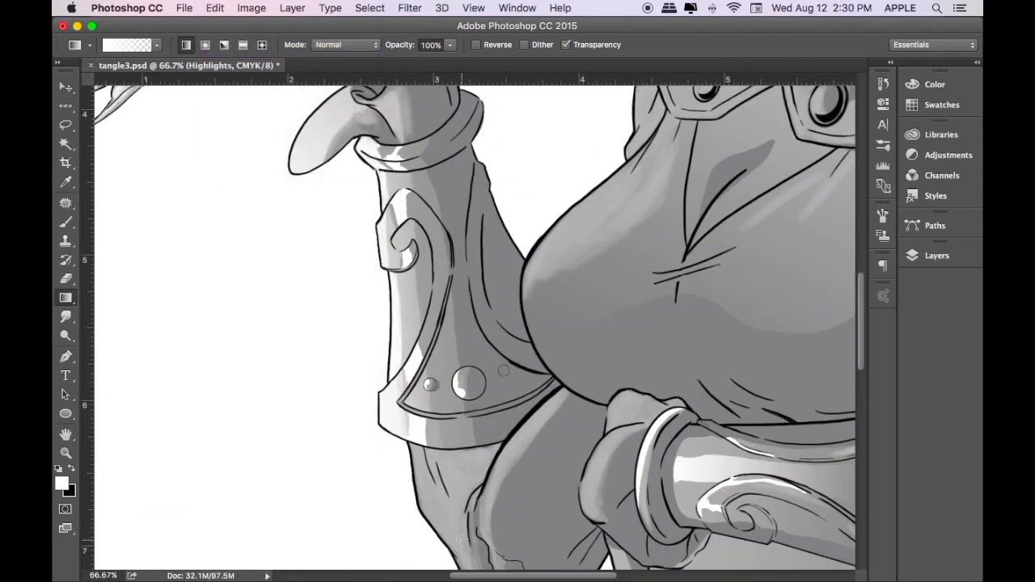
- Lasso thin highlight slivers along the chest fabric folds beneath the jewelled collar on both sides of the neckline
{"action": "key", "text": "super+minus"}
{"action": "key", "text": "super+minus"}
{"action": "key", "text": "super+minus"}
{"action": "key", "text": "super+equal"}
{"action": "key", "text": "super+equal"}
{"action": "key", "text": "super+equal"}
{"action": "key", "text": "super+equal"}
{"action": "mouse_move", "coordinate": [841, 194]}
{"action": "left_mouse_down"}
{"action": "mouse_move", "coordinate": [623, 273]}
{"action": "mouse_move", "coordinate": [748, 229]}
{"action": "left_mouse_up"}
{"action": "key", "text": "l"}
{"action": "left_click_drag", "start_coordinate": [550, 292], "coordinate": [643, 232]}
{"action": "left_click_drag", "start_coordinate": [694, 207], "coordinate": [651, 265]}
{"action": "left_click_drag", "start_coordinate": [717, 220], "coordinate": [714, 287]}
{"action": "left_click_drag", "start_coordinate": [417, 224], "coordinate": [452, 160]}
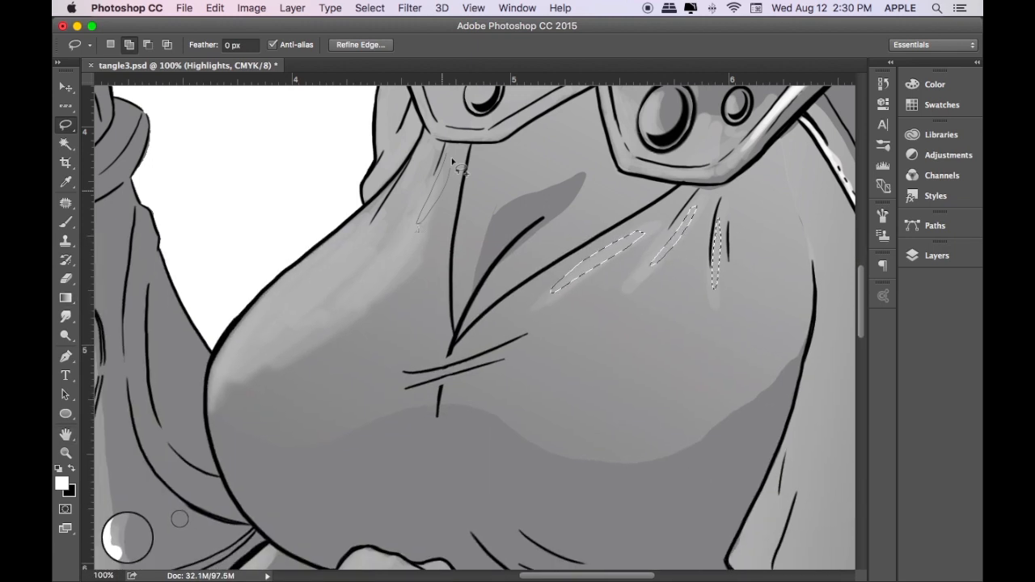